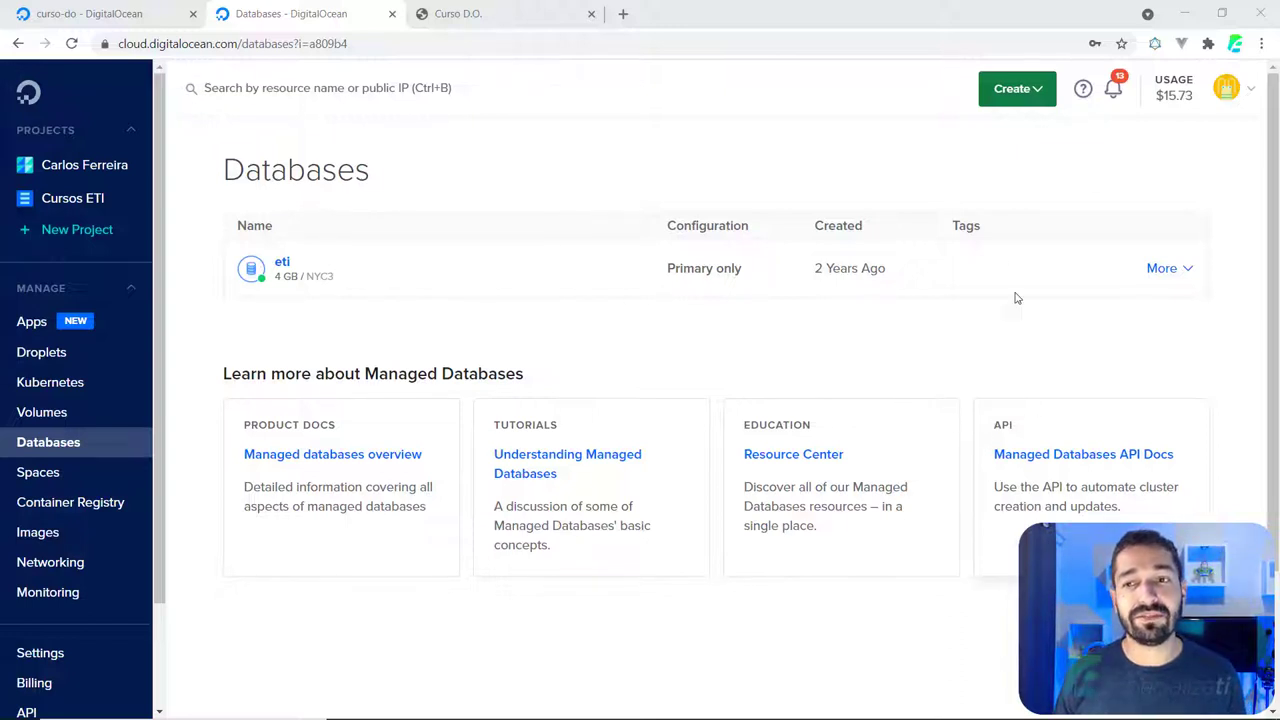
Start a new database cluster and choose MySQL 8 as its database engine
{"action": "left_click", "coordinate": [1035, 93]}
{"action": "left_click", "coordinate": [1035, 93]}
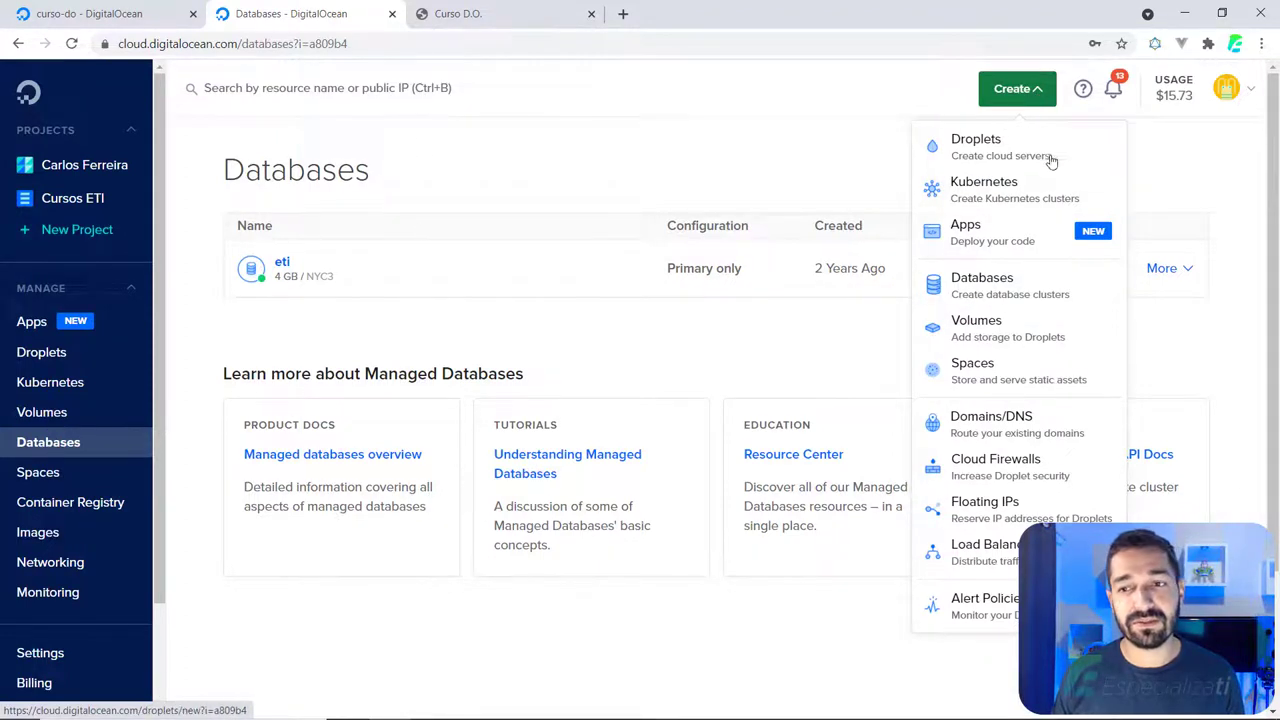
{"action": "left_click", "coordinate": [982, 290]}
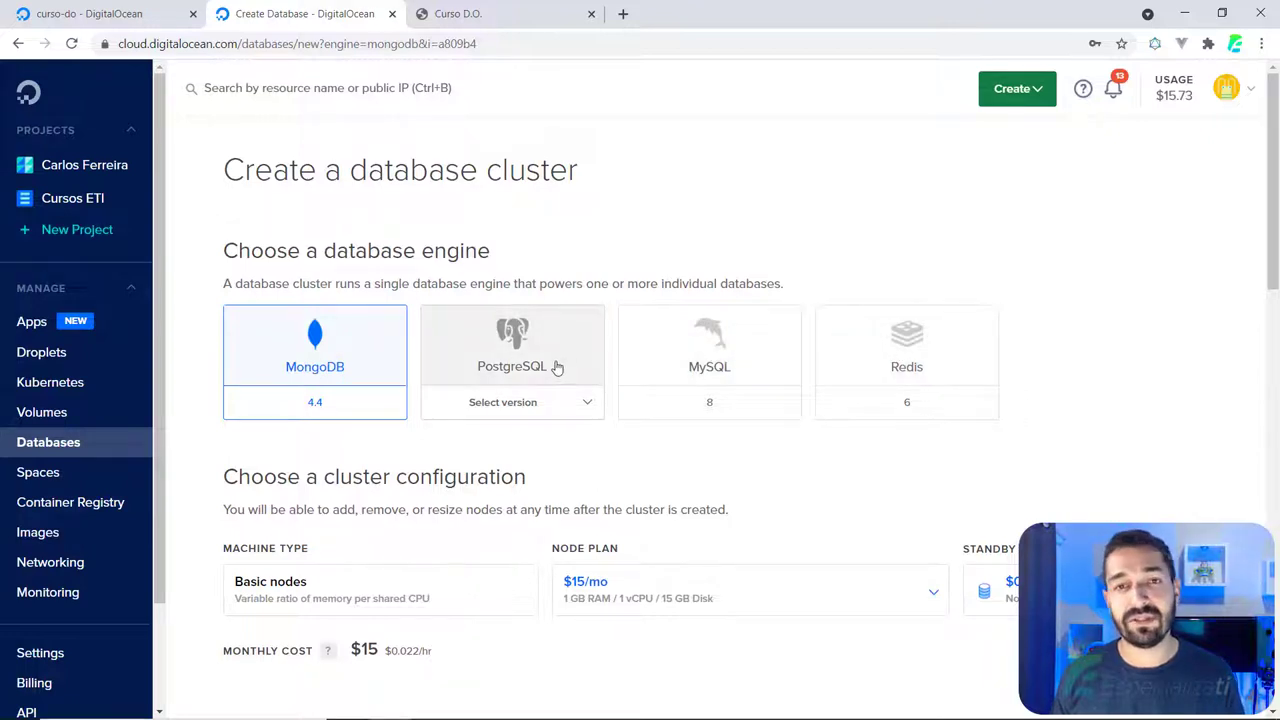
{"action": "left_click", "coordinate": [695, 361]}
{"action": "scroll", "coordinate": [685, 360], "scroll_direction": "down", "scroll_amount": 3}
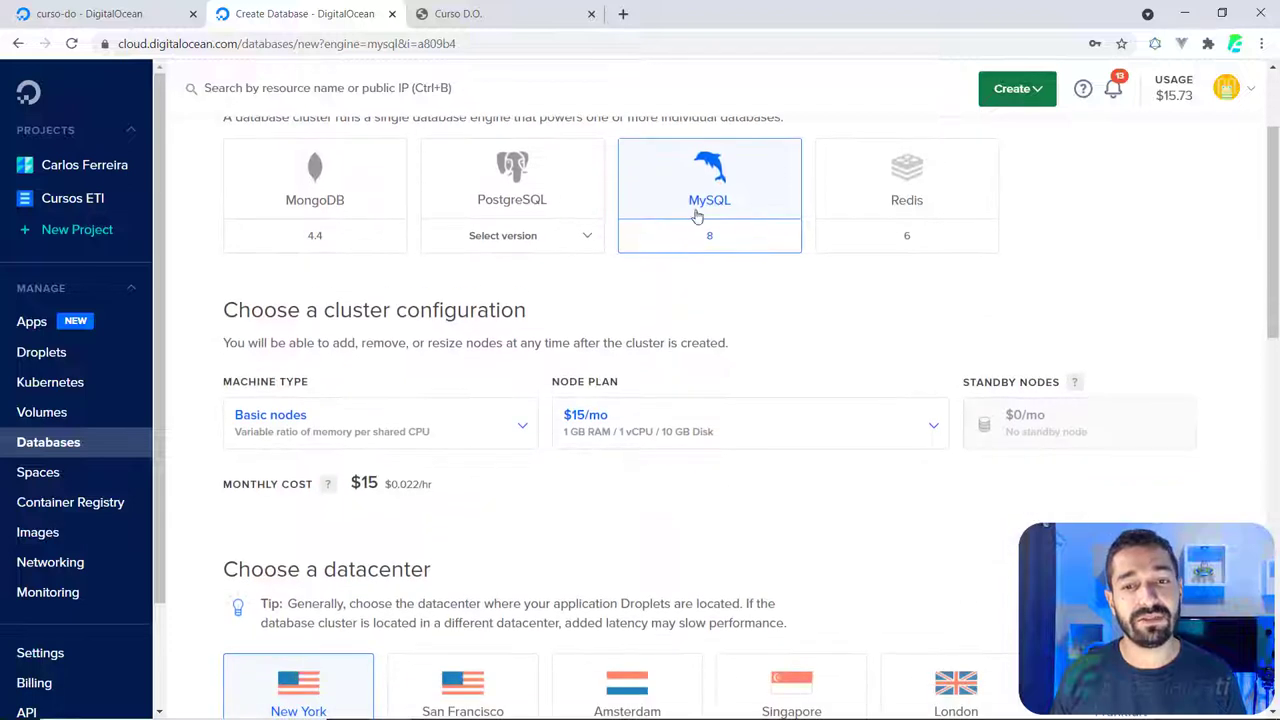
Keep Basic nodes as the machine type and choose the $15/mo node plan with 1 GB RAM, 1 vCPU and 10 GB disk
{"action": "scroll", "coordinate": [629, 251], "scroll_direction": "down", "scroll_amount": 3}
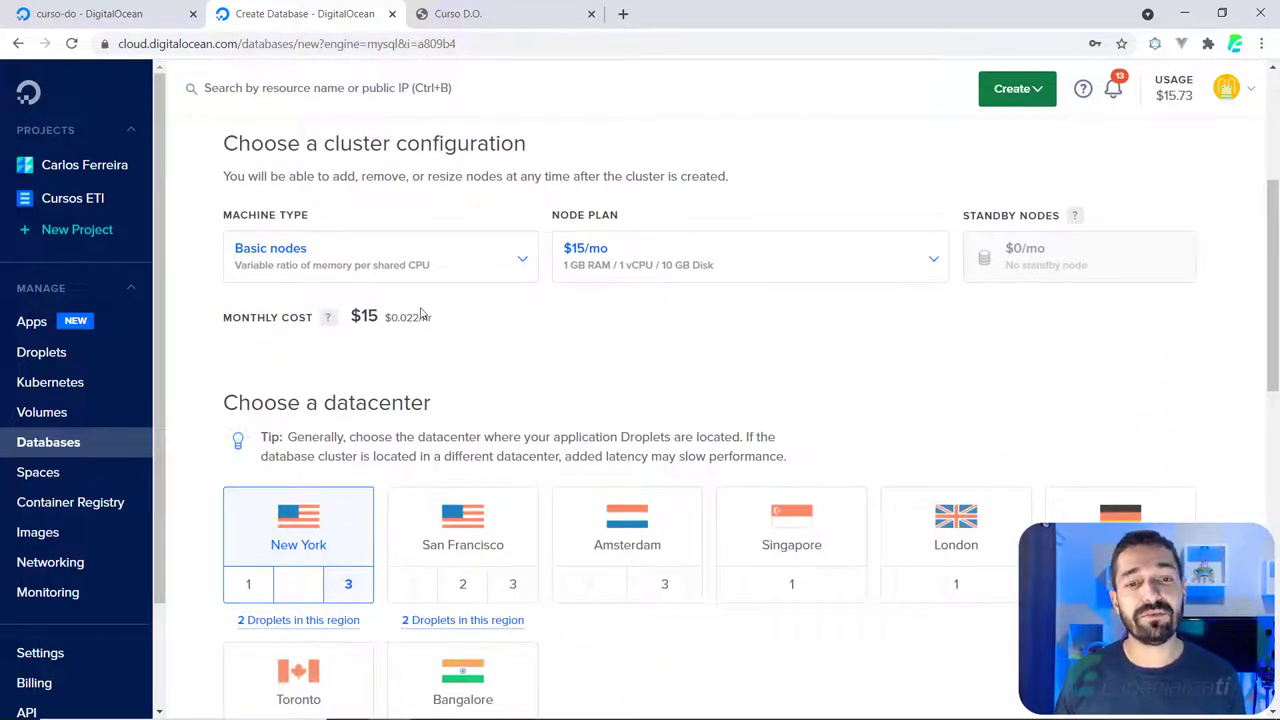
{"action": "left_click", "coordinate": [410, 268]}
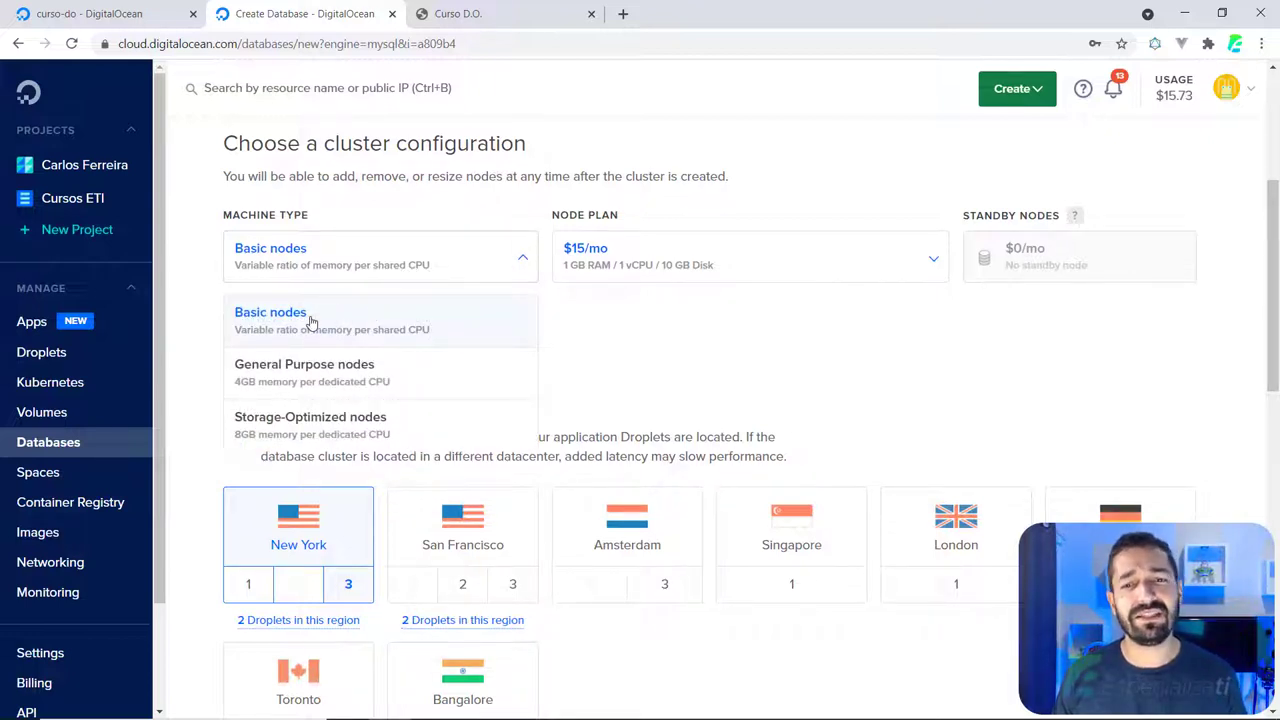
{"action": "left_click", "coordinate": [646, 306]}
{"action": "left_click", "coordinate": [607, 266]}
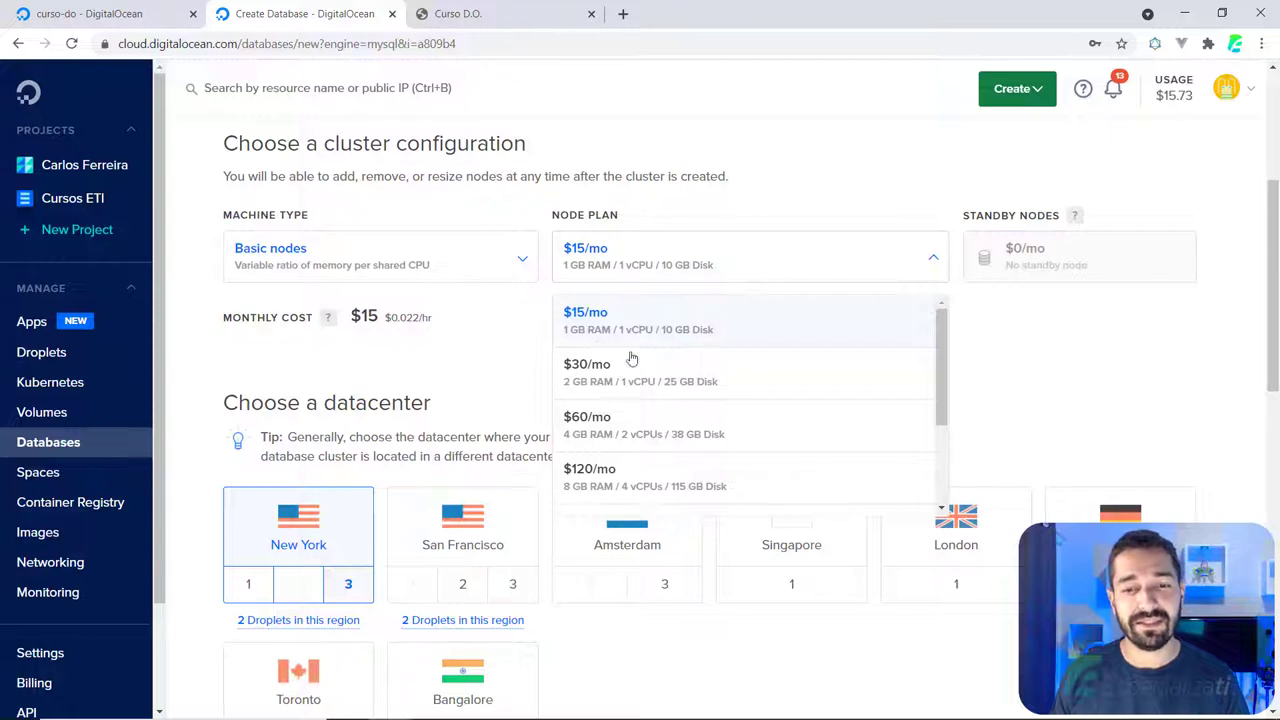
{"action": "scroll", "coordinate": [662, 458], "scroll_direction": "down", "scroll_amount": 3}
{"action": "scroll", "coordinate": [680, 417], "scroll_direction": "up", "scroll_amount": 3}
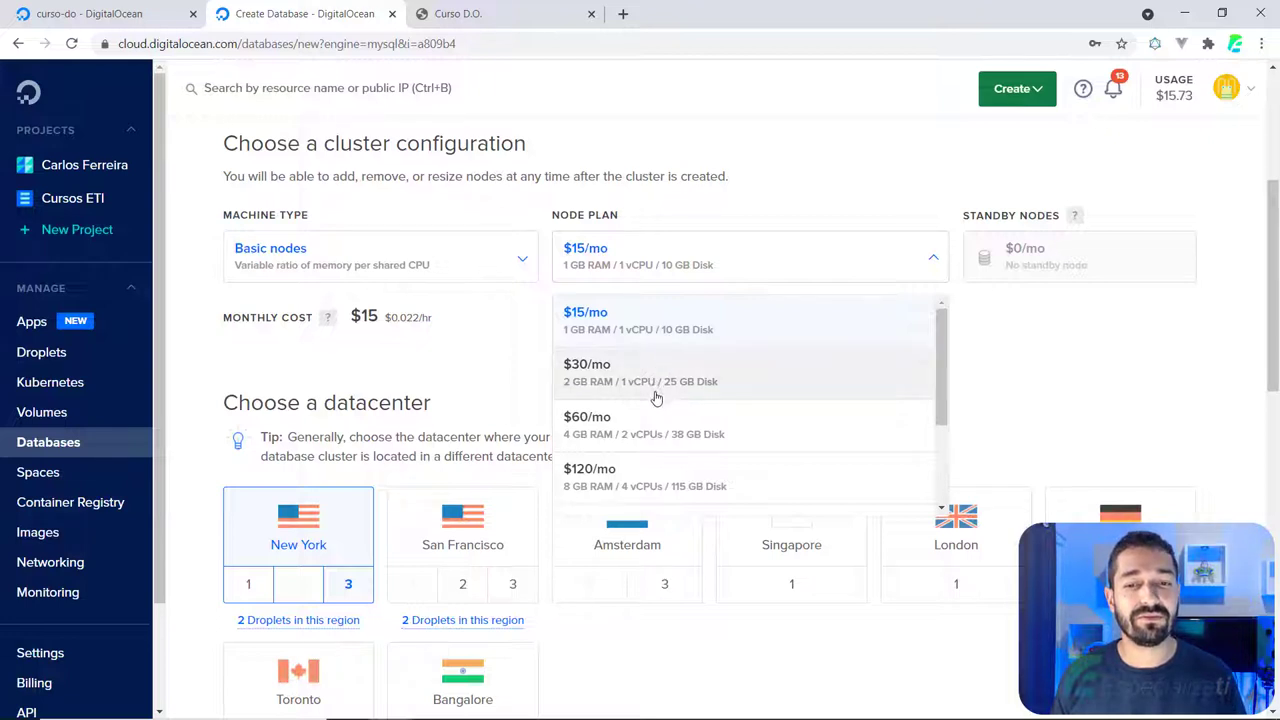
{"action": "scroll", "coordinate": [650, 405], "scroll_direction": "down", "scroll_amount": 1}
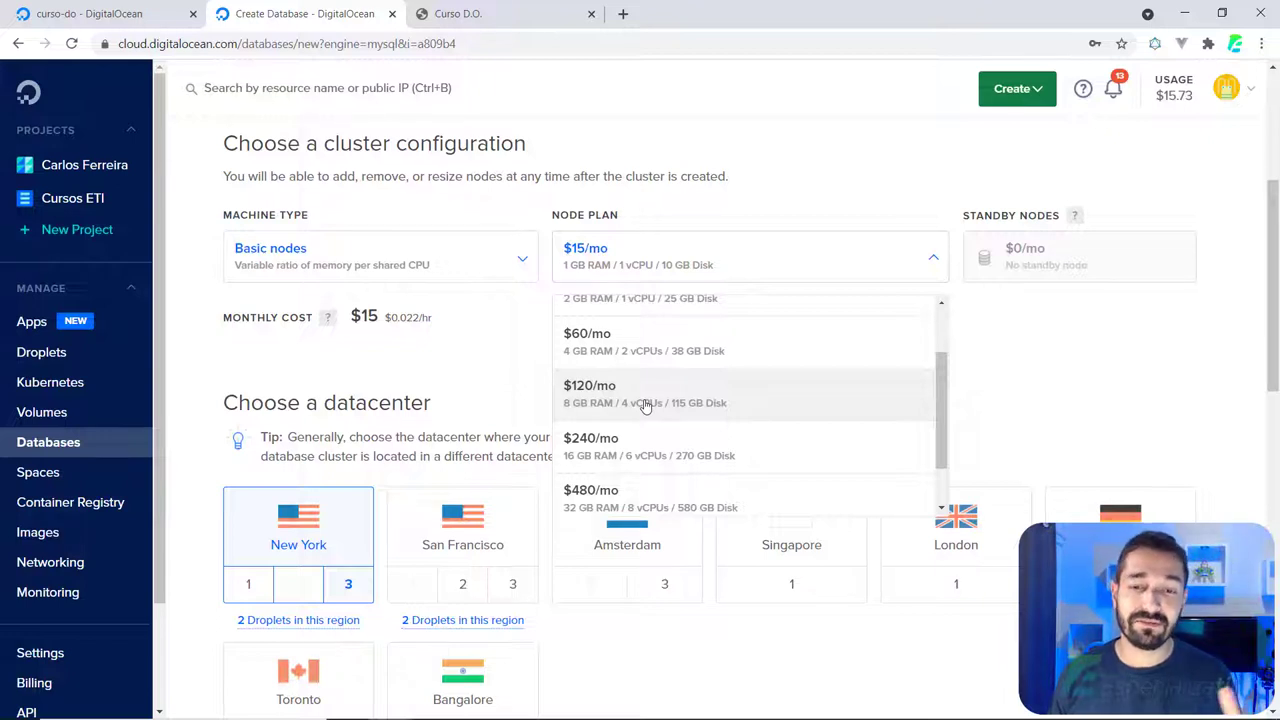
{"action": "scroll", "coordinate": [644, 388], "scroll_direction": "up", "scroll_amount": 3}
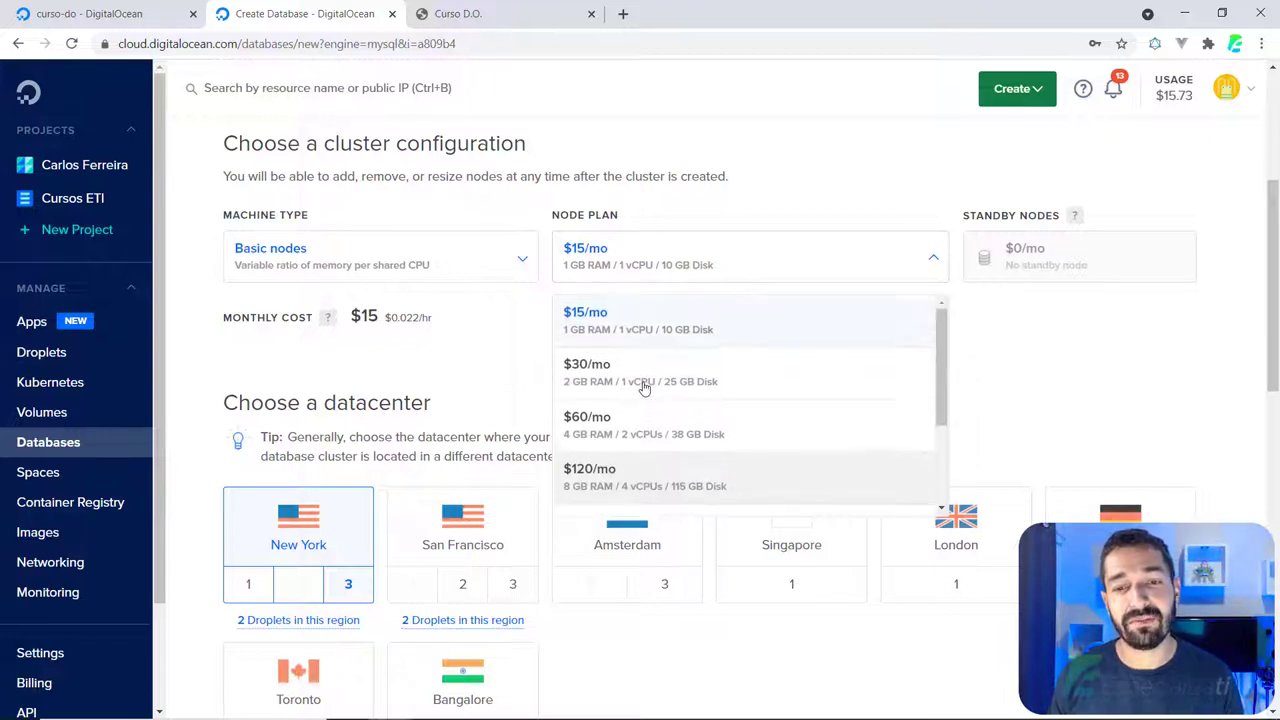
{"action": "left_click", "coordinate": [611, 331]}
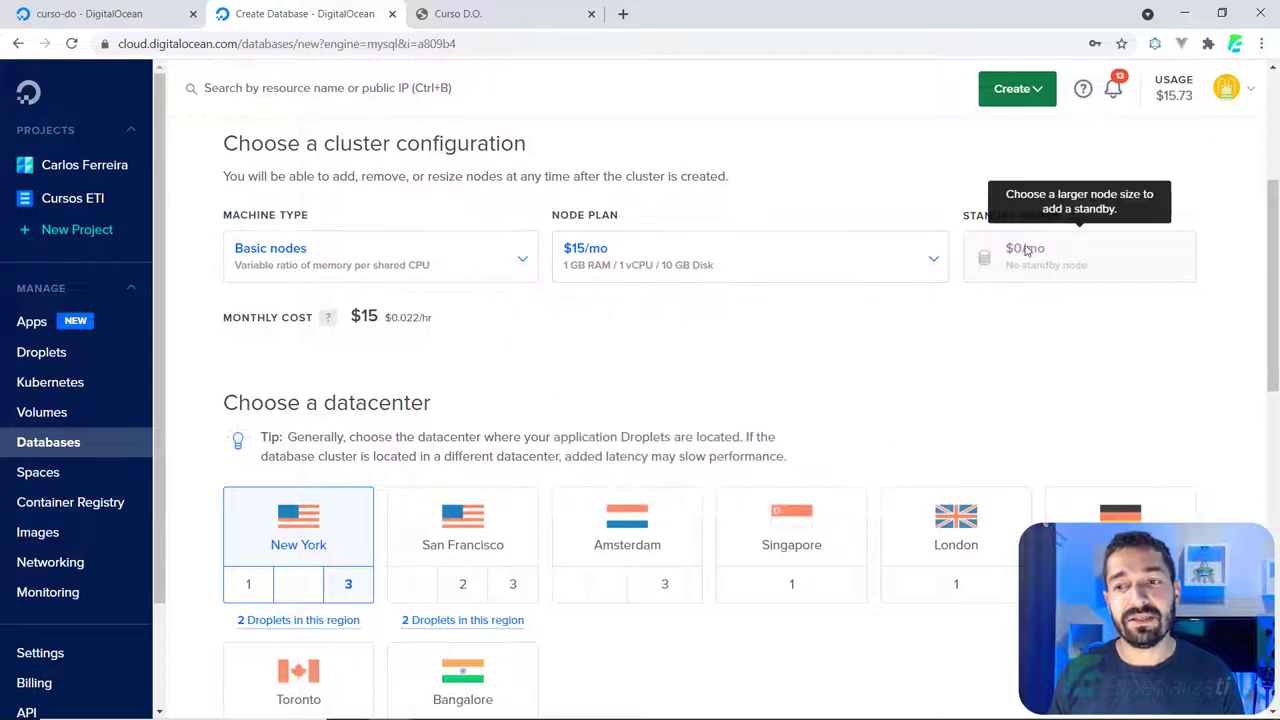
Check the plan's monthly and hourly cost, and choose San Francisco 3 as the cluster's datacenter
{"action": "scroll", "coordinate": [510, 344], "scroll_direction": "down", "scroll_amount": 1}
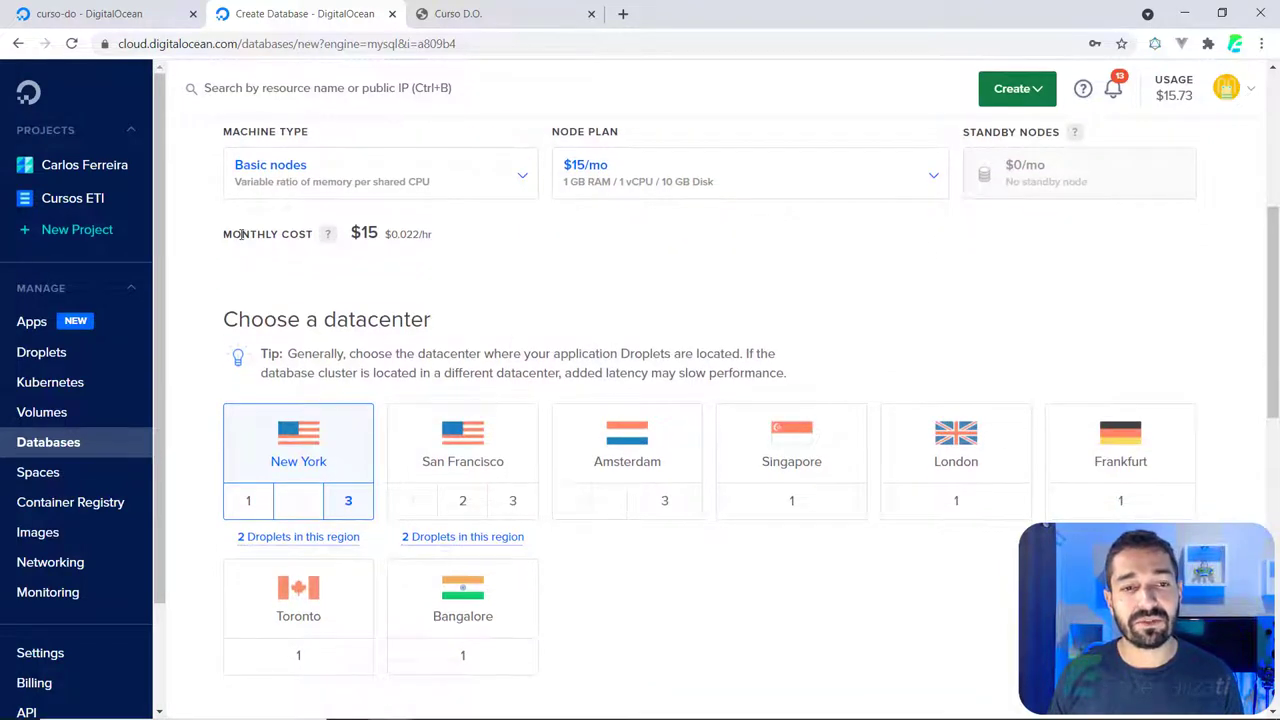
{"action": "mouse_move", "coordinate": [328, 237]}
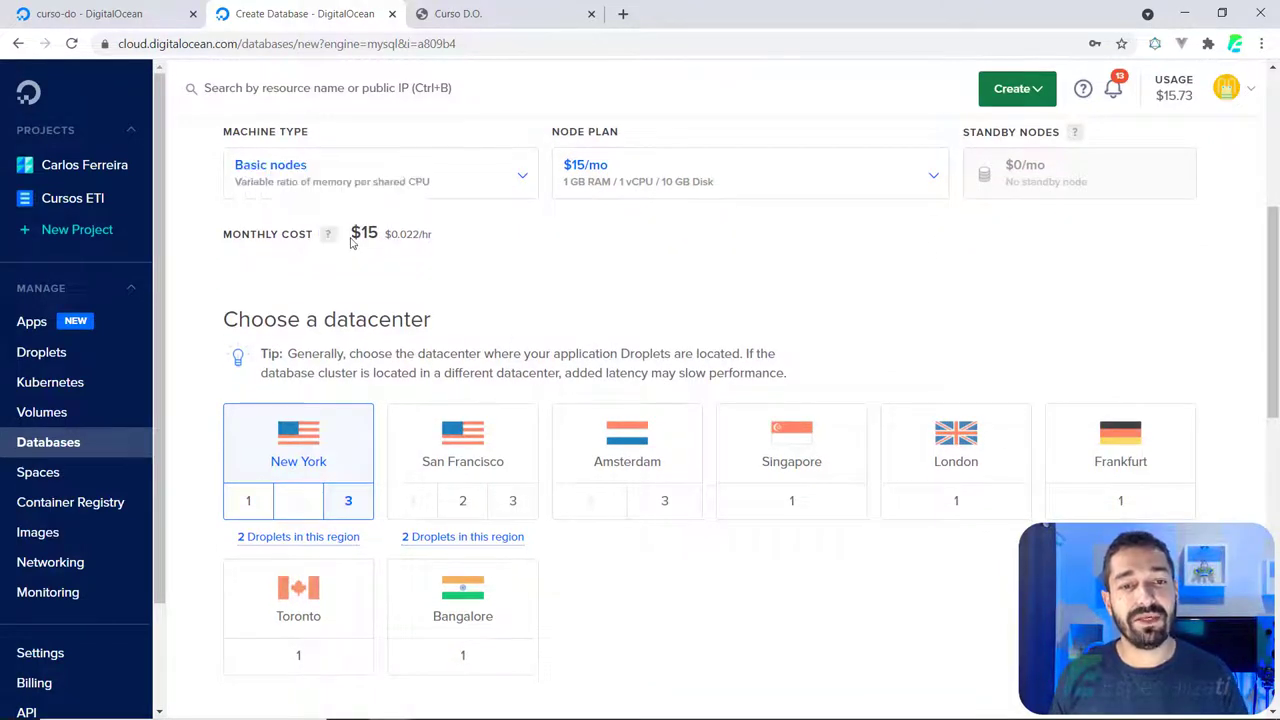
{"action": "left_click_drag", "start_coordinate": [359, 233], "coordinate": [378, 234]}
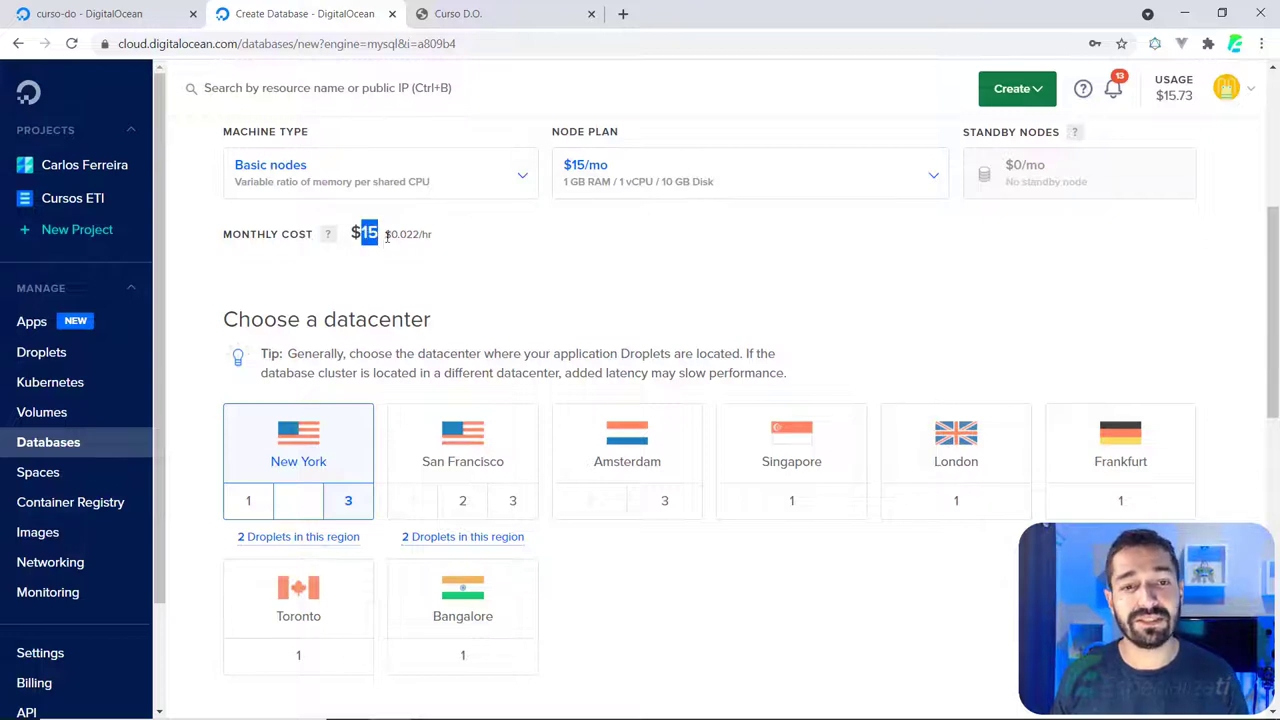
{"action": "left_click_drag", "start_coordinate": [389, 235], "coordinate": [414, 236]}
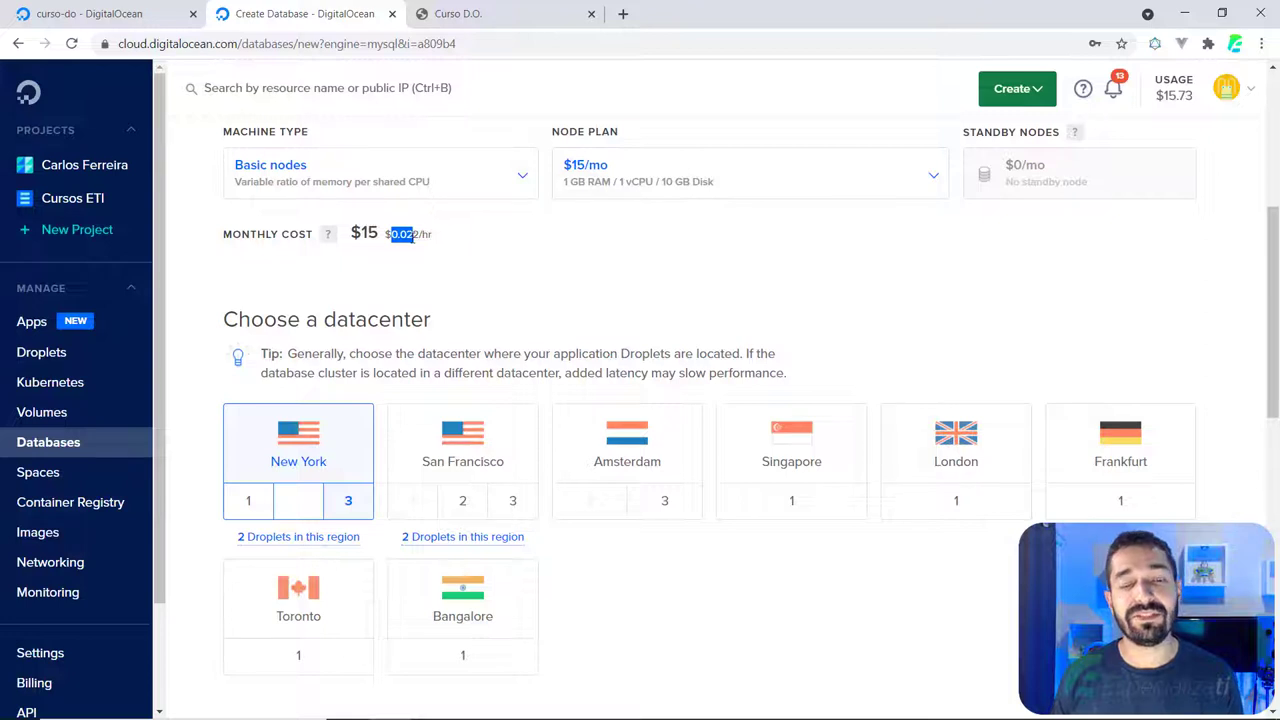
{"action": "scroll", "coordinate": [409, 240], "scroll_direction": "down", "scroll_amount": 1}
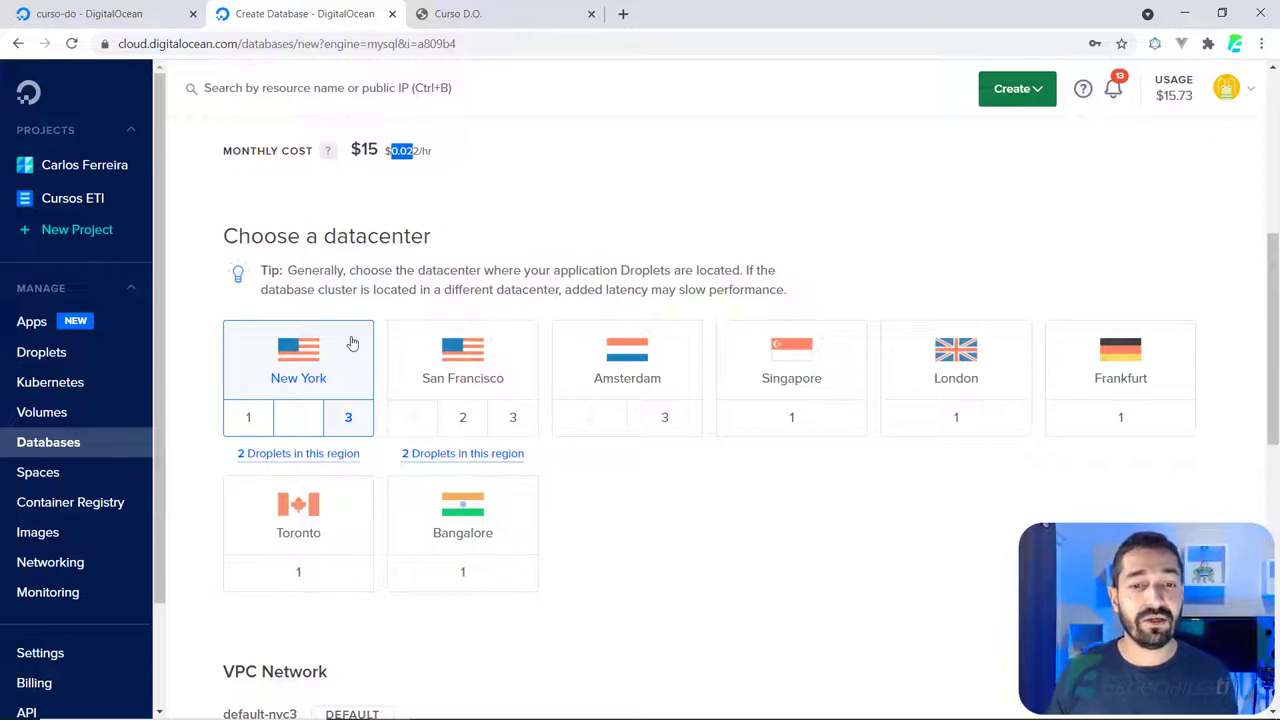
{"action": "left_click", "coordinate": [514, 421]}
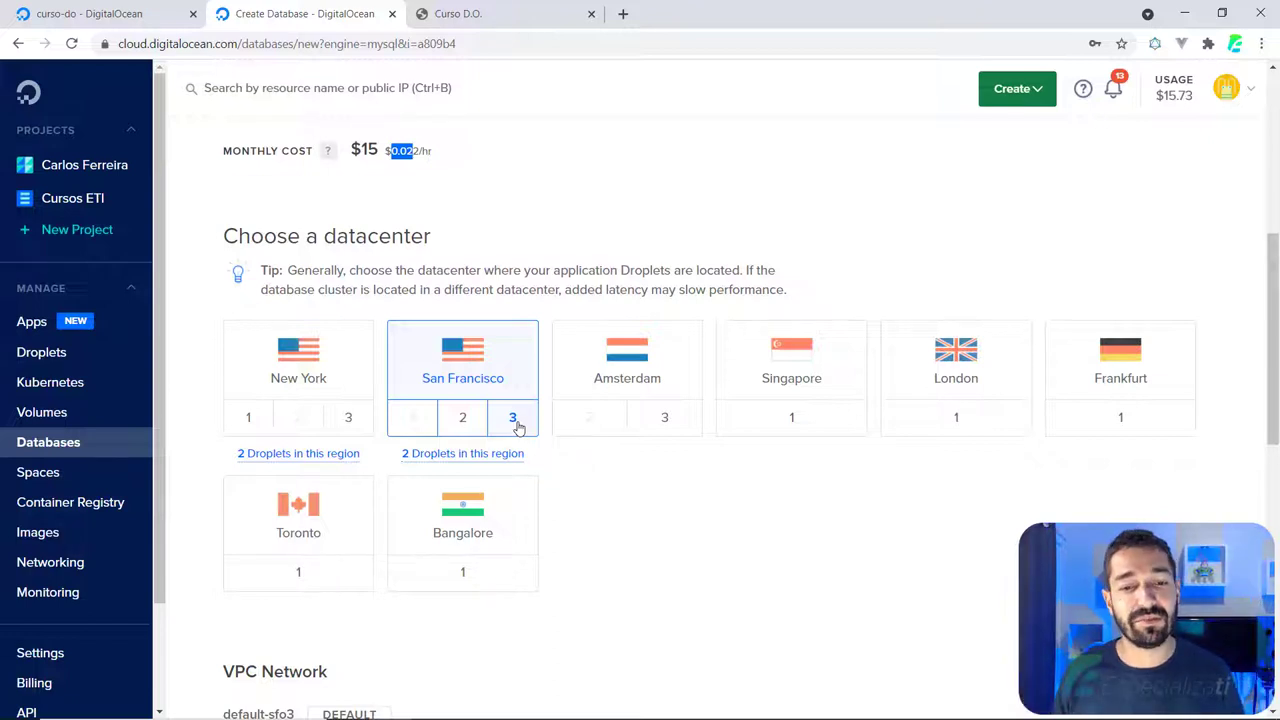
{"action": "left_click", "coordinate": [497, 416]}
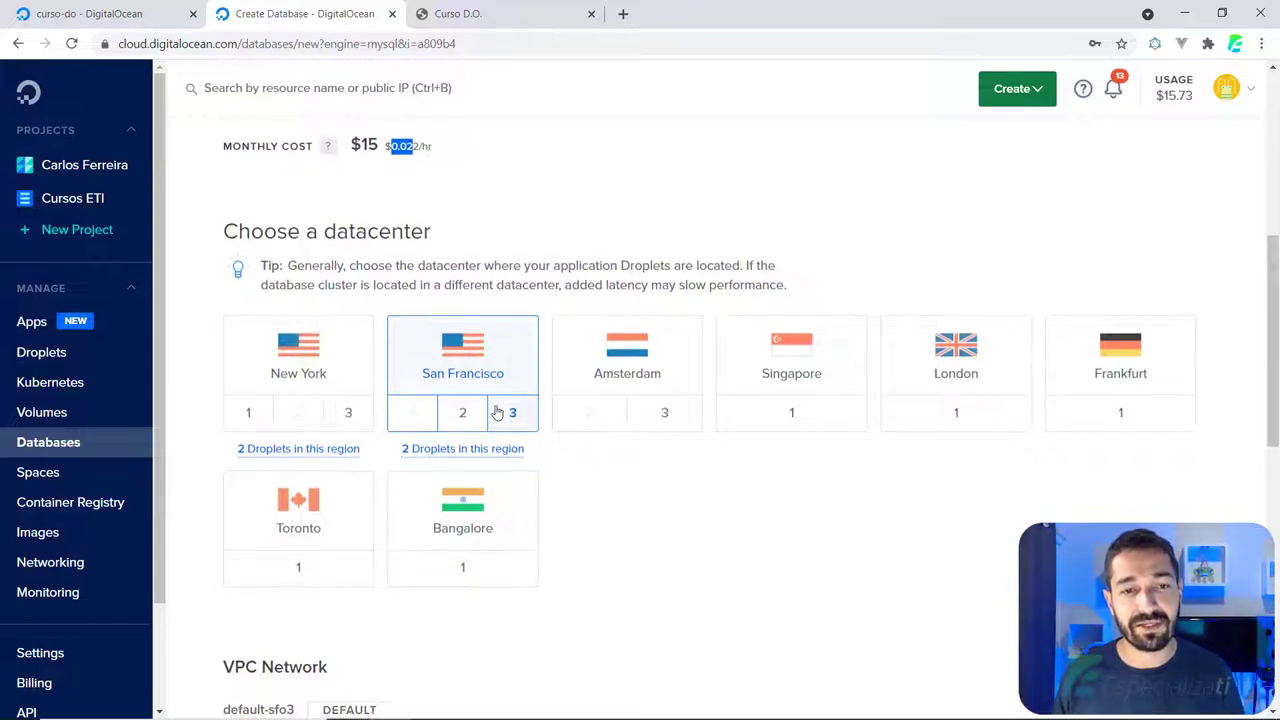
Name the database cluster curso-do-db and create it in the Cursos ETI project
{"action": "scroll", "coordinate": [494, 414], "scroll_direction": "down", "scroll_amount": 3}
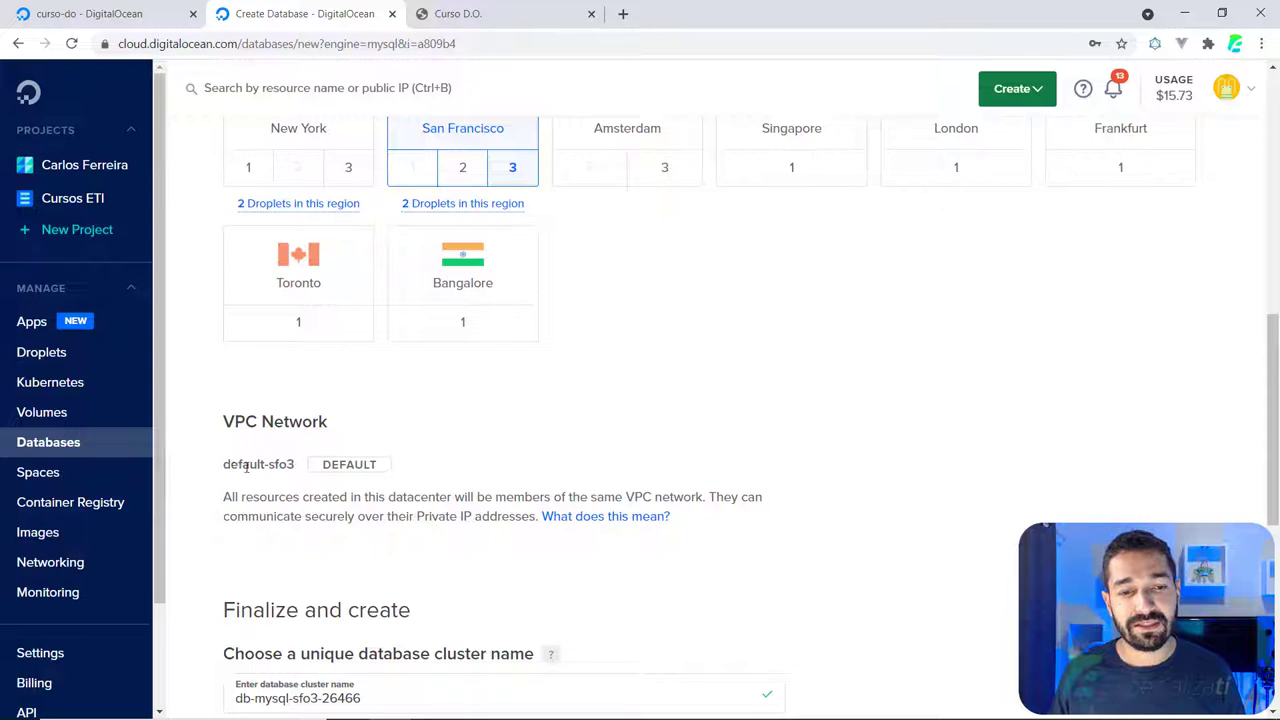
{"action": "left_click_drag", "start_coordinate": [231, 466], "coordinate": [277, 467]}
{"action": "scroll", "coordinate": [262, 463], "scroll_direction": "down", "scroll_amount": 2}
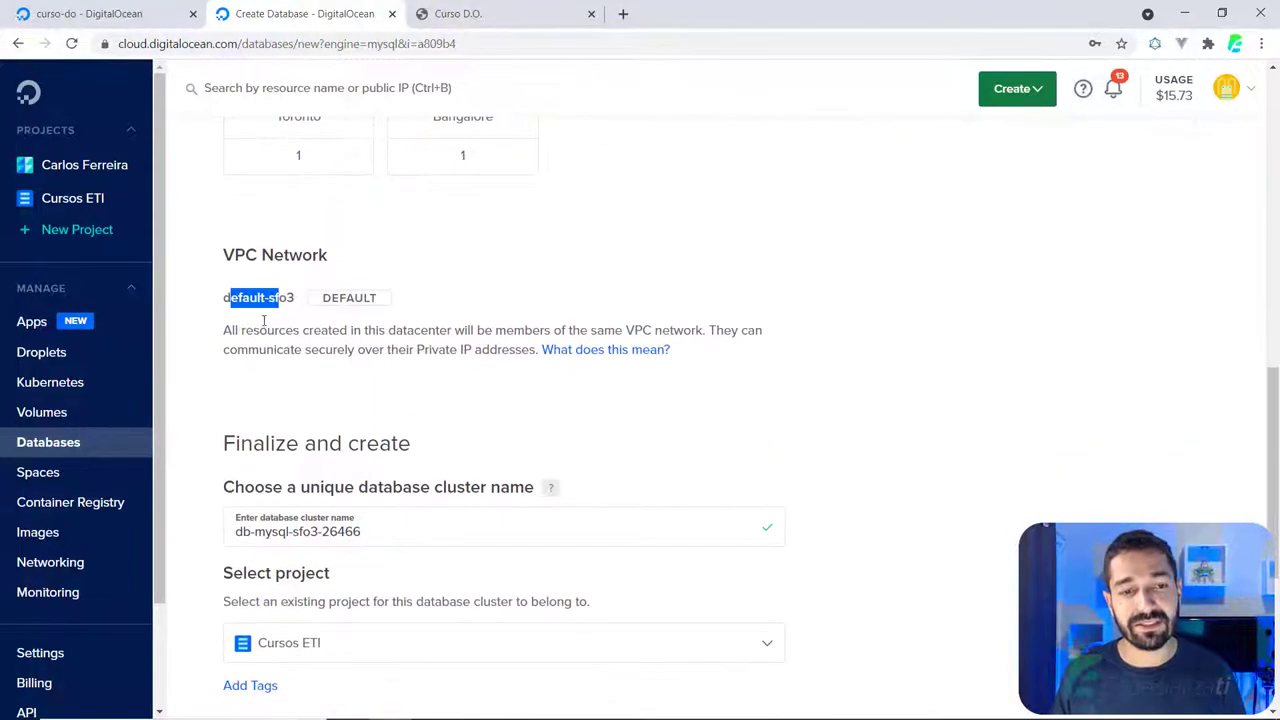
{"action": "scroll", "coordinate": [264, 320], "scroll_direction": "down", "scroll_amount": 3}
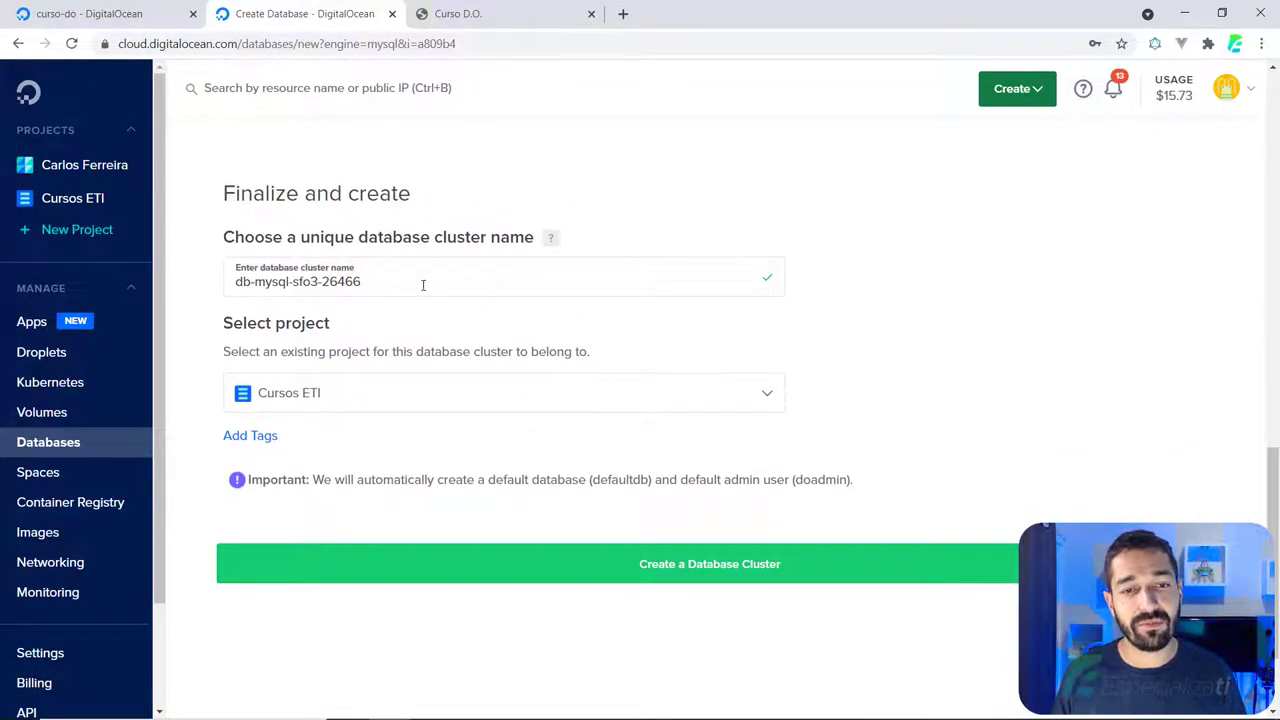
{"action": "left_click_drag", "start_coordinate": [423, 285], "coordinate": [233, 285]}
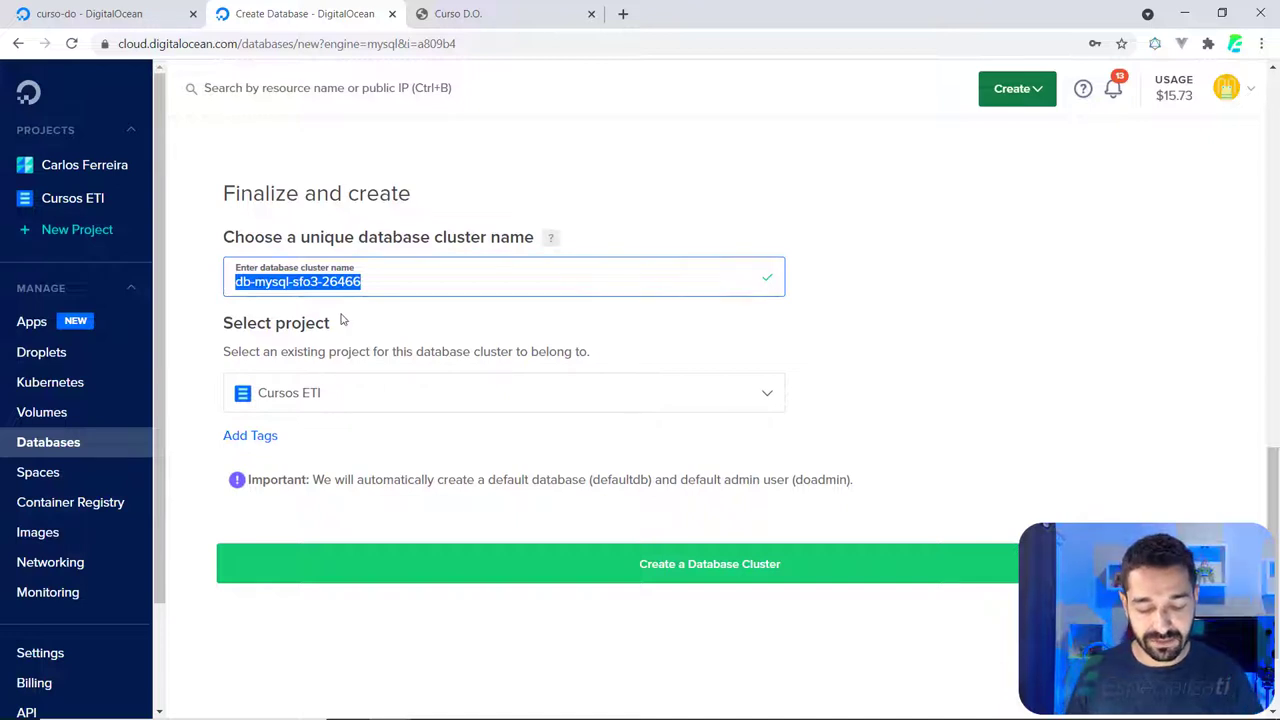
{"action": "type", "text": "curso-d"}
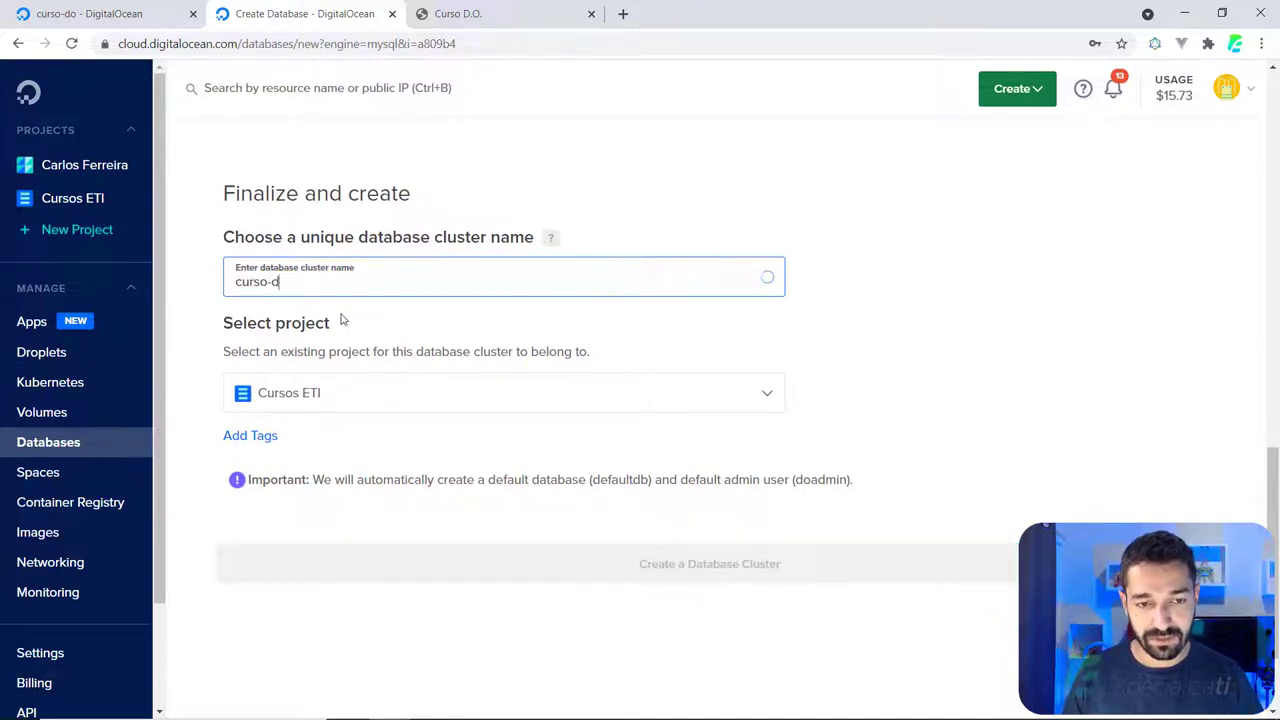
{"action": "type", "text": "o-db"}
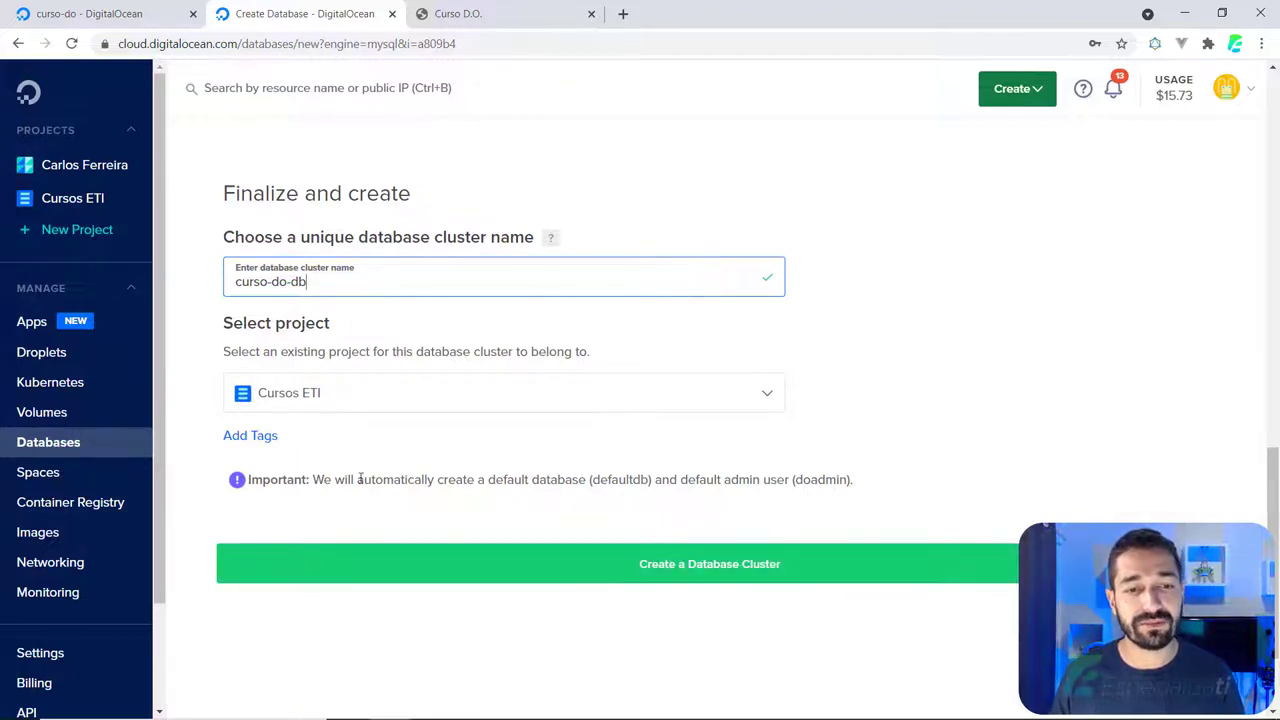
{"action": "left_click", "coordinate": [663, 567]}
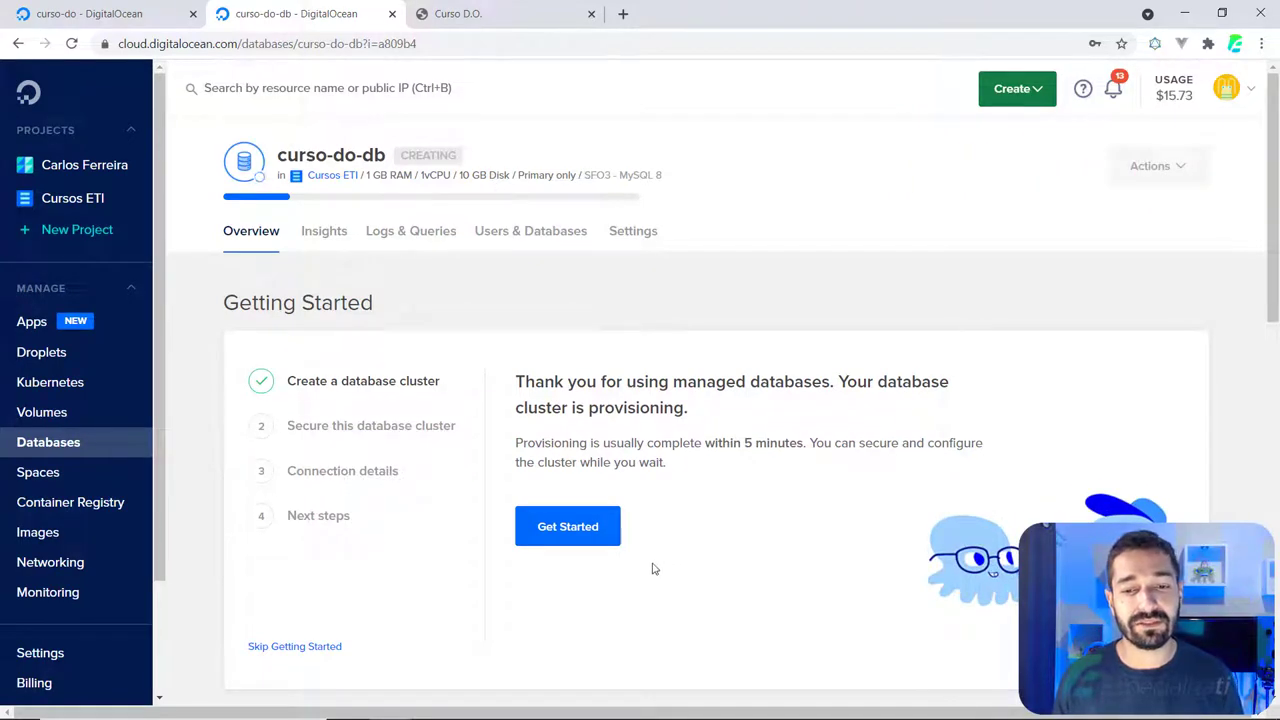
Begin the getting-started setup and restrict inbound connections to the curso-do Droplet as the only trusted source
{"action": "left_click", "coordinate": [551, 531]}
{"action": "scroll", "coordinate": [493, 430], "scroll_direction": "down", "scroll_amount": 2}
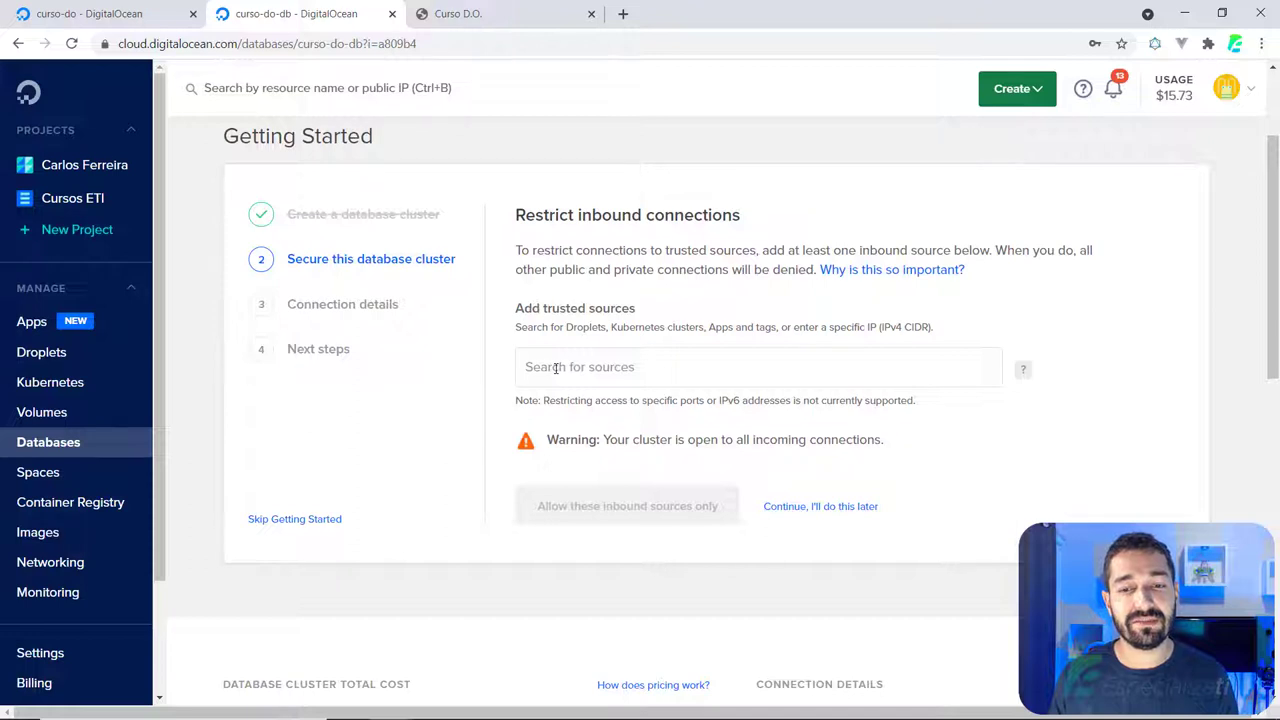
{"action": "left_click", "coordinate": [556, 368]}
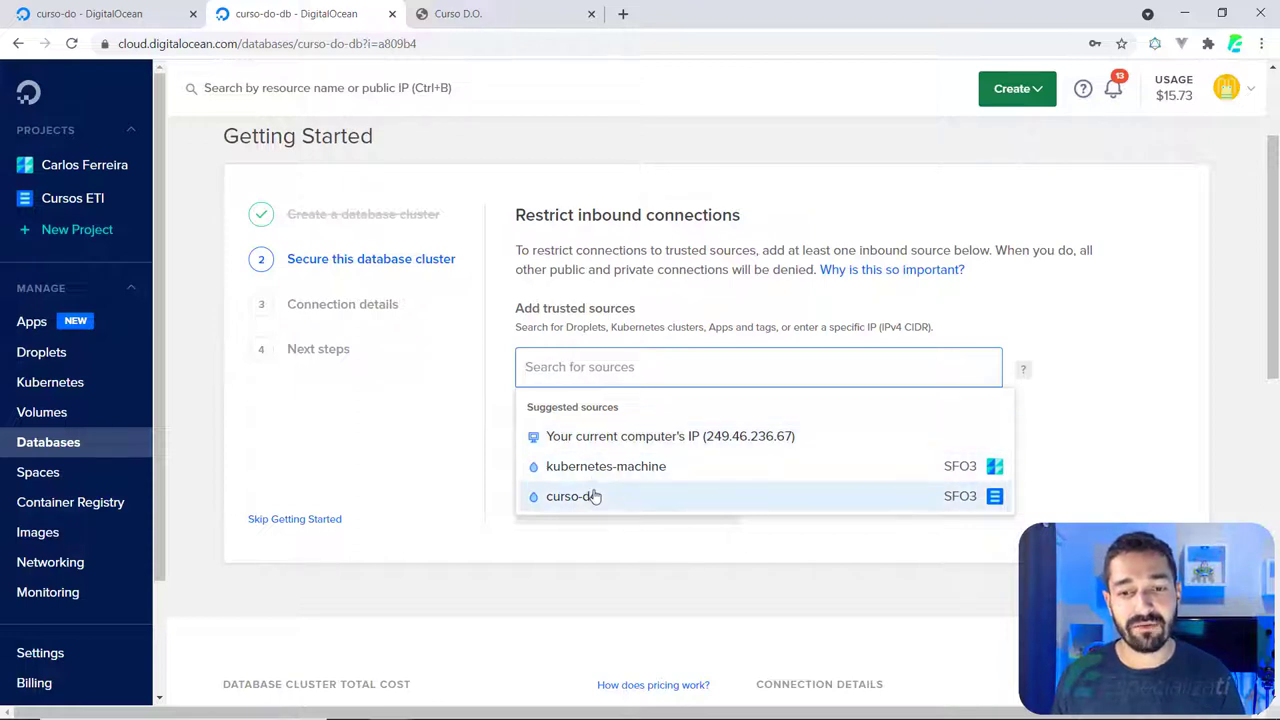
{"action": "left_click", "coordinate": [627, 497]}
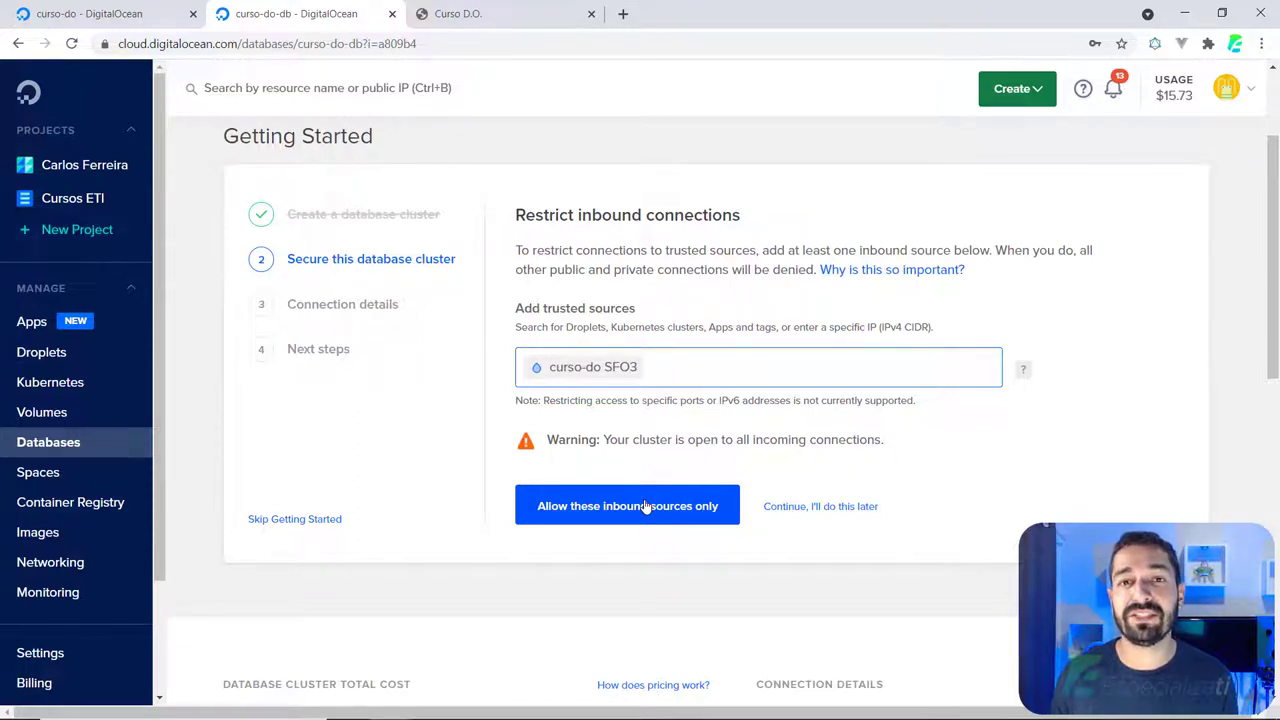
{"action": "left_click", "coordinate": [645, 507]}
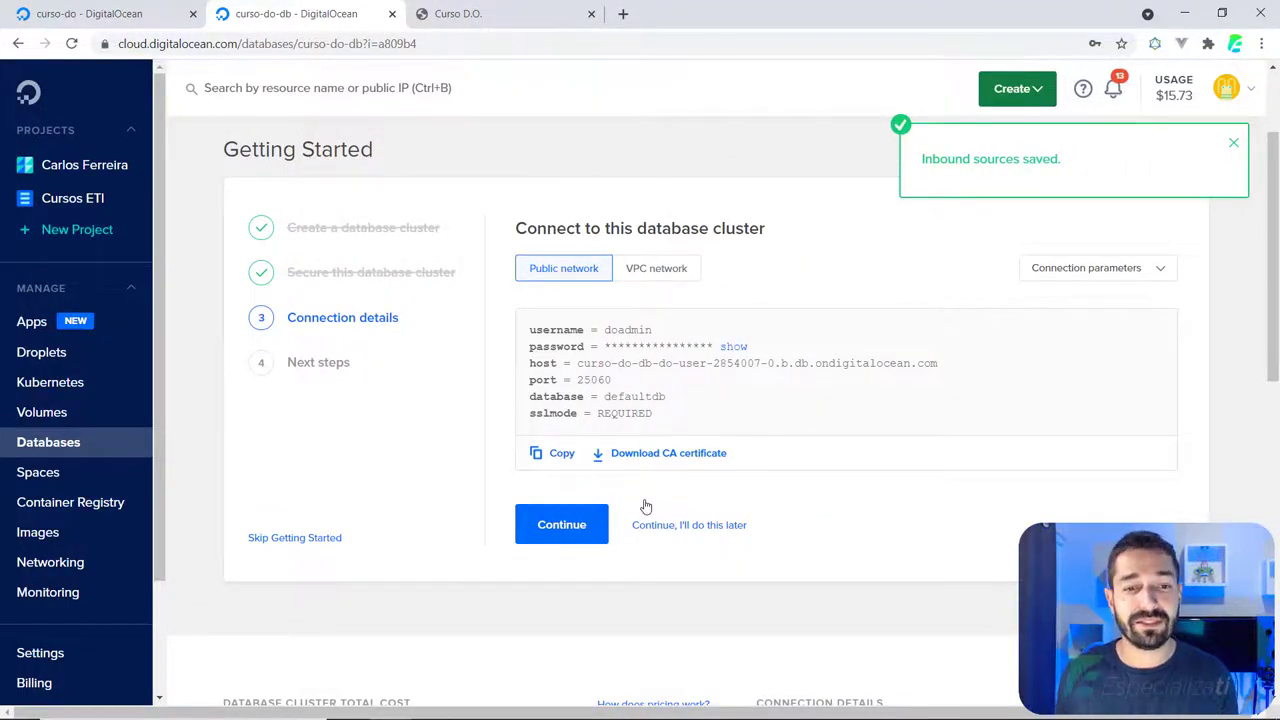
Reveal the admin password and review the public network connection details: username, host, port, database and SSL mode
{"action": "double_click", "coordinate": [606, 330]}
{"action": "left_click", "coordinate": [732, 347]}
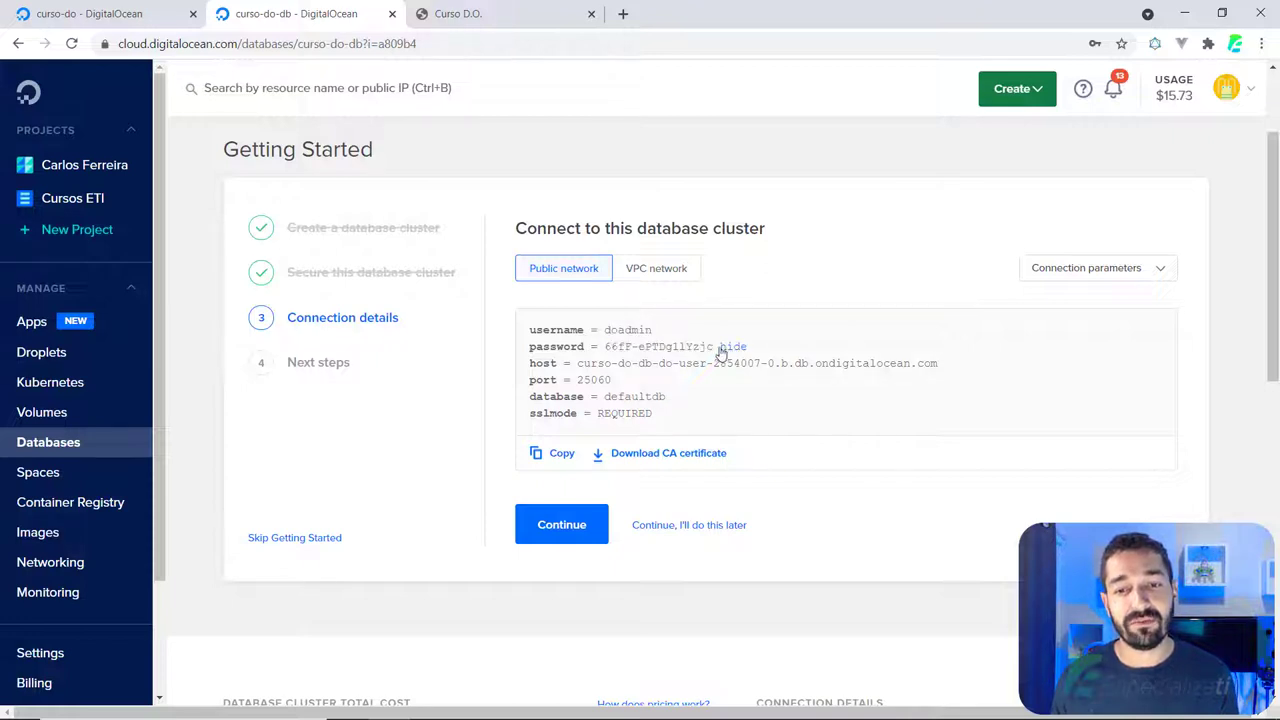
{"action": "left_click_drag", "start_coordinate": [578, 366], "coordinate": [940, 366]}
{"action": "double_click", "coordinate": [594, 381]}
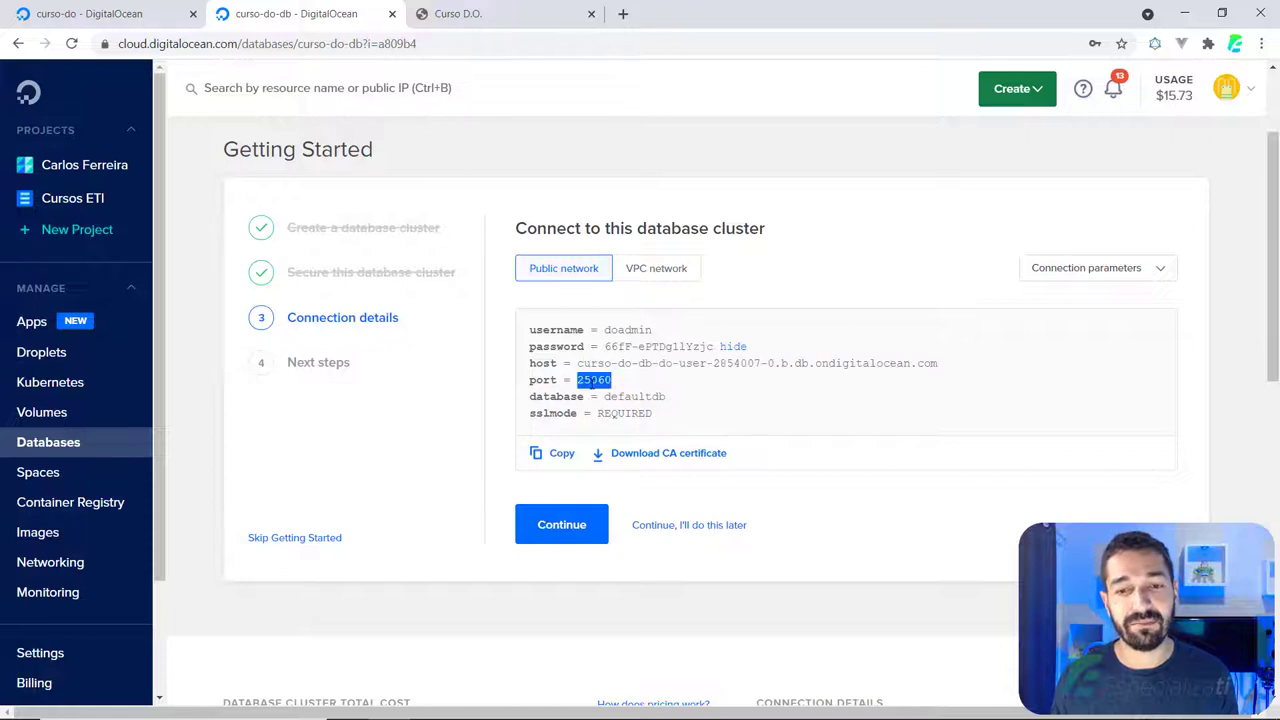
{"action": "double_click", "coordinate": [628, 397]}
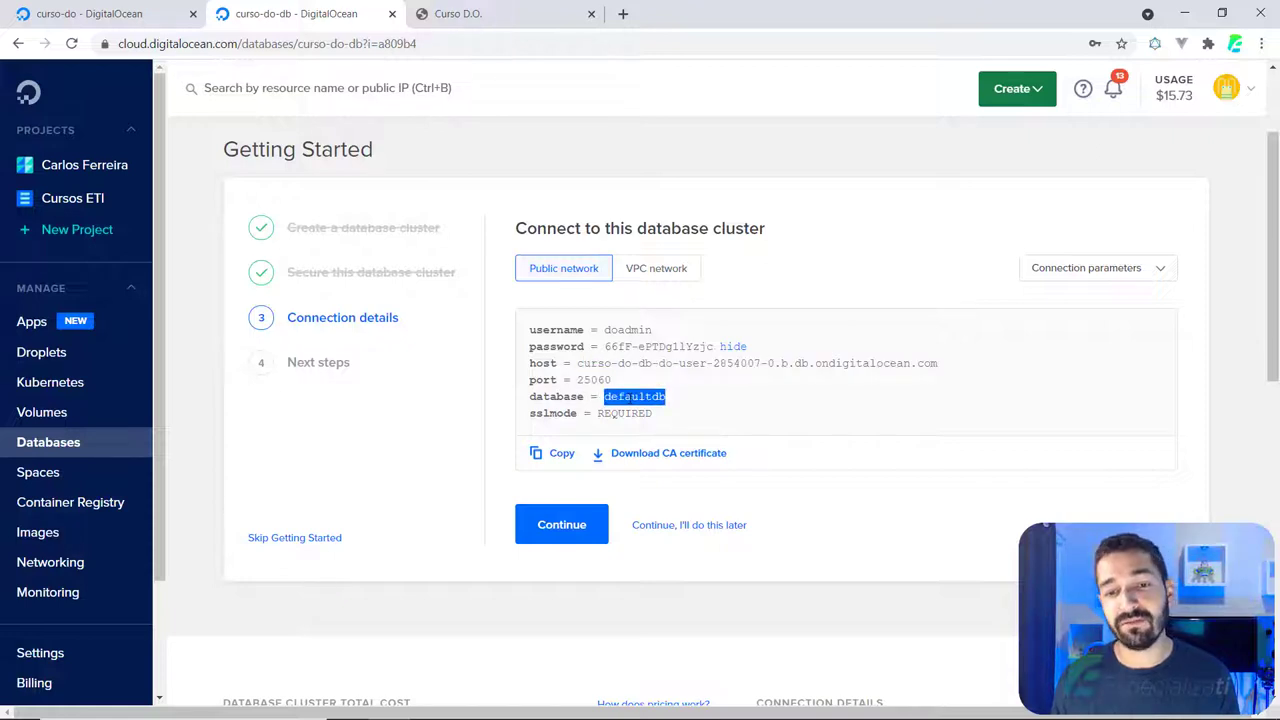
{"action": "left_click_drag", "start_coordinate": [530, 413], "coordinate": [651, 414]}
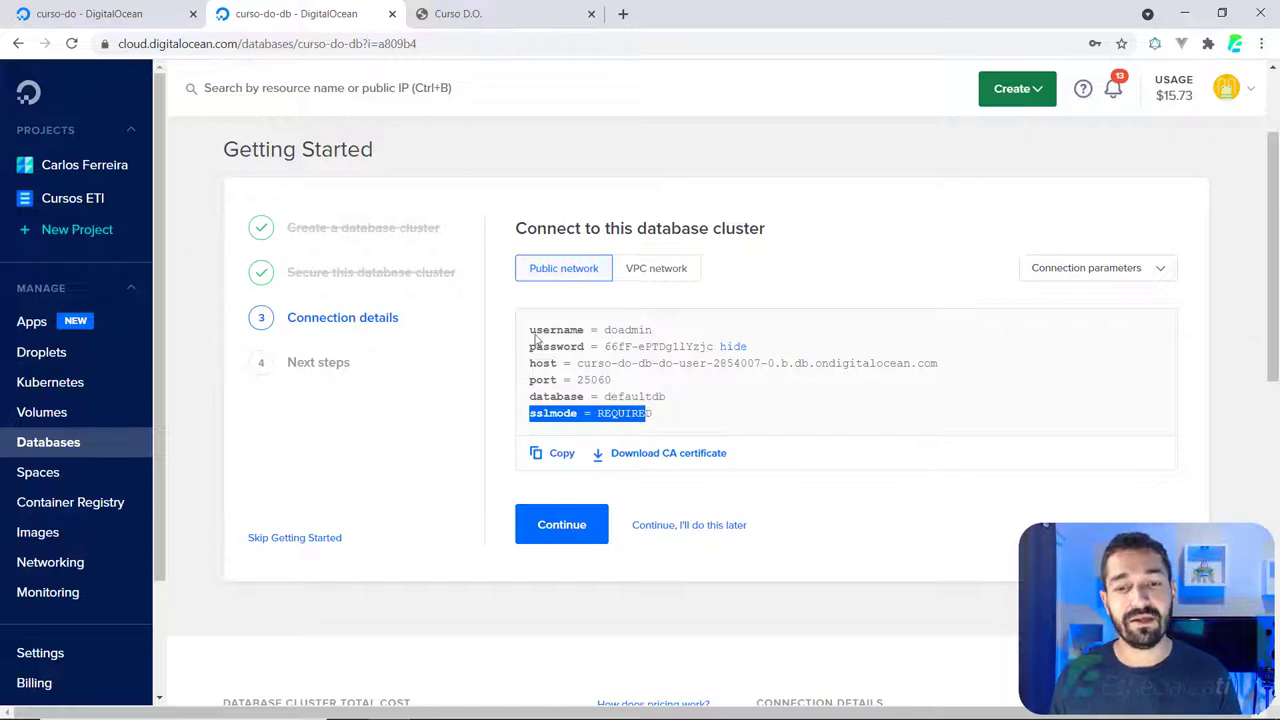
Continue to the next setup stage and examine the mysql command for migrating an existing database, including its local dump path placeholder
{"action": "left_click", "coordinate": [570, 534]}
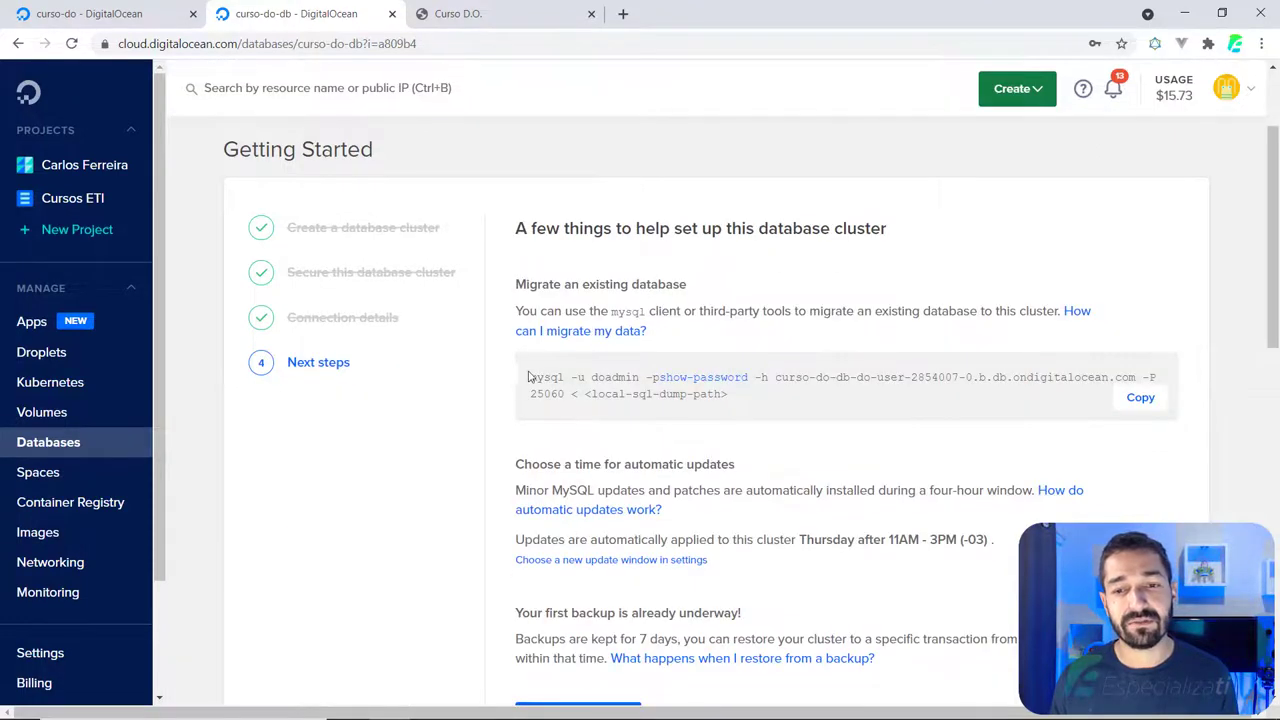
{"action": "left_click_drag", "start_coordinate": [524, 377], "coordinate": [777, 418]}
{"action": "scroll", "coordinate": [770, 405], "scroll_direction": "down", "scroll_amount": 4}
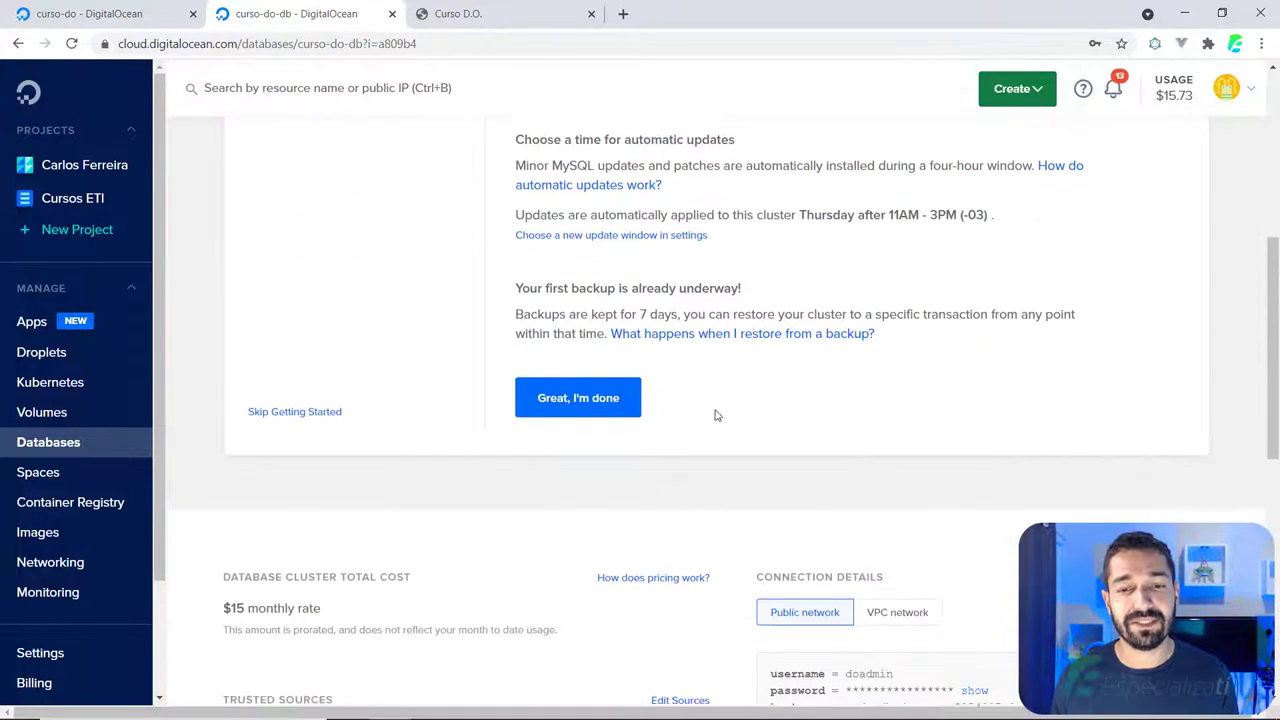
{"action": "scroll", "coordinate": [593, 405], "scroll_direction": "up", "scroll_amount": 3}
{"action": "left_click_drag", "start_coordinate": [753, 315], "coordinate": [585, 311]}
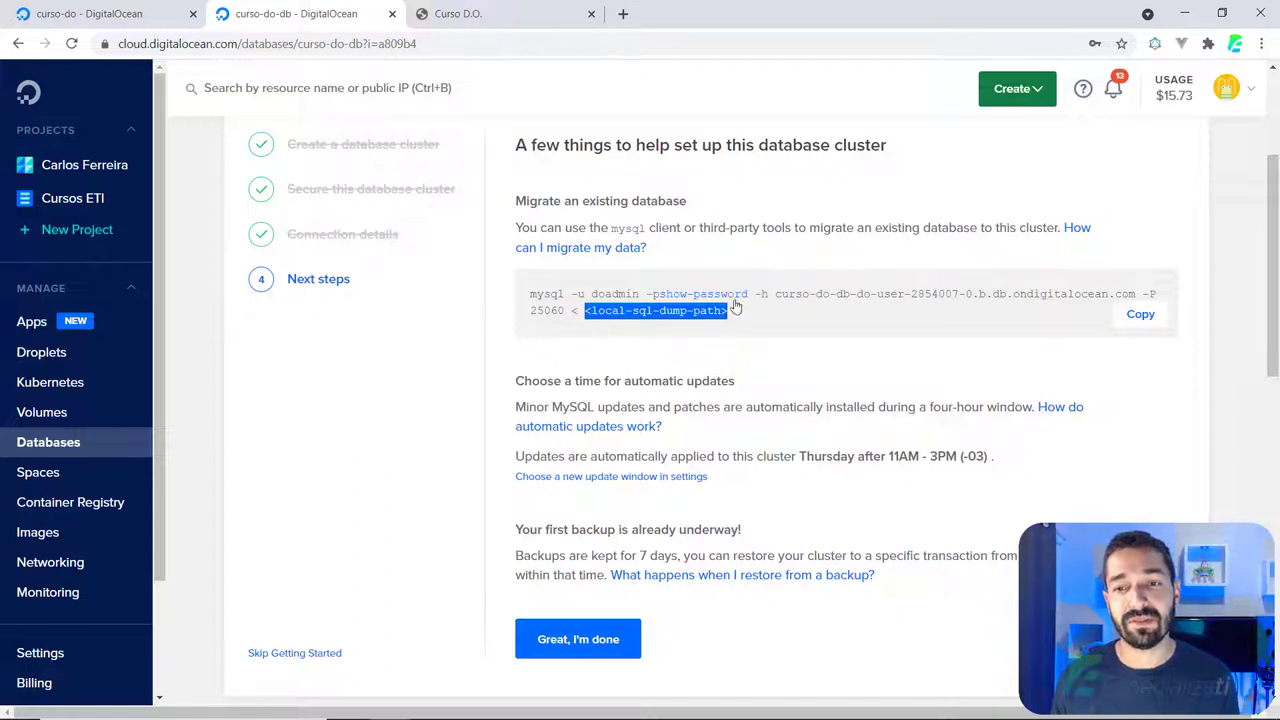
Complete the cluster's getting-started setup and go to its overview with the connection details
{"action": "left_click_drag", "start_coordinate": [527, 298], "coordinate": [748, 320]}
{"action": "left_click", "coordinate": [736, 345]}
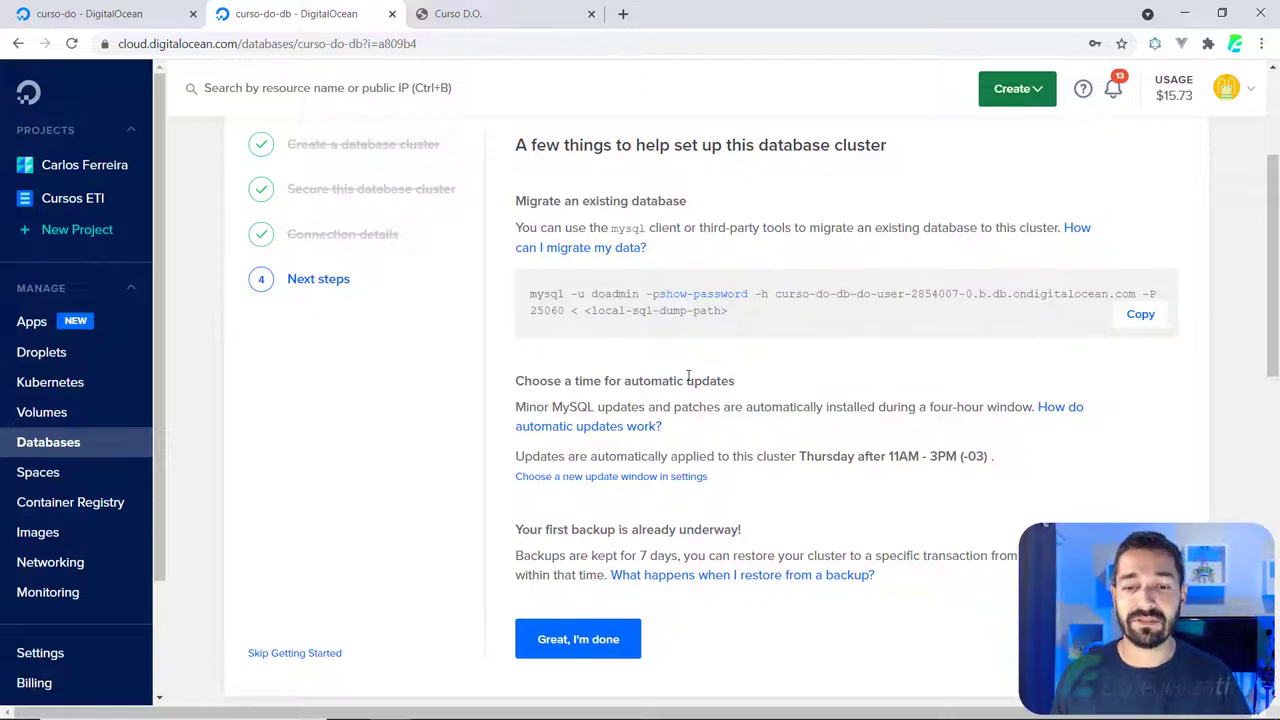
{"action": "left_click", "coordinate": [562, 640]}
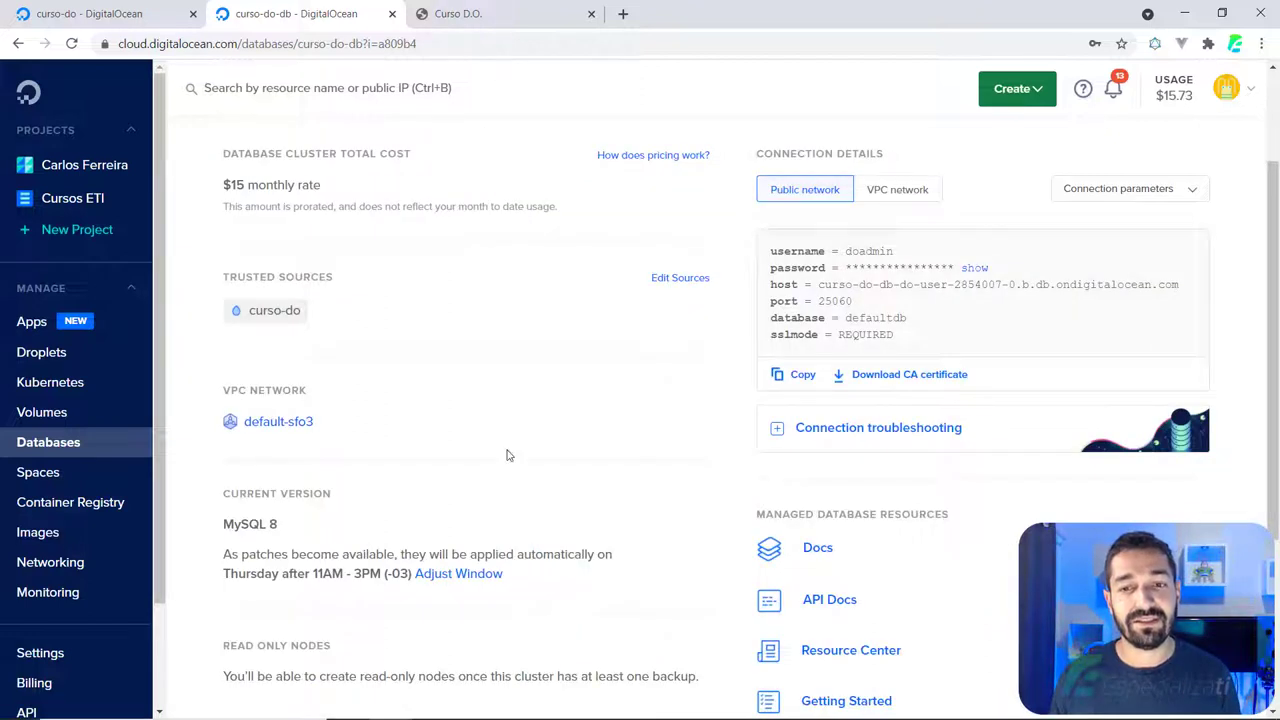
{"action": "scroll", "coordinate": [508, 450], "scroll_direction": "up", "scroll_amount": 2}
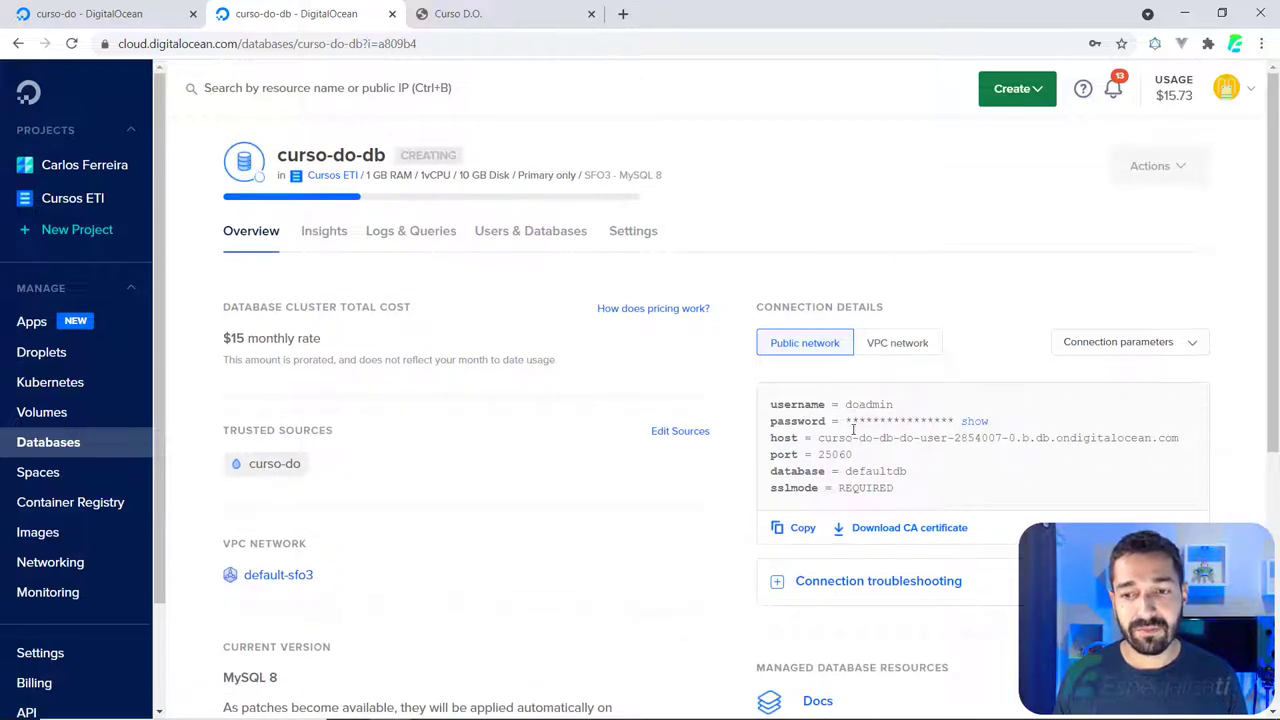
Copy the cluster's public network host address and switch to a maximized terminal session on the curso-do server
{"action": "left_click_drag", "start_coordinate": [818, 438], "coordinate": [1182, 439]}
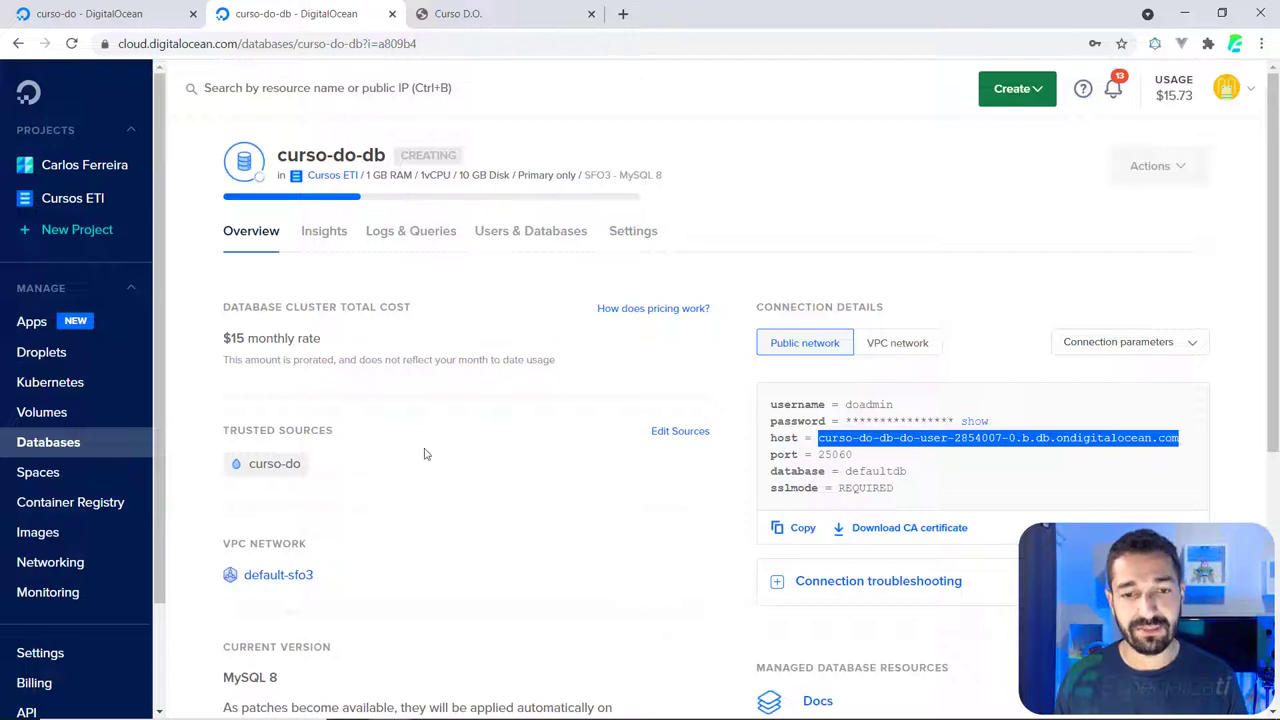
{"action": "key", "text": "alt+Tab"}
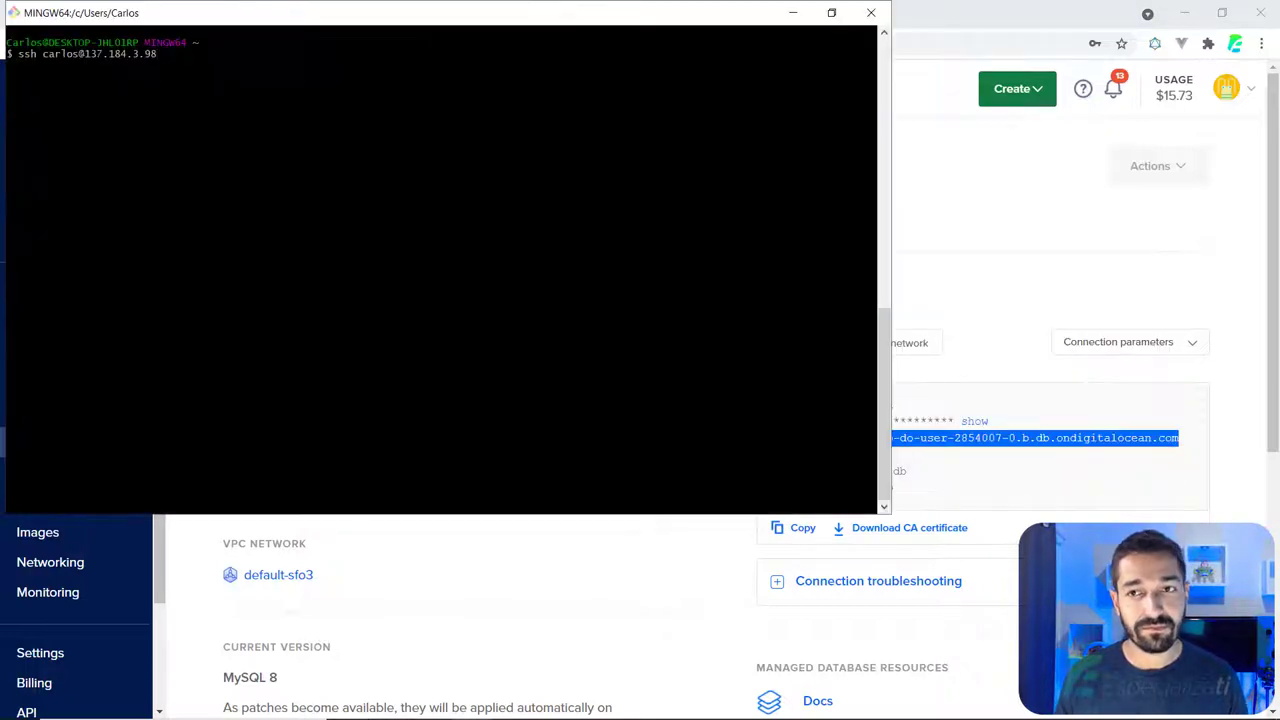
{"action": "left_click", "coordinate": [831, 12]}
{"action": "left_click", "coordinate": [383, 80]}
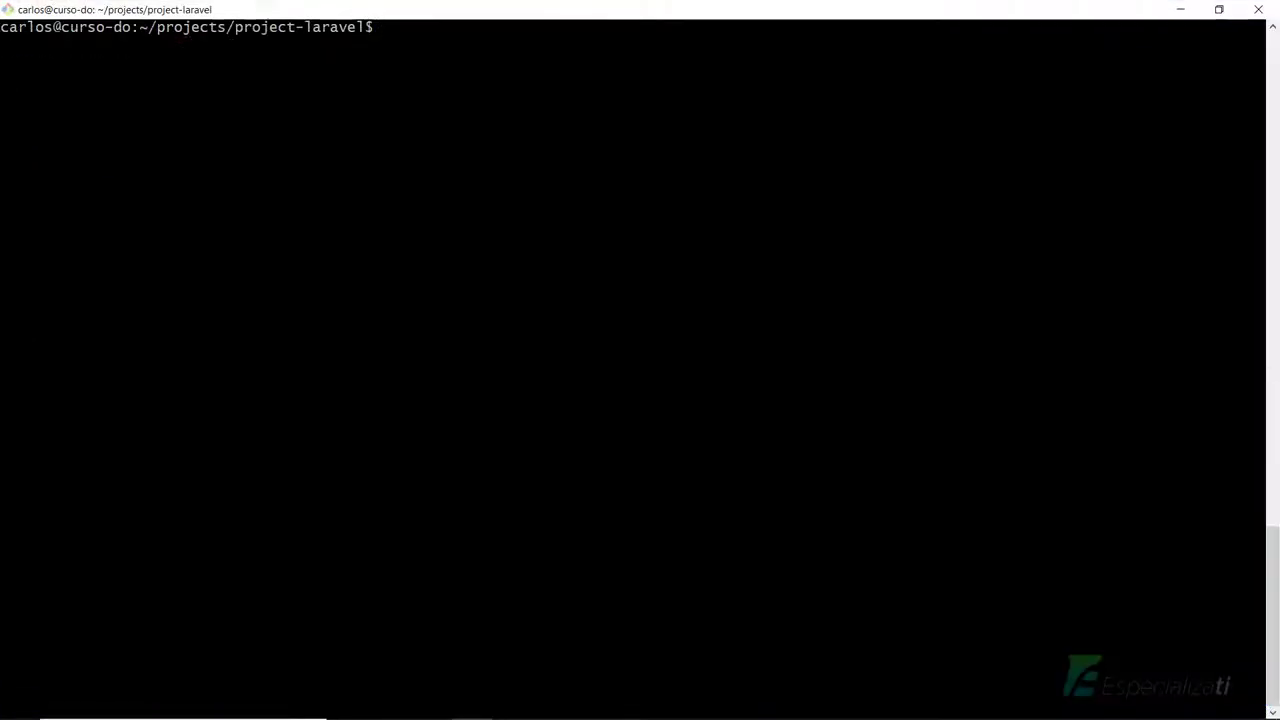
{"action": "type", "text": "na"}
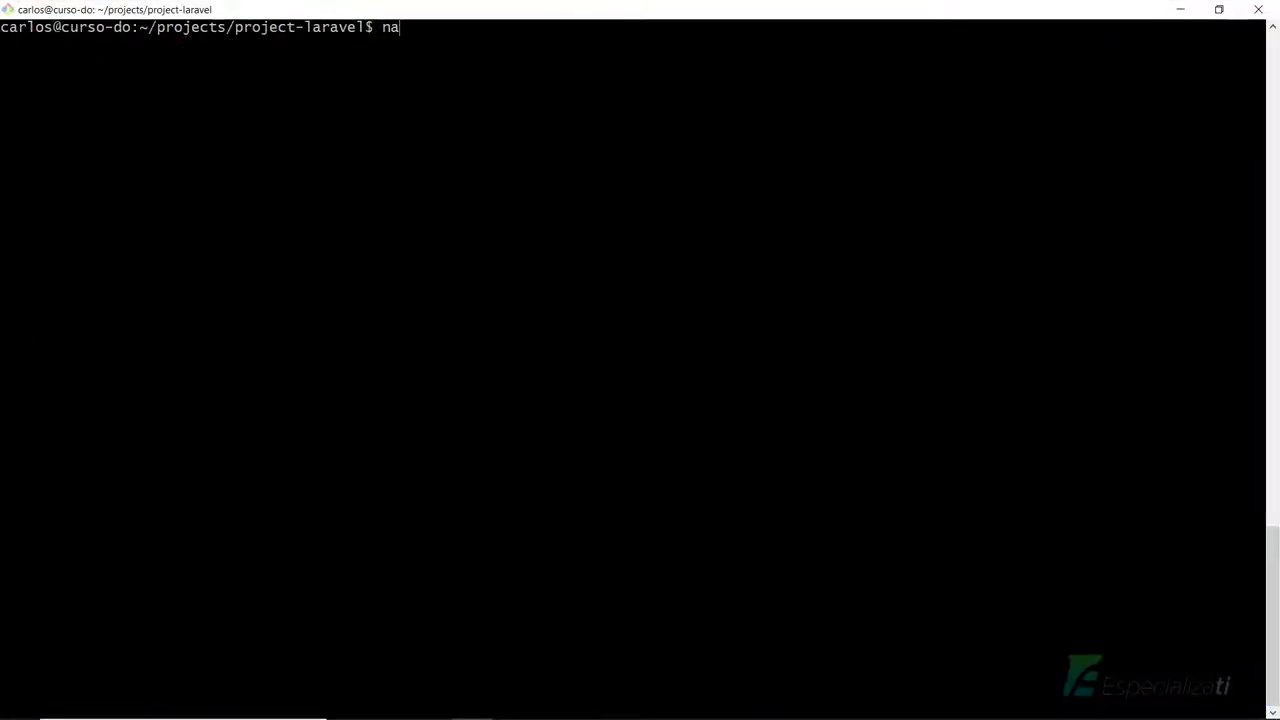
{"action": "type", "text": "no .env"}
{"action": "key", "text": "Return"}
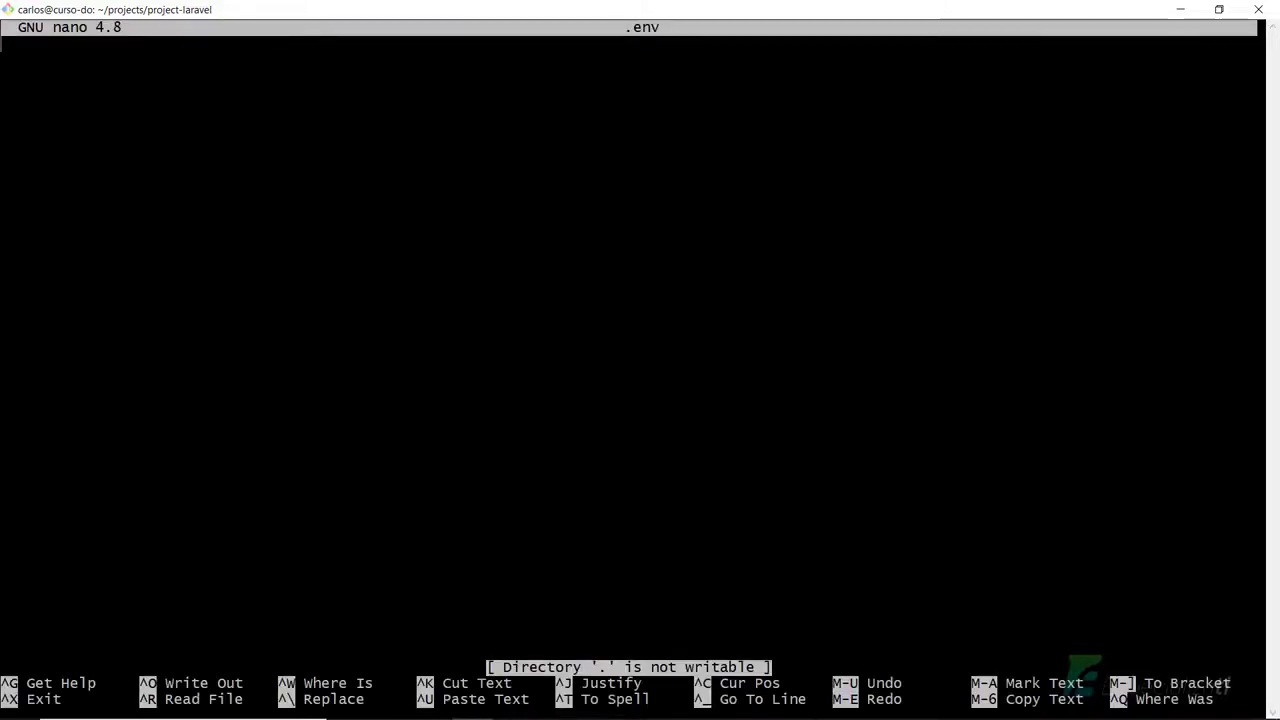
{"action": "key", "text": "ctrl+x"}
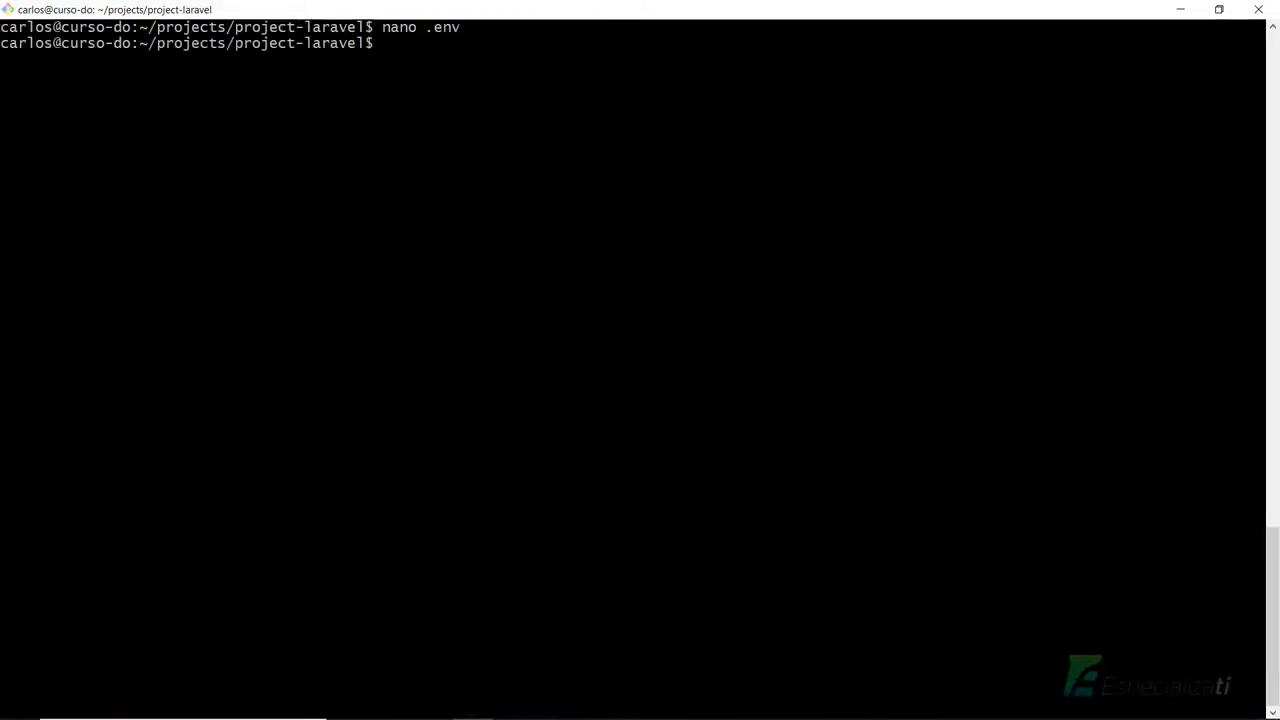
{"action": "type", "text": "ls"}
{"action": "key", "text": "Return"}
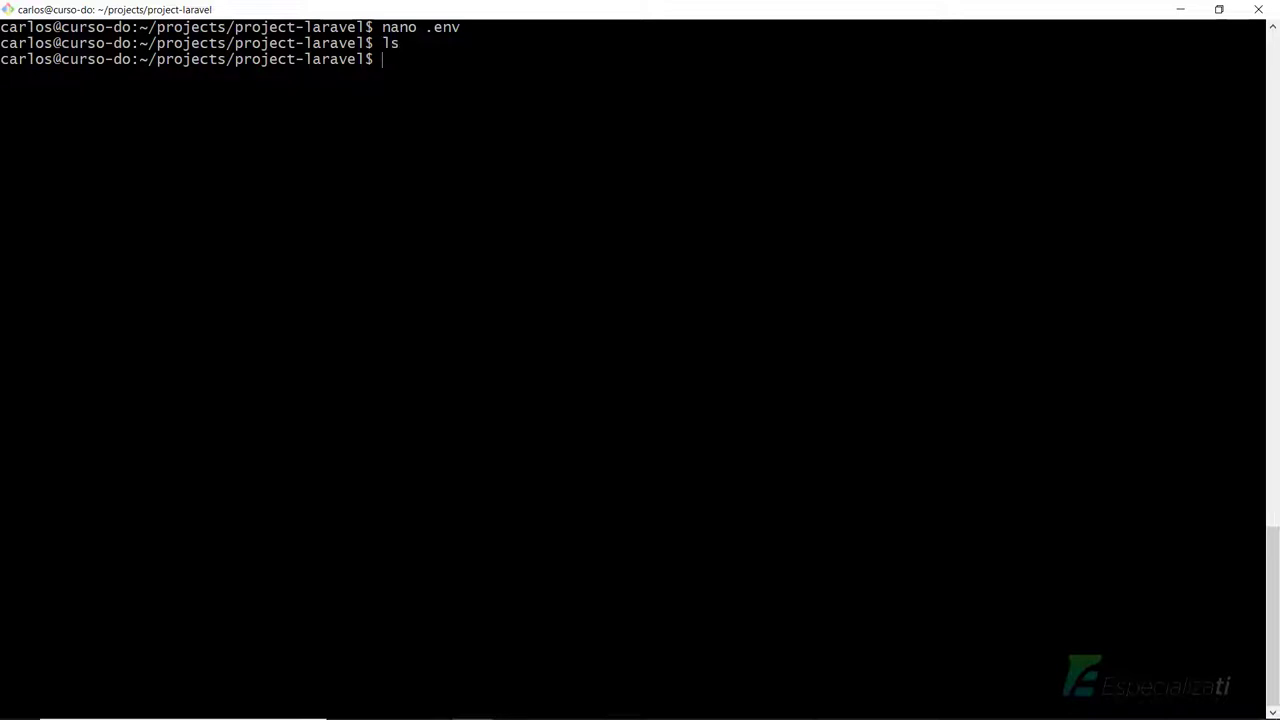
{"action": "key", "text": "ctrl+l"}
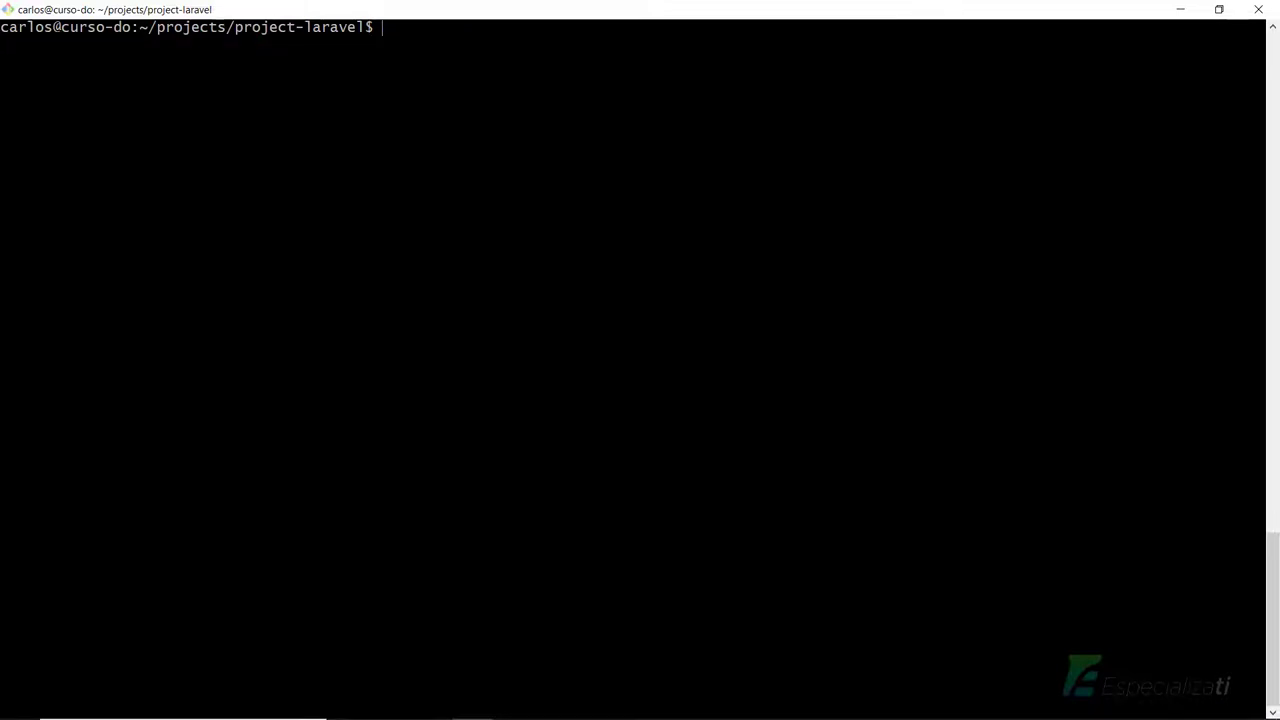
Change the working directory from project-laravel to the sibling project folder curso-do and clear the terminal
{"action": "type", "text": "cd .."}
{"action": "key", "text": "Return"}
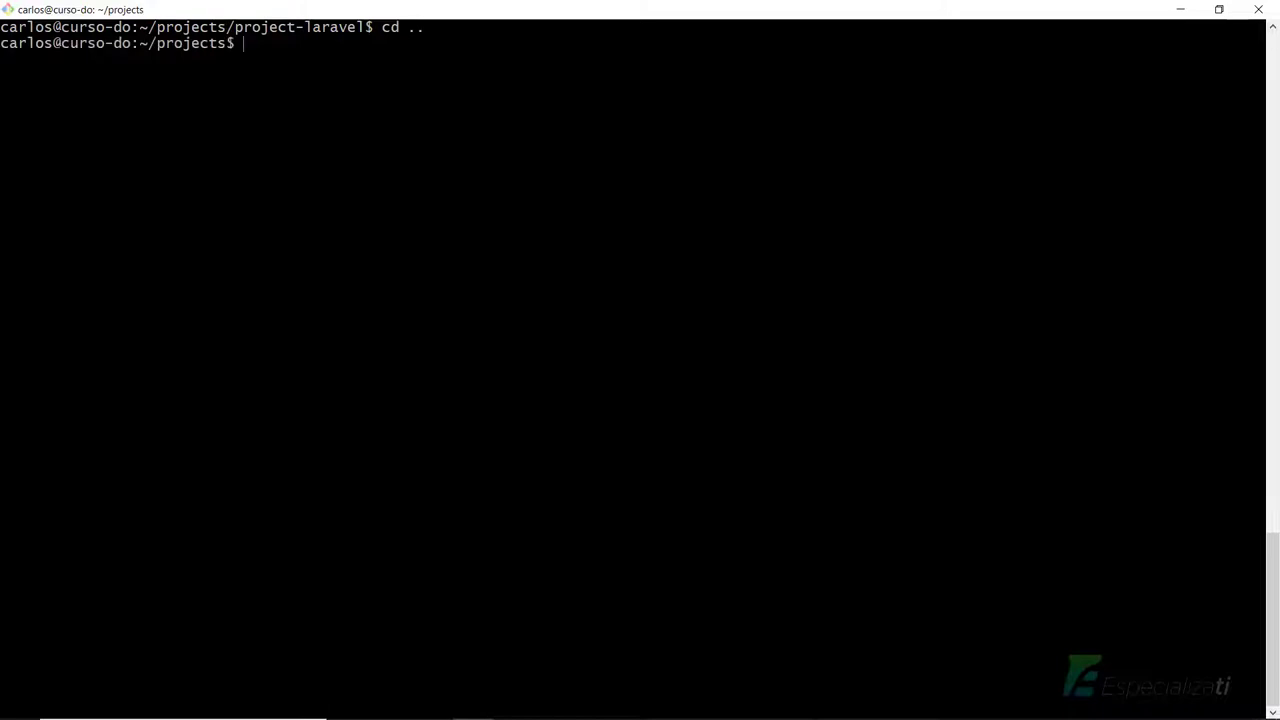
{"action": "type", "text": "cd cu"}
{"action": "key", "text": "Tab"}
{"action": "key", "text": "Return"}
{"action": "key", "text": "ctrl+l"}
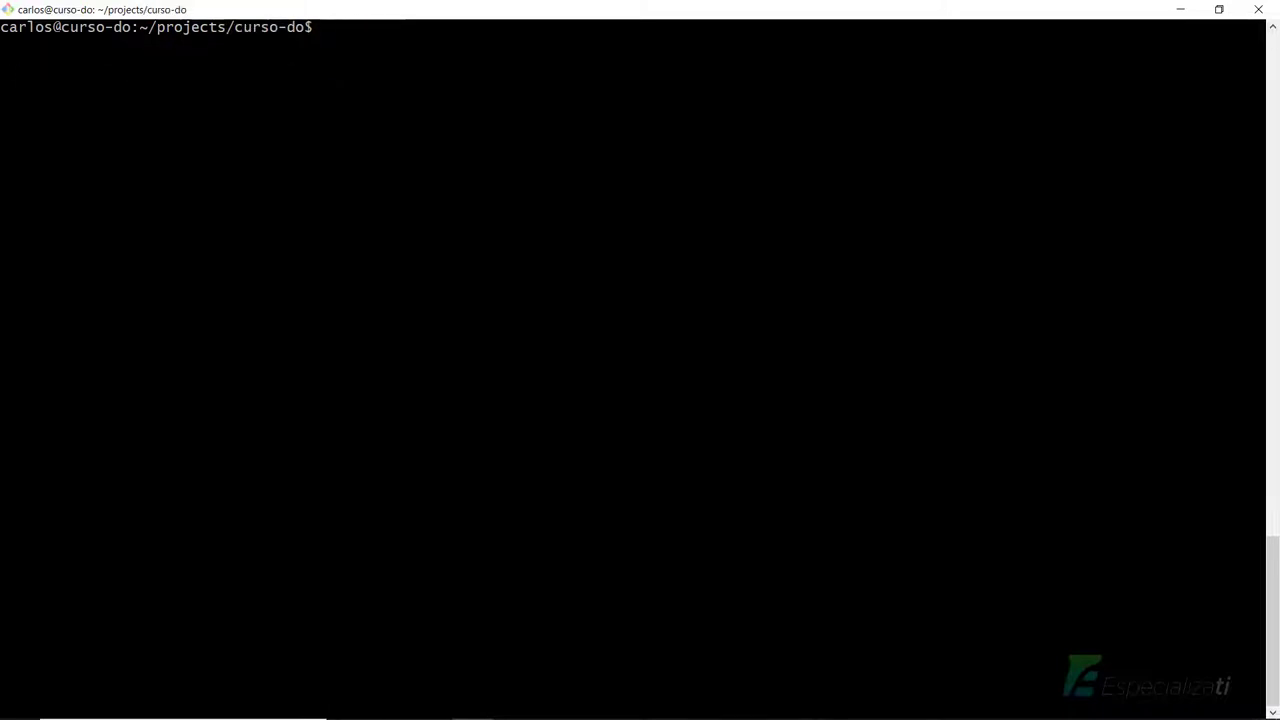
Open the project's .env file in nano and replace the DB_HOST value with the copied cluster host address
{"action": "type", "text": "nano .env"}
{"action": "key", "text": "Return"}
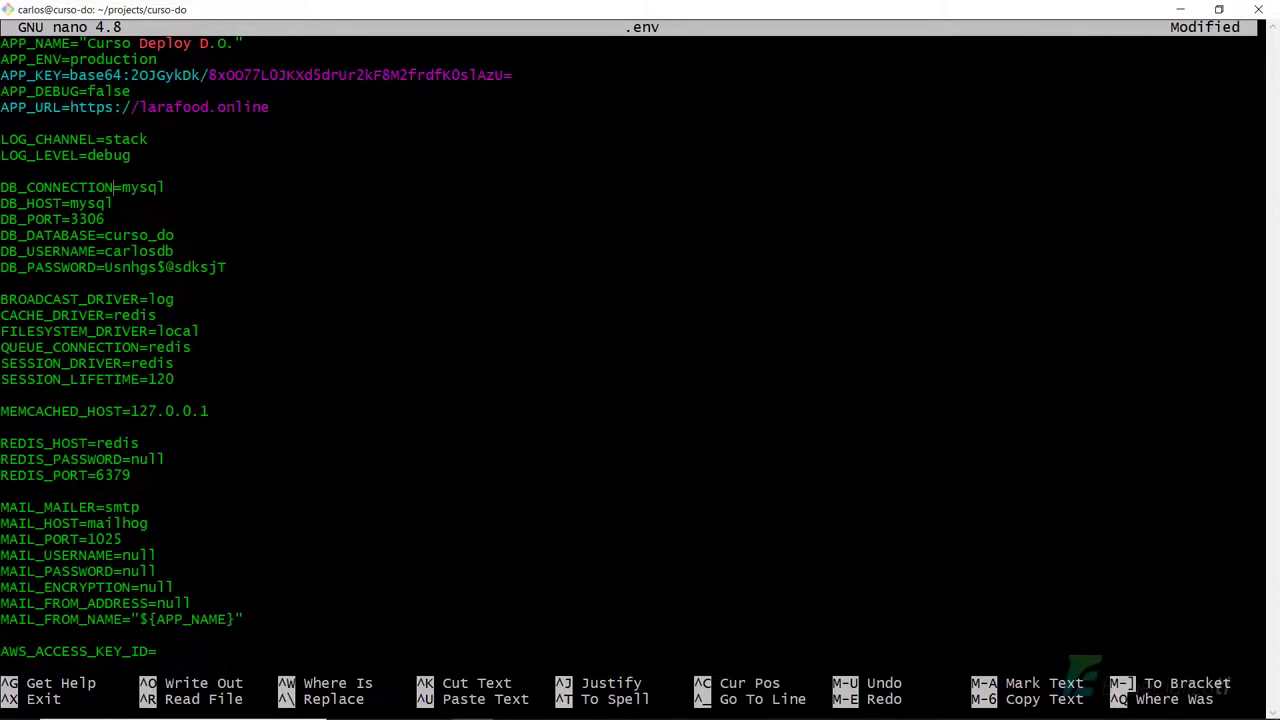
{"action": "key", "text": "BackSpace"}
{"action": "key", "text": "BackSpace"}
{"action": "key", "text": "BackSpace"}
{"action": "key", "text": "BackSpace"}
{"action": "key", "text": "BackSpace"}
{"action": "key", "text": "ctrl+v"}
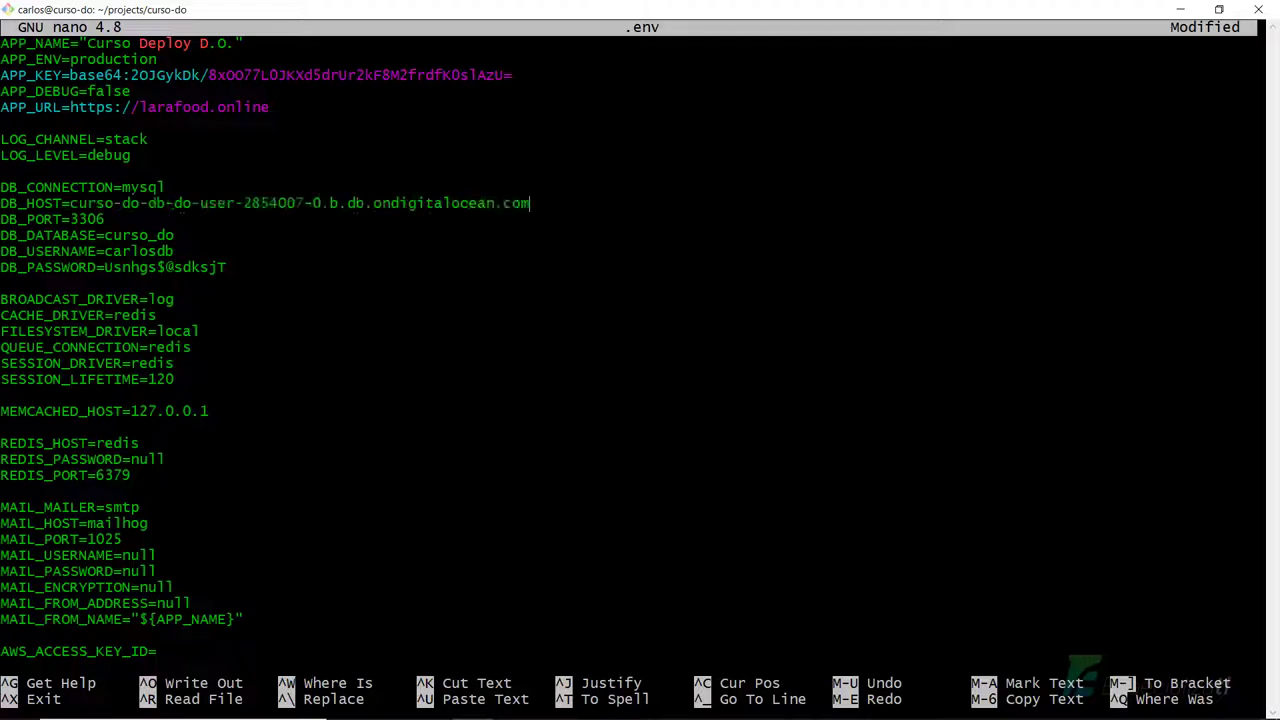
Copy the port from the cluster's connection details and set DB_PORT to 25060 in the .env file
{"action": "left_click", "coordinate": [105, 219]}
{"action": "key", "text": "alt+Tab"}
{"action": "double_click", "coordinate": [834, 454]}
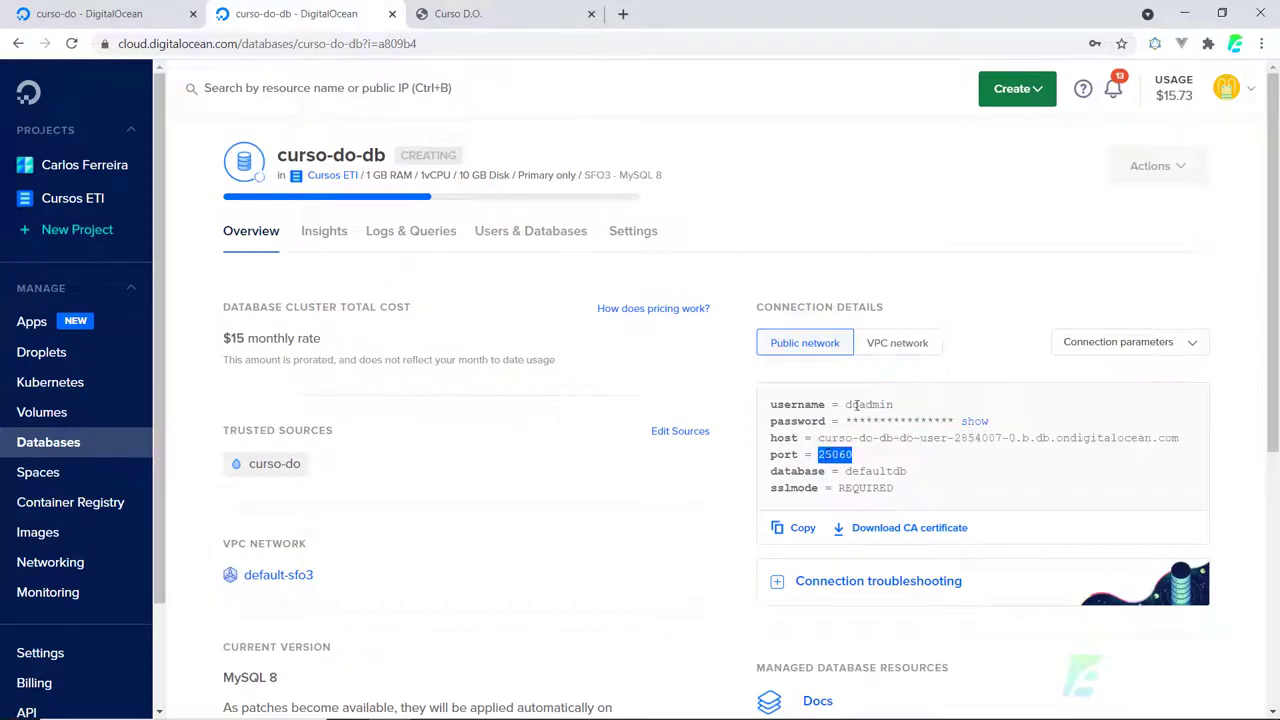
{"action": "key", "text": "alt+Tab"}
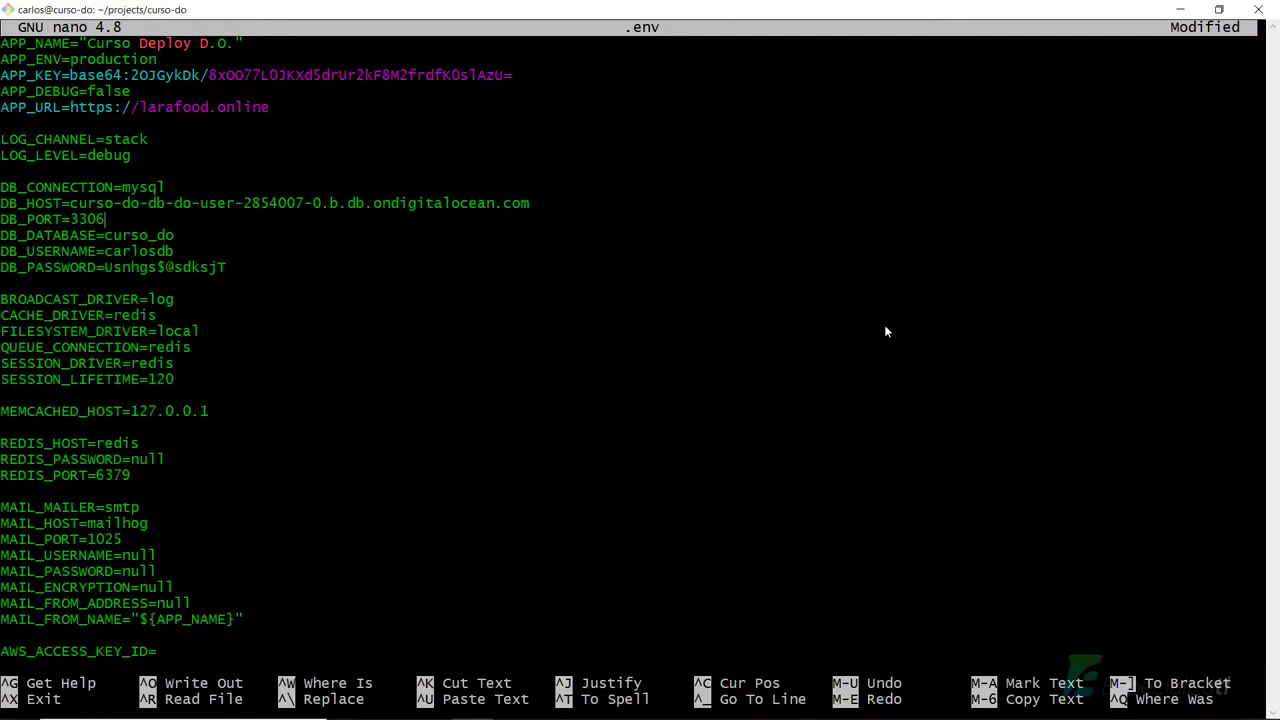
{"action": "key", "text": "BackSpace"}
{"action": "key", "text": "BackSpace"}
{"action": "key", "text": "BackSpace"}
{"action": "key", "text": "BackSpace"}
{"action": "key", "text": "ctrl+v"}
Compare the cluster's default database name and admin username with the DB_DATABASE and DB_USERNAME entries in the .env file
{"action": "key", "text": "alt+Tab"}
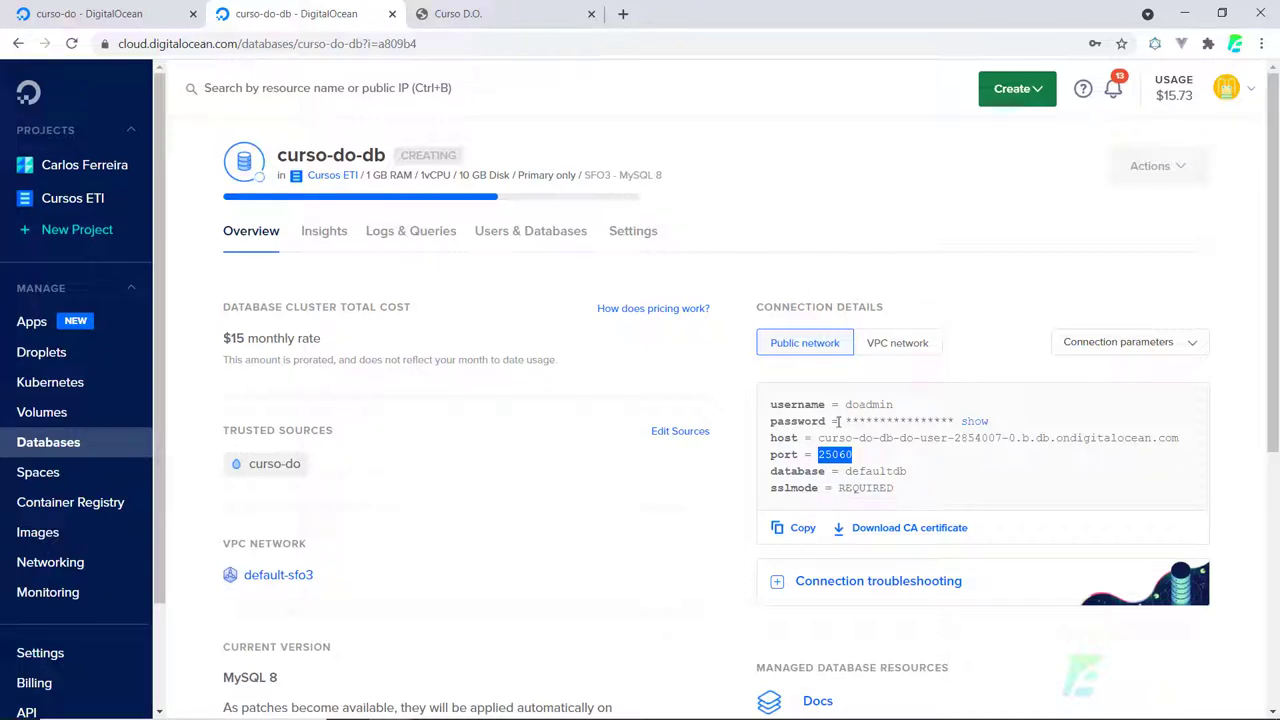
{"action": "left_click", "coordinate": [860, 412]}
{"action": "double_click", "coordinate": [856, 474]}
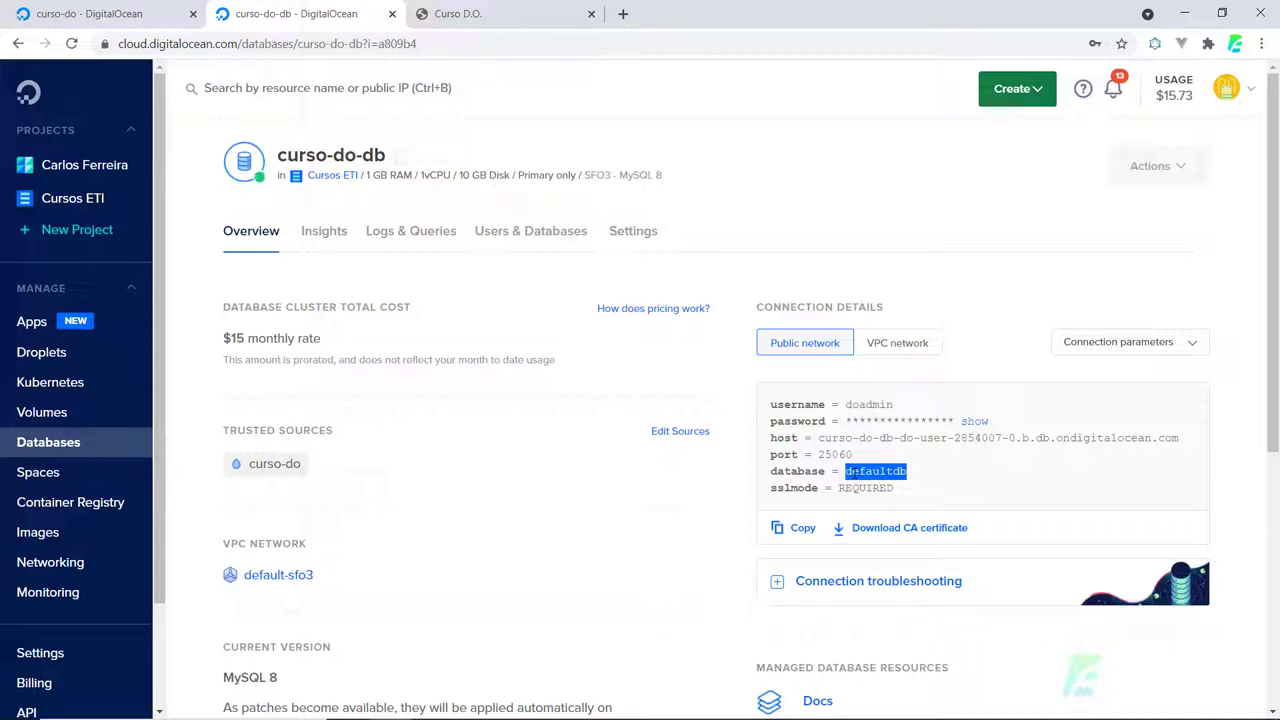
{"action": "key", "text": "alt+Tab"}
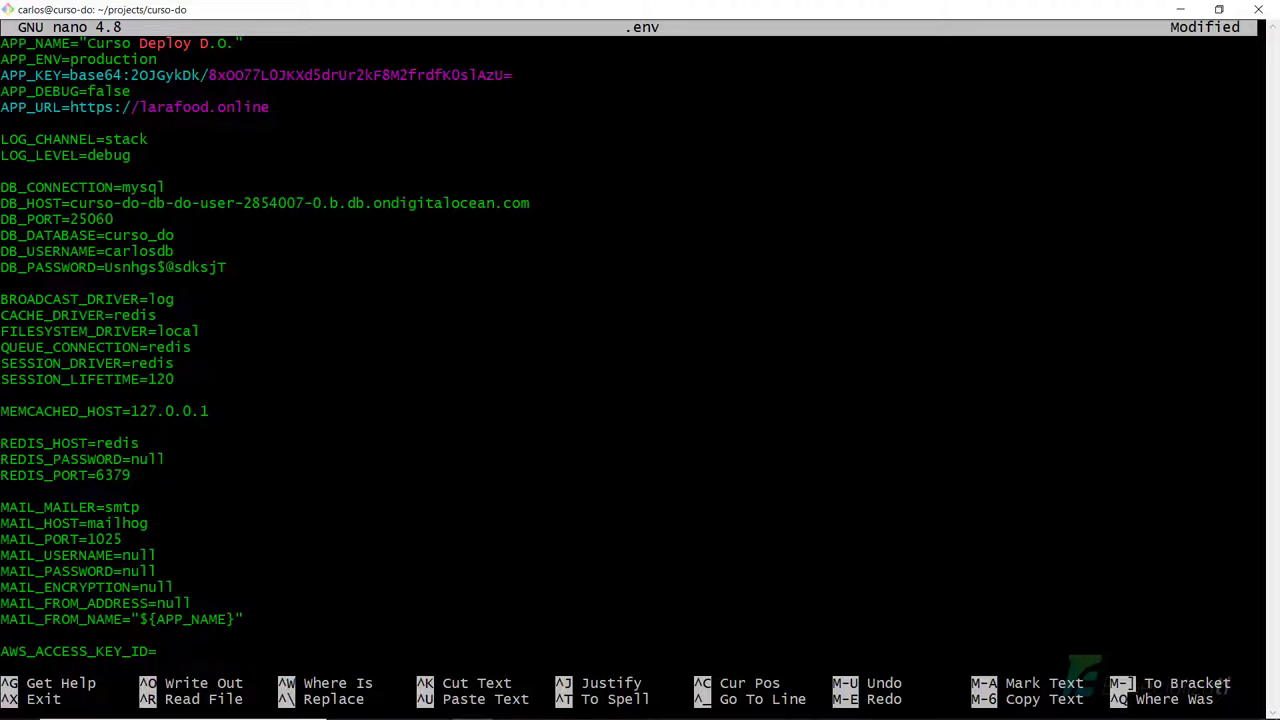
{"action": "key", "text": "alt+Tab"}
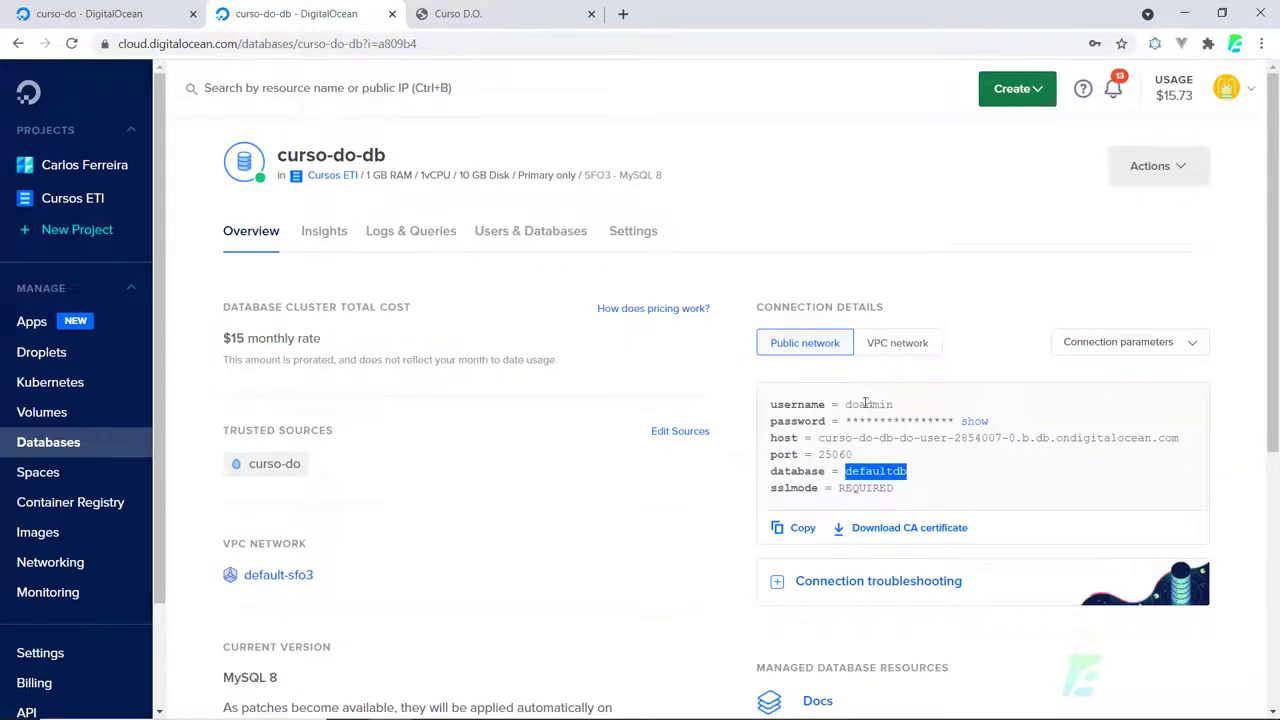
{"action": "left_click", "coordinate": [864, 404]}
{"action": "double_click", "coordinate": [864, 405]}
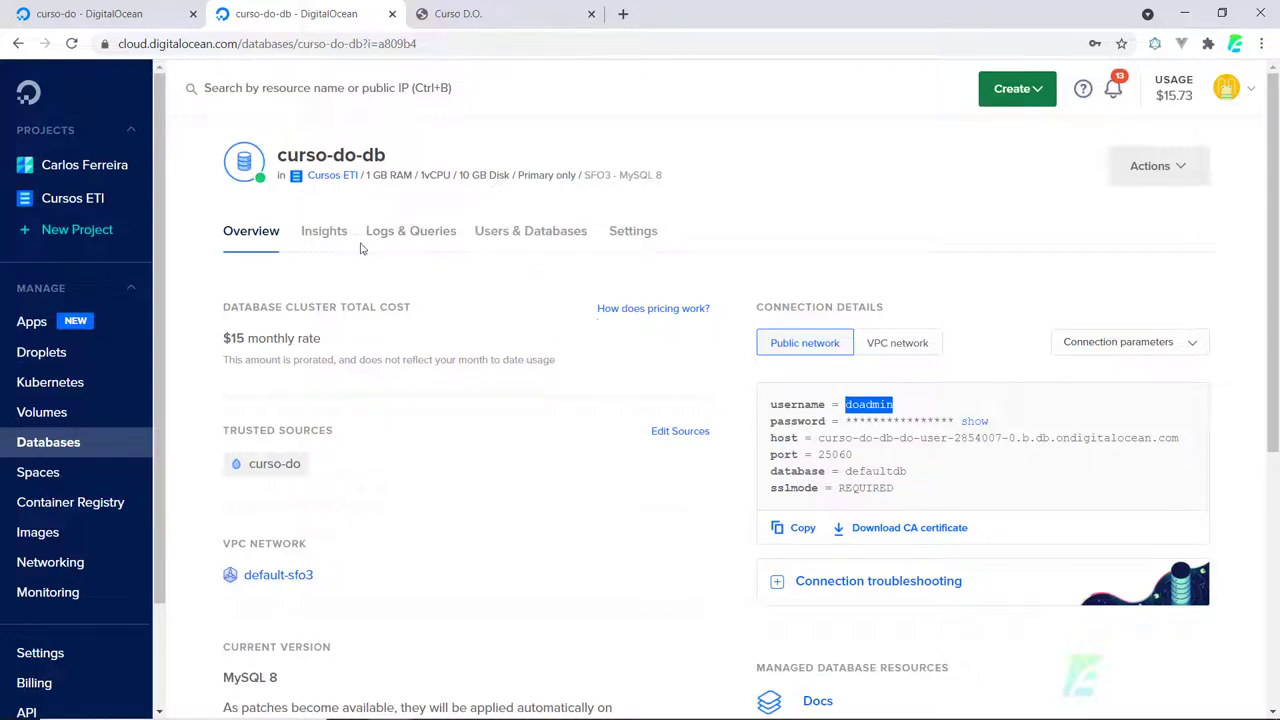
Open the cluster's user and database management and examine where new users and databases can be added
{"action": "left_click", "coordinate": [519, 234]}
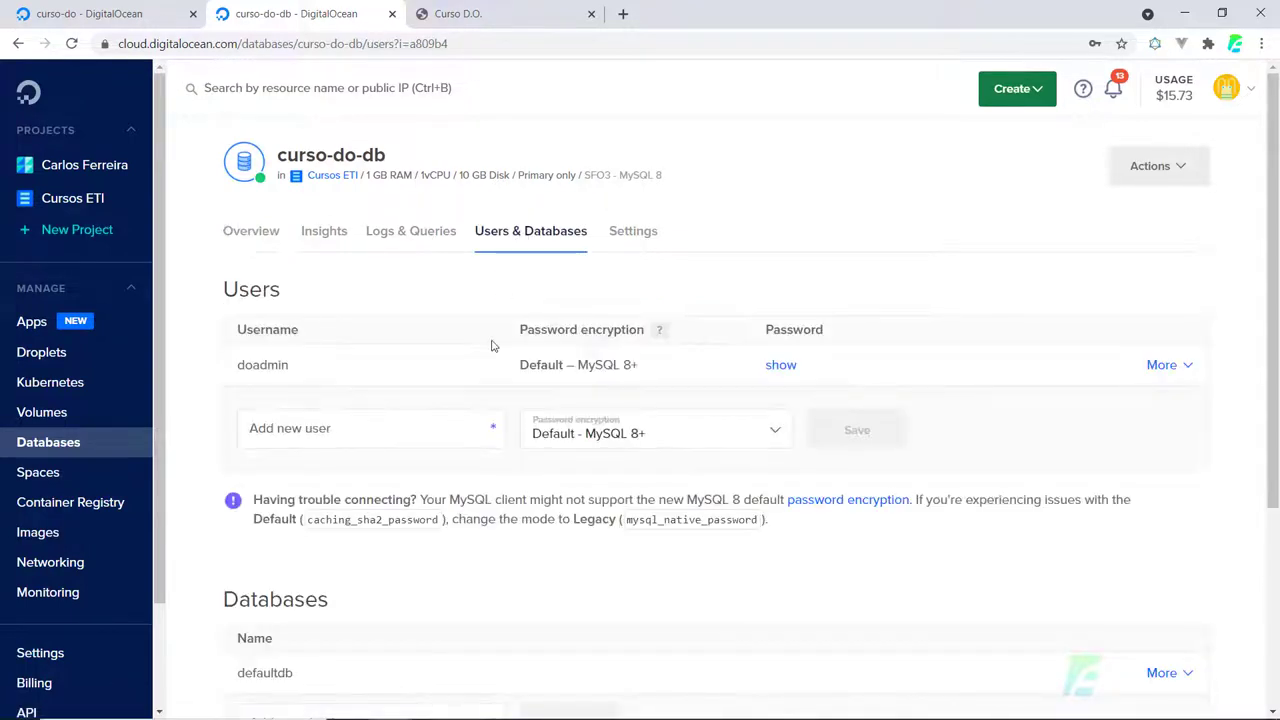
{"action": "scroll", "coordinate": [266, 363], "scroll_direction": "down", "scroll_amount": 3}
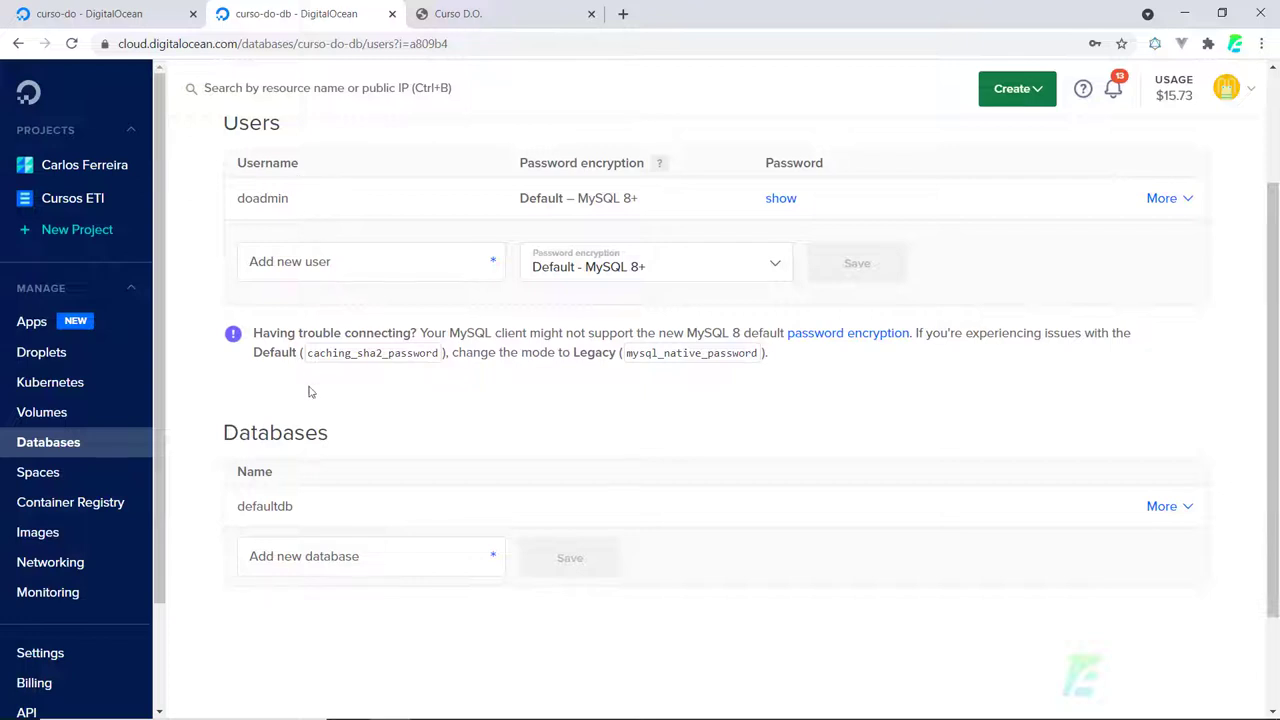
{"action": "scroll", "coordinate": [305, 420], "scroll_direction": "down", "scroll_amount": 2}
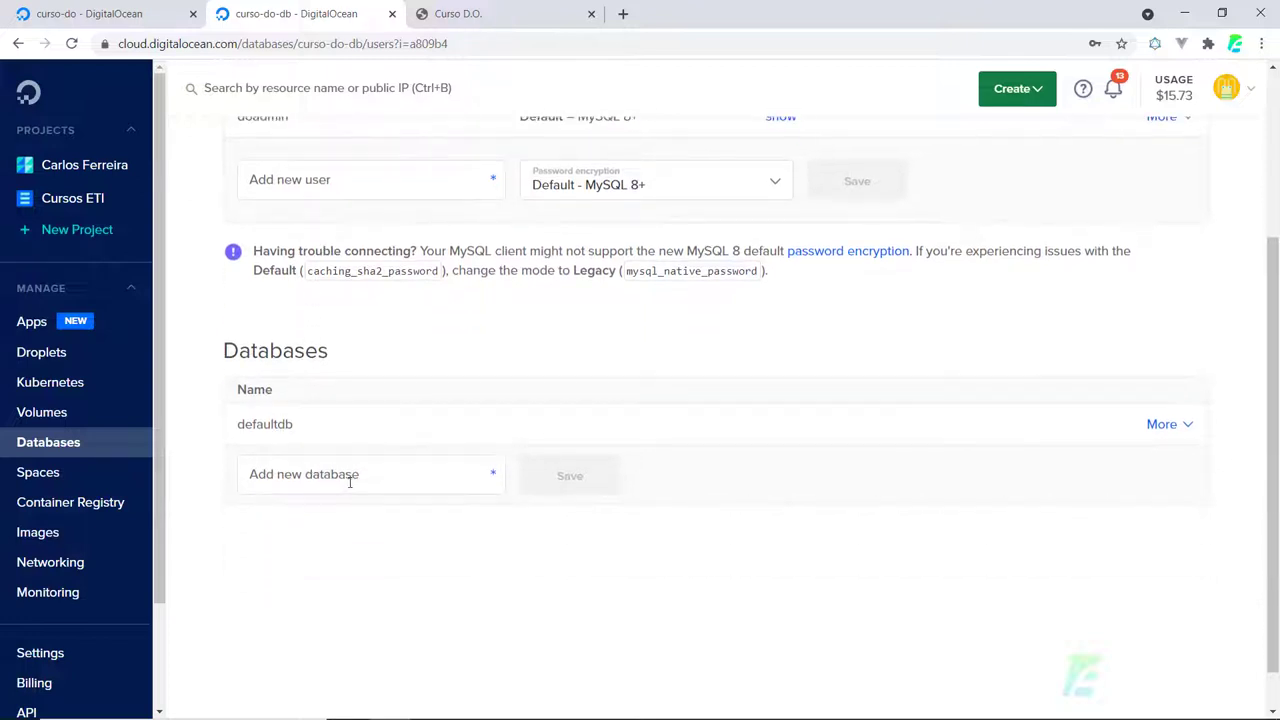
{"action": "scroll", "coordinate": [350, 482], "scroll_direction": "up", "scroll_amount": 3}
Copy the DB_USERNAME value from the .env file and enter it as the cluster's new user name
{"action": "left_click", "coordinate": [303, 345]}
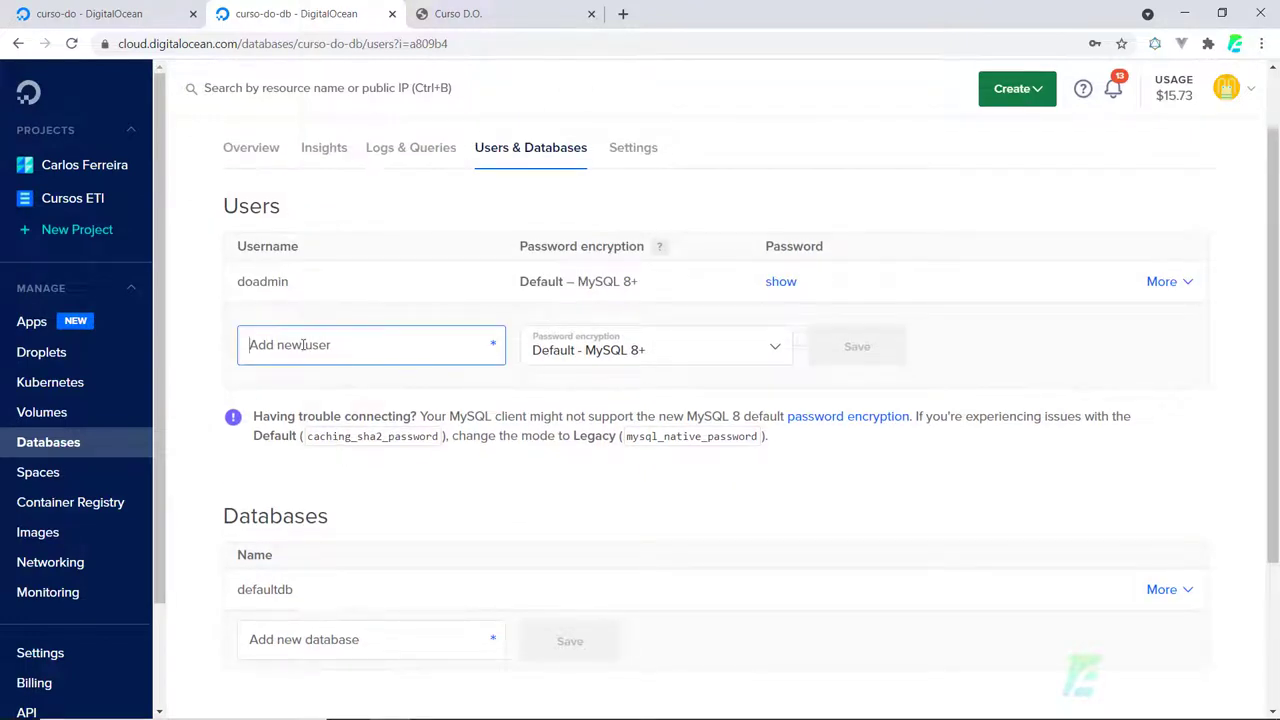
{"action": "key", "text": "alt+Tab"}
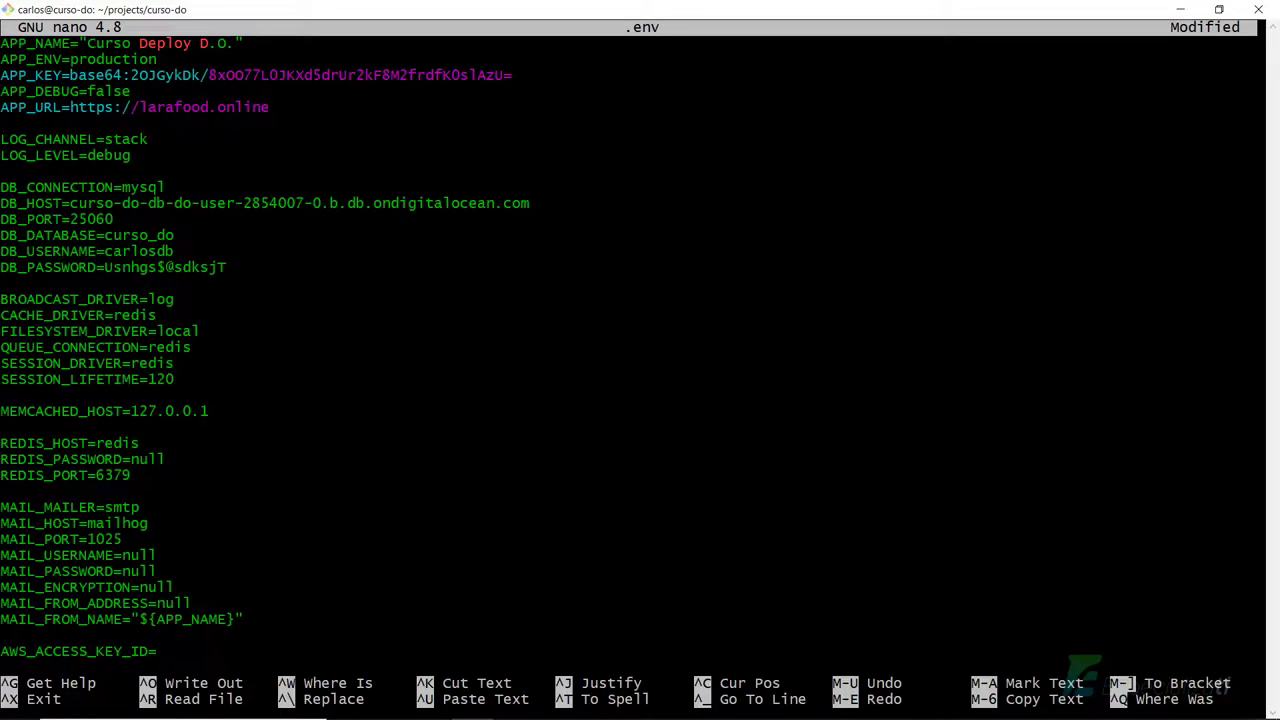
{"action": "left_click_drag", "start_coordinate": [106, 251], "coordinate": [174, 251]}
{"action": "right_click", "coordinate": [166, 252]}
{"action": "left_click", "coordinate": [205, 283]}
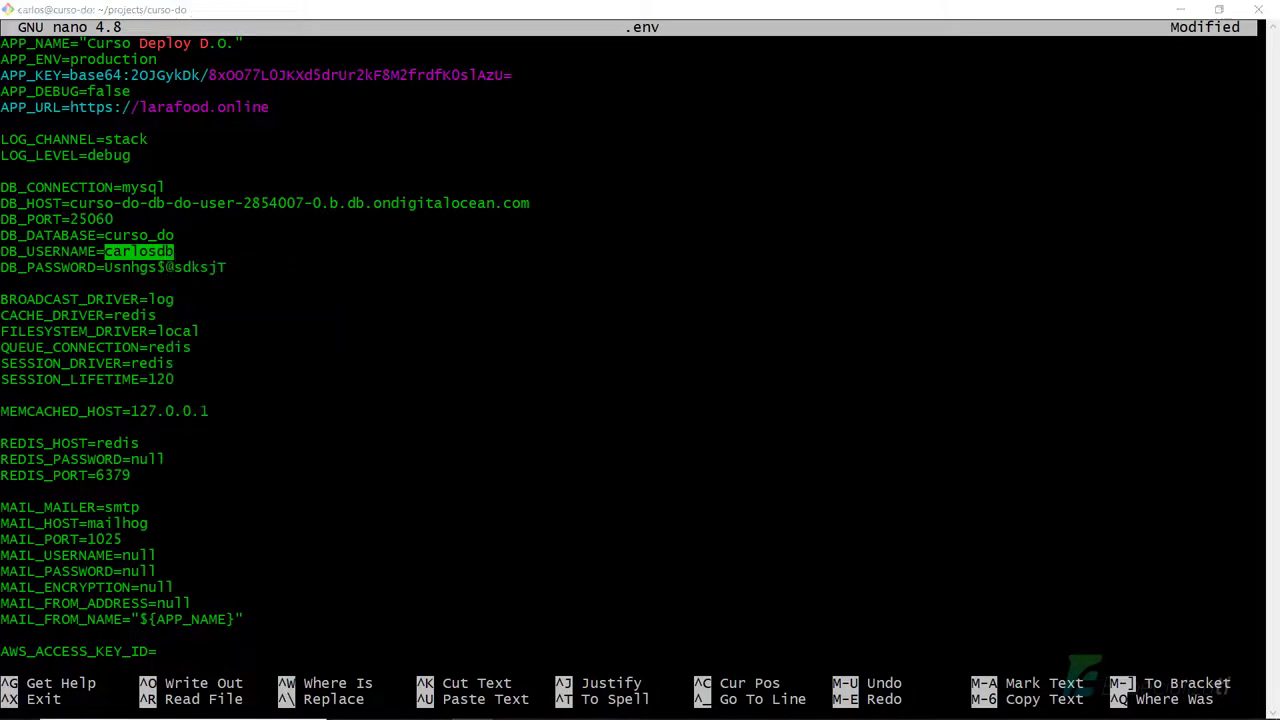
{"action": "key", "text": "alt+Tab"}
{"action": "key", "text": "ctrl+v"}
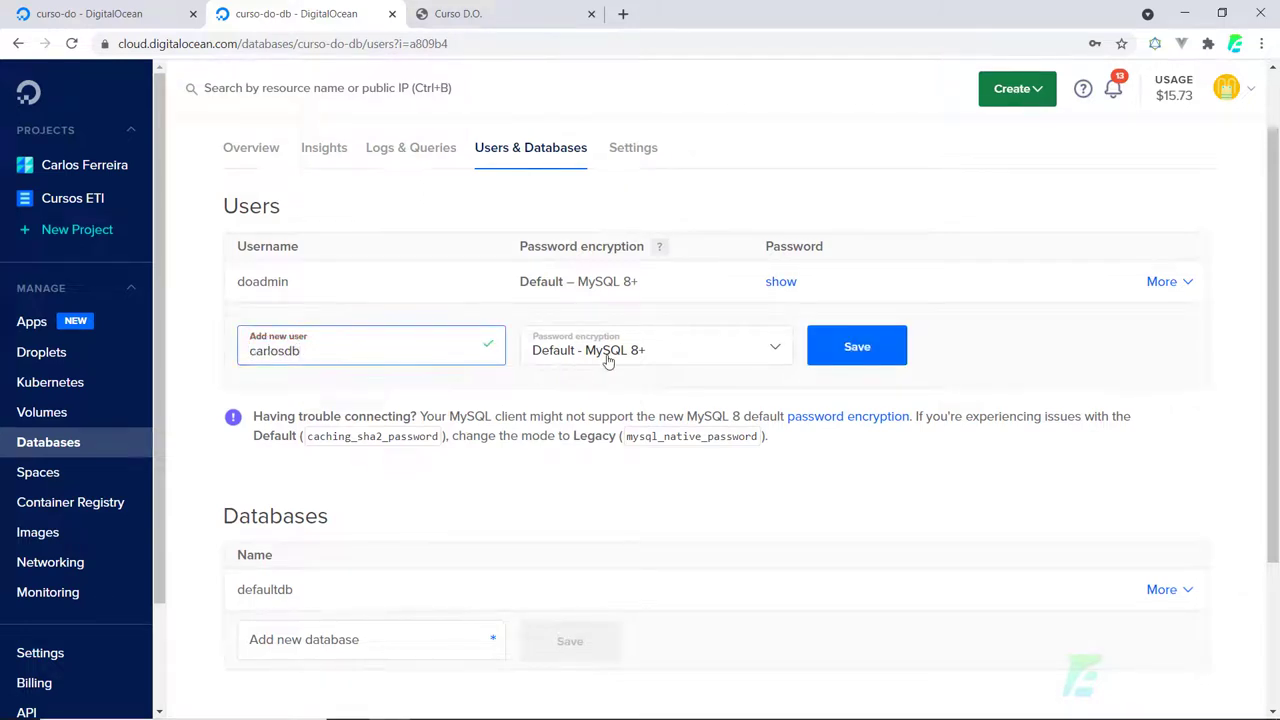
Create the new user with Default - MySQL 8+ password encryption and copy its generated password
{"action": "left_click", "coordinate": [608, 361]}
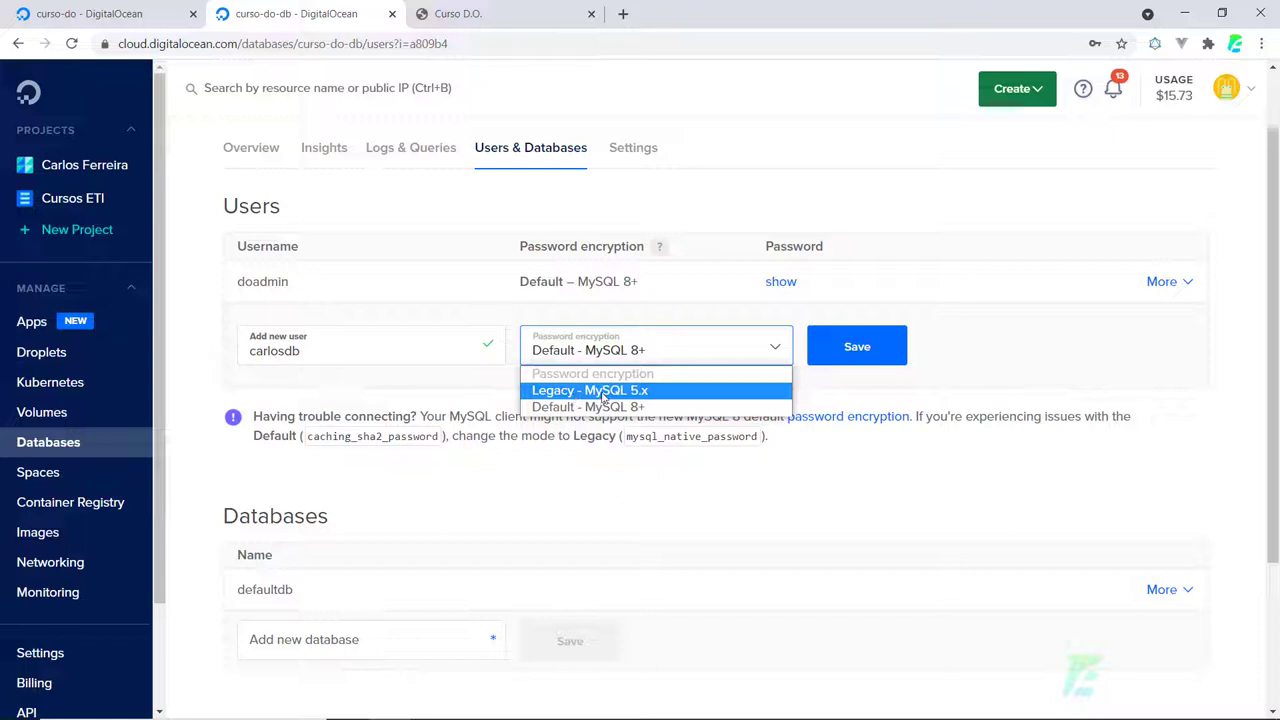
{"action": "left_click", "coordinate": [644, 392]}
{"action": "left_click", "coordinate": [628, 362]}
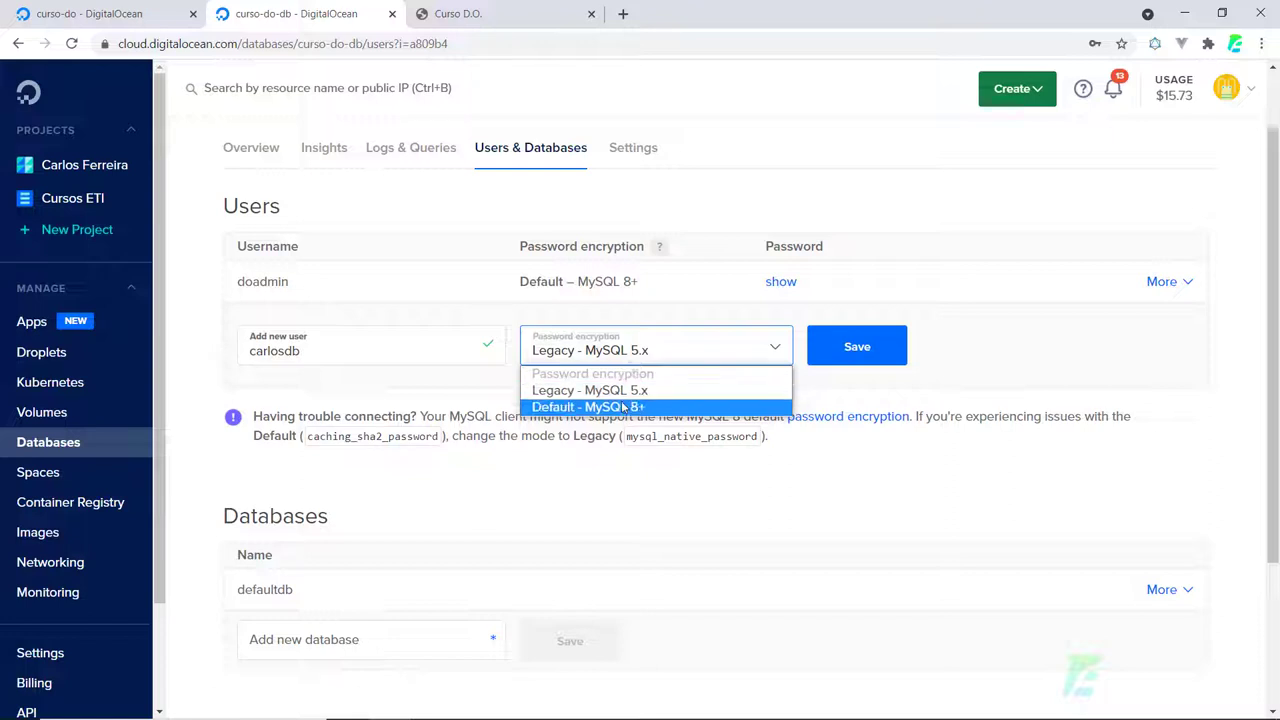
{"action": "left_click", "coordinate": [624, 408]}
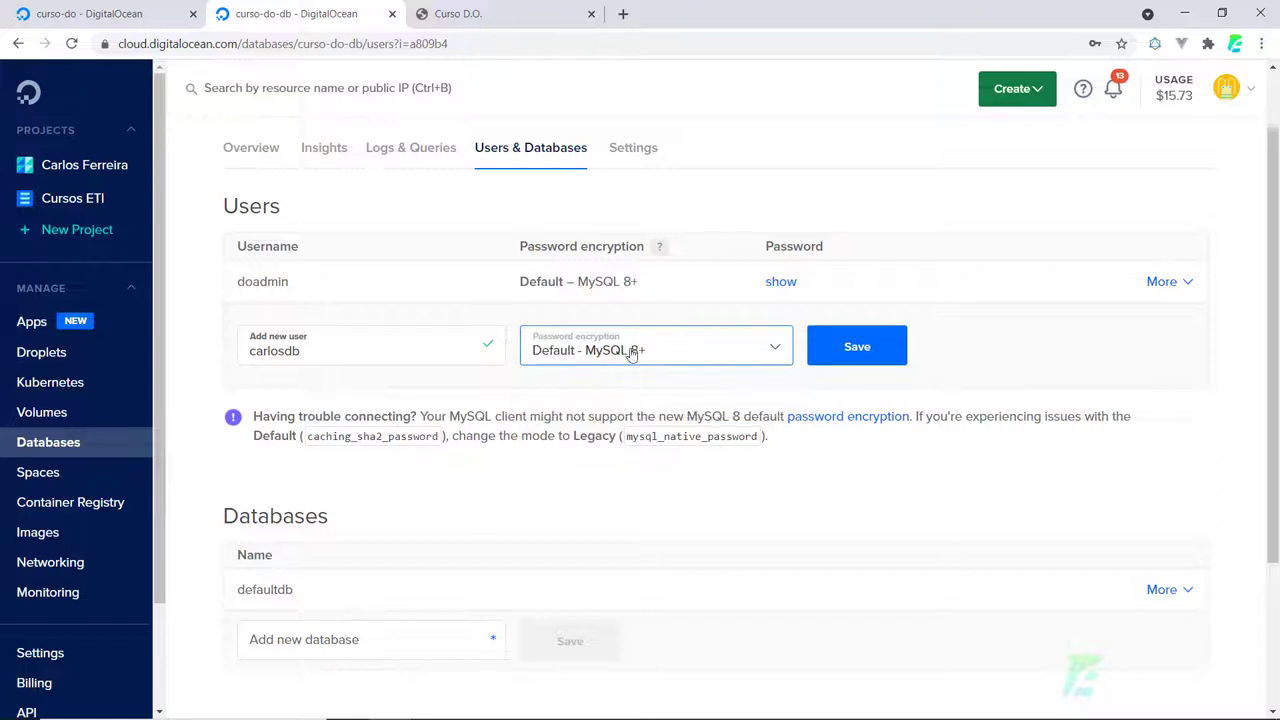
{"action": "left_click", "coordinate": [836, 348]}
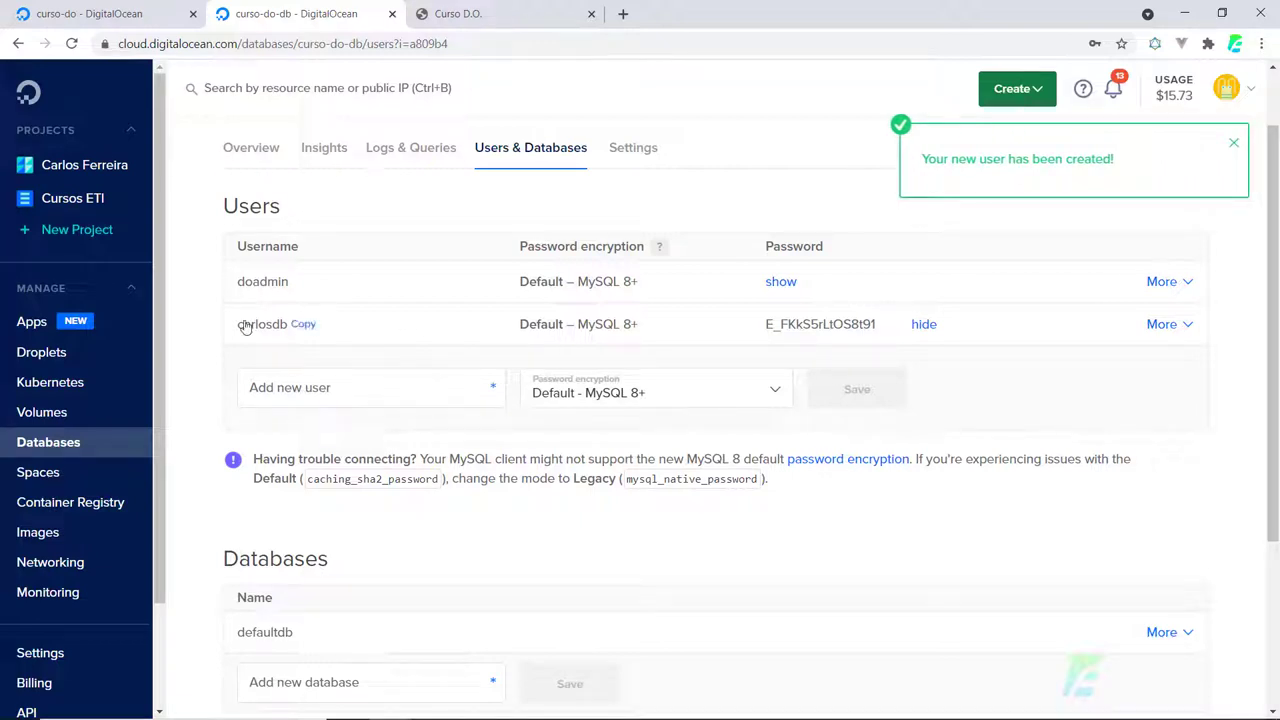
{"action": "left_click", "coordinate": [1164, 324]}
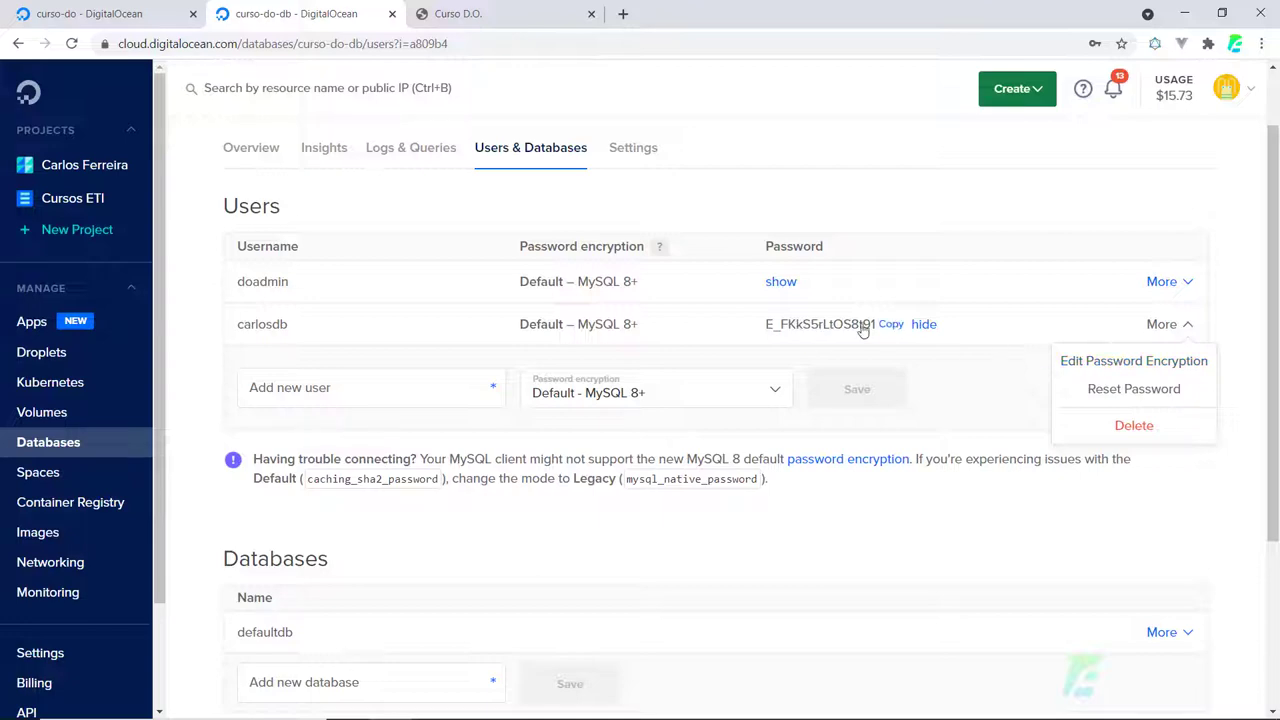
{"action": "left_click", "coordinate": [889, 326]}
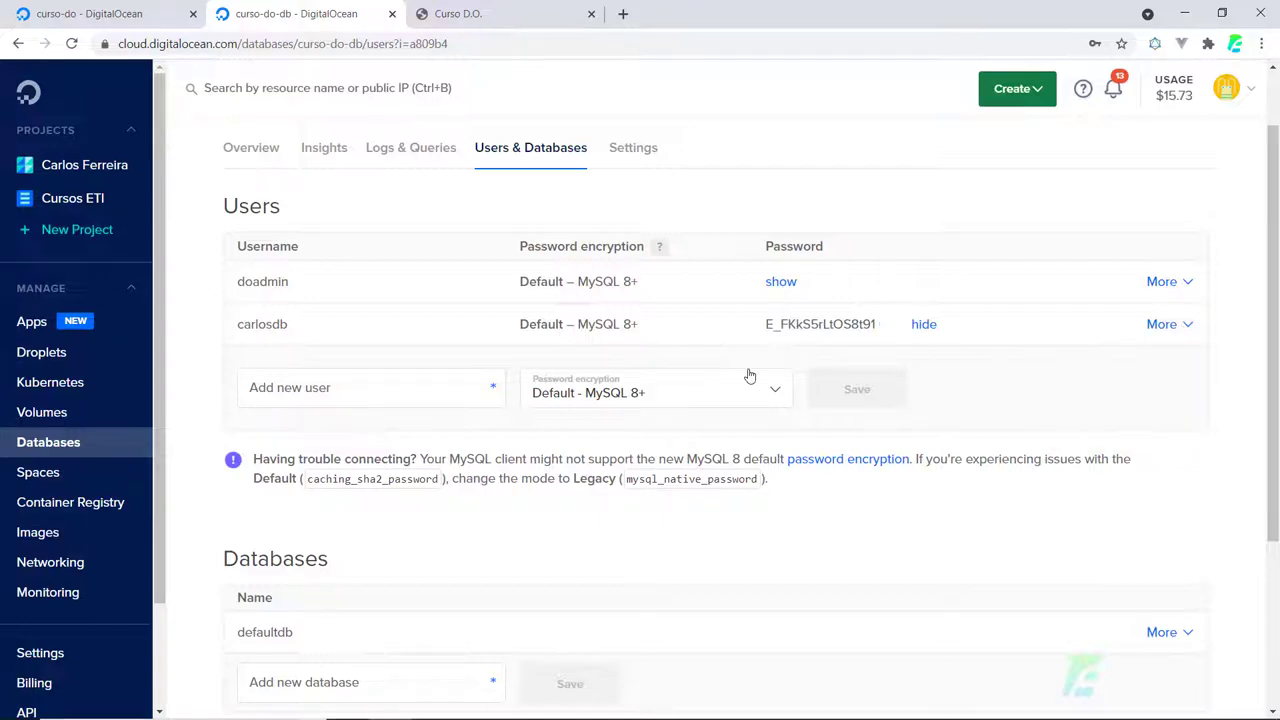
Replace the DB_PASSWORD value in the .env file with the new database user's copied password
{"action": "key", "text": "alt+Tab"}
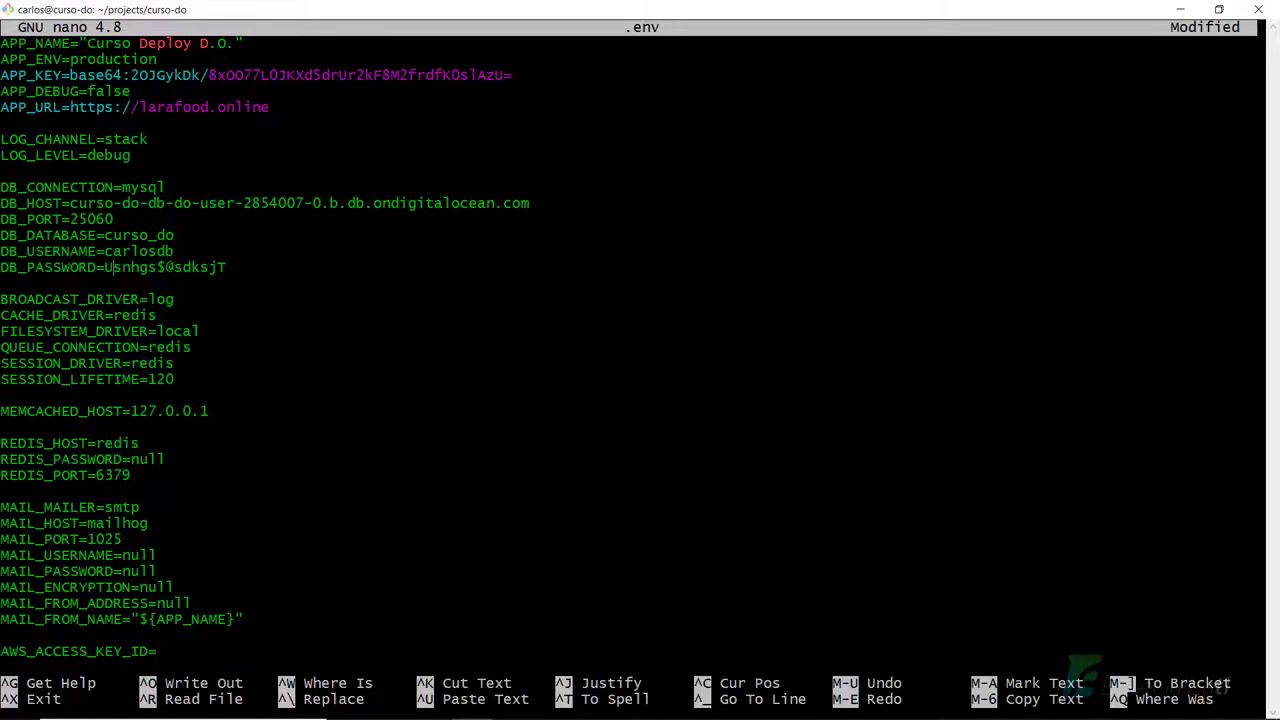
{"action": "key", "text": "BackSpace"}
{"action": "key", "text": "BackSpace"}
{"action": "key", "text": "BackSpace"}
{"action": "key", "text": "BackSpace"}
{"action": "key", "text": "BackSpace"}
{"action": "key", "text": "BackSpace"}
{"action": "key", "text": "BackSpace"}
{"action": "key", "text": "BackSpace"}
{"action": "key", "text": "BackSpace"}
{"action": "key", "text": "BackSpace"}
{"action": "key", "text": "BackSpace"}
{"action": "key", "text": "BackSpace"}
{"action": "key", "text": "BackSpace"}
{"action": "key", "text": "BackSpace"}
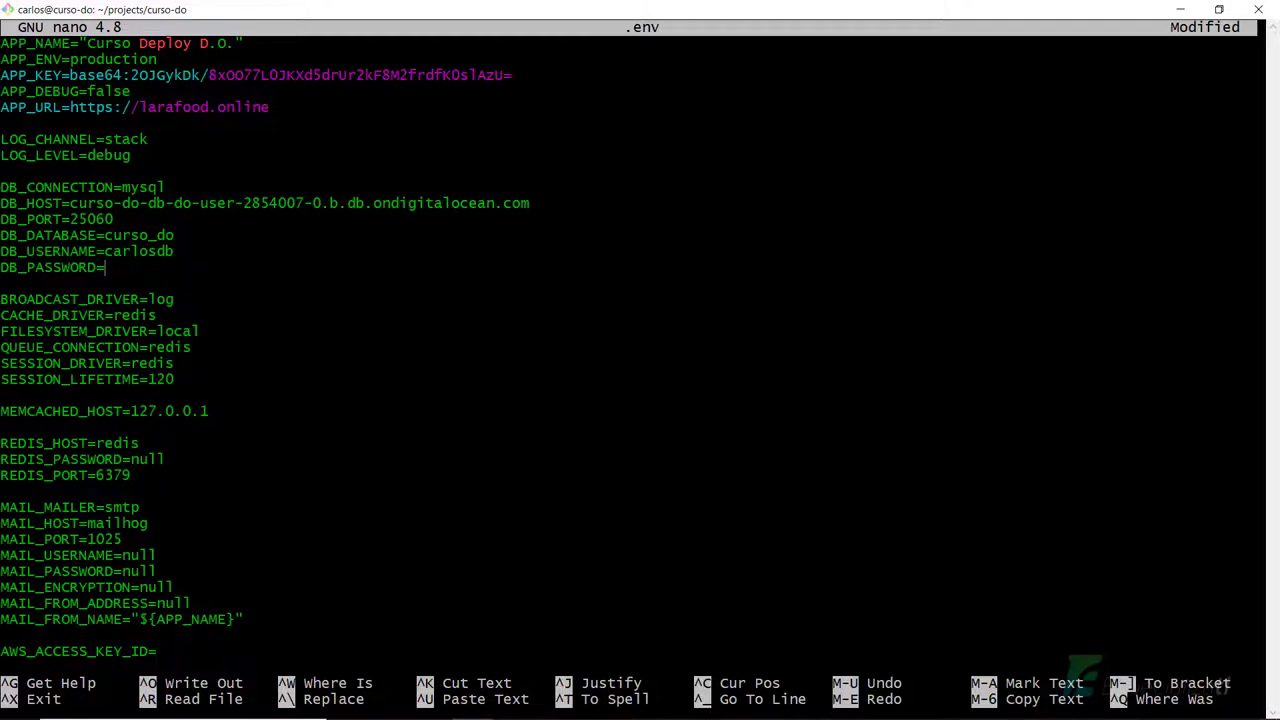
{"action": "key", "text": "ctrl+shift+v"}
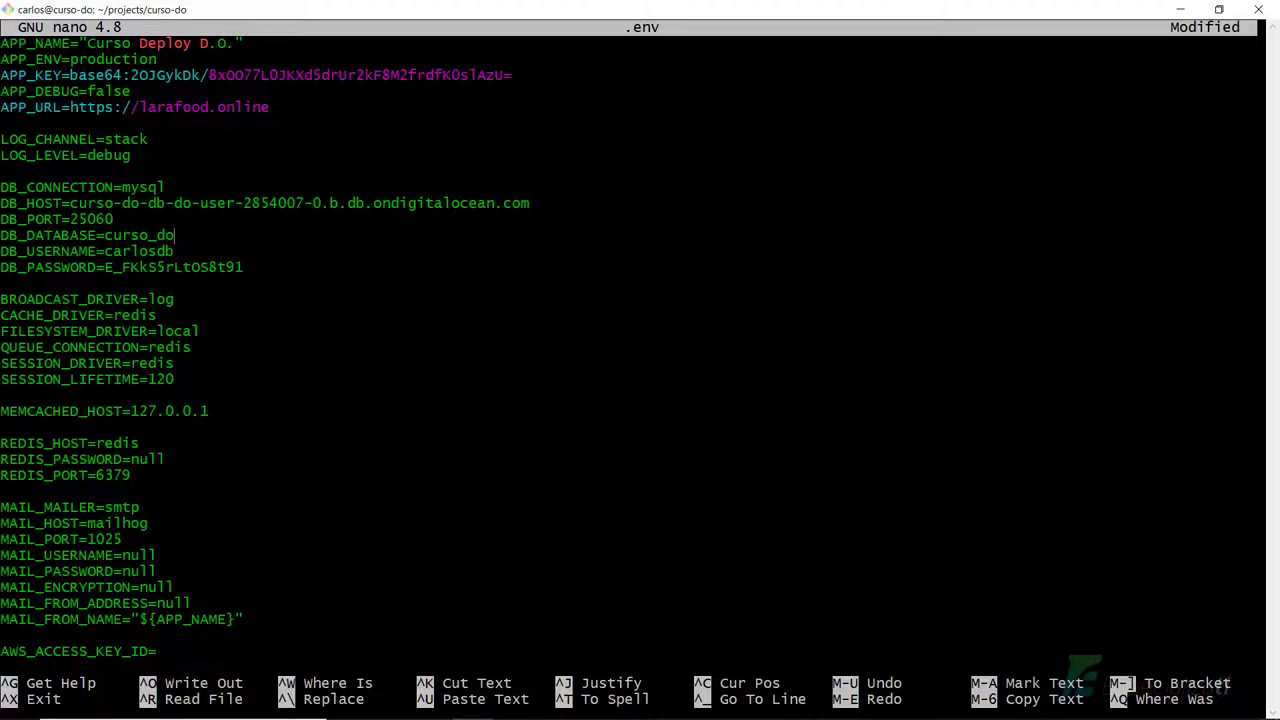
Switch to the DigitalOcean cluster page and create a new database named curso_do, matching the .env file's DB_DATABASE value
{"action": "key", "text": "alt+Tab"}
{"action": "scroll", "coordinate": [374, 451], "scroll_direction": "down", "scroll_amount": 2}
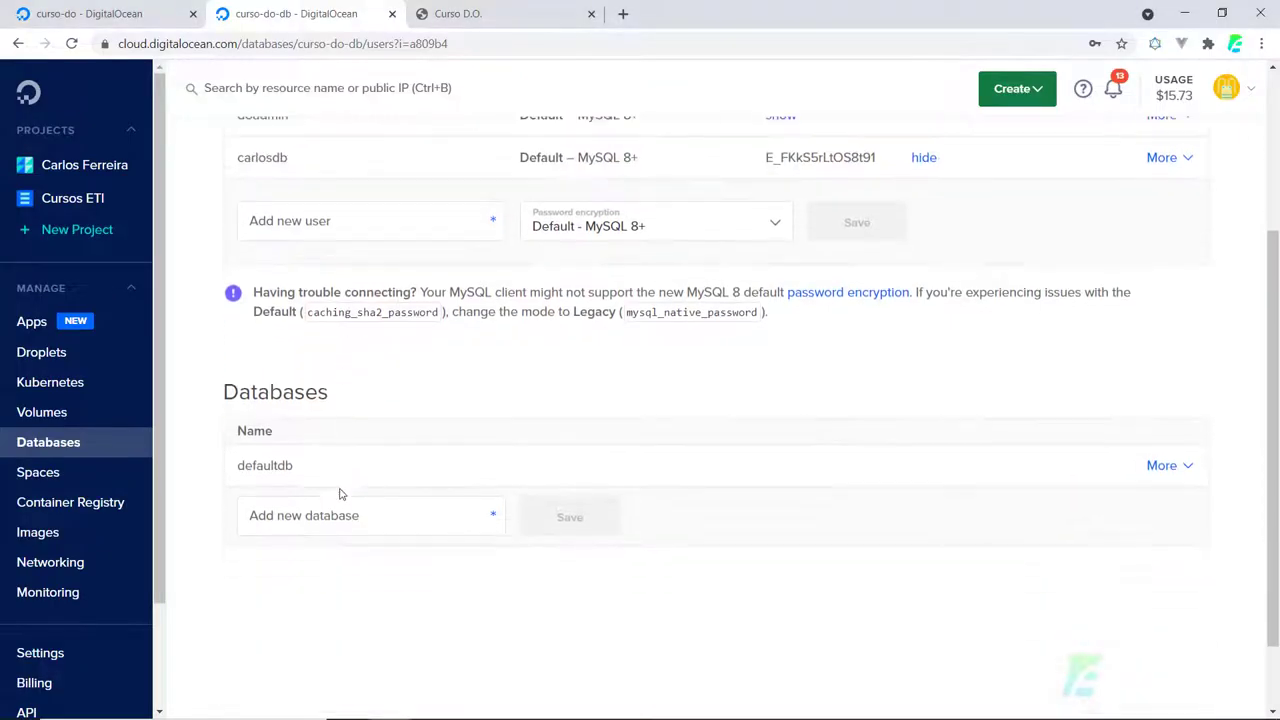
{"action": "left_click", "coordinate": [255, 515]}
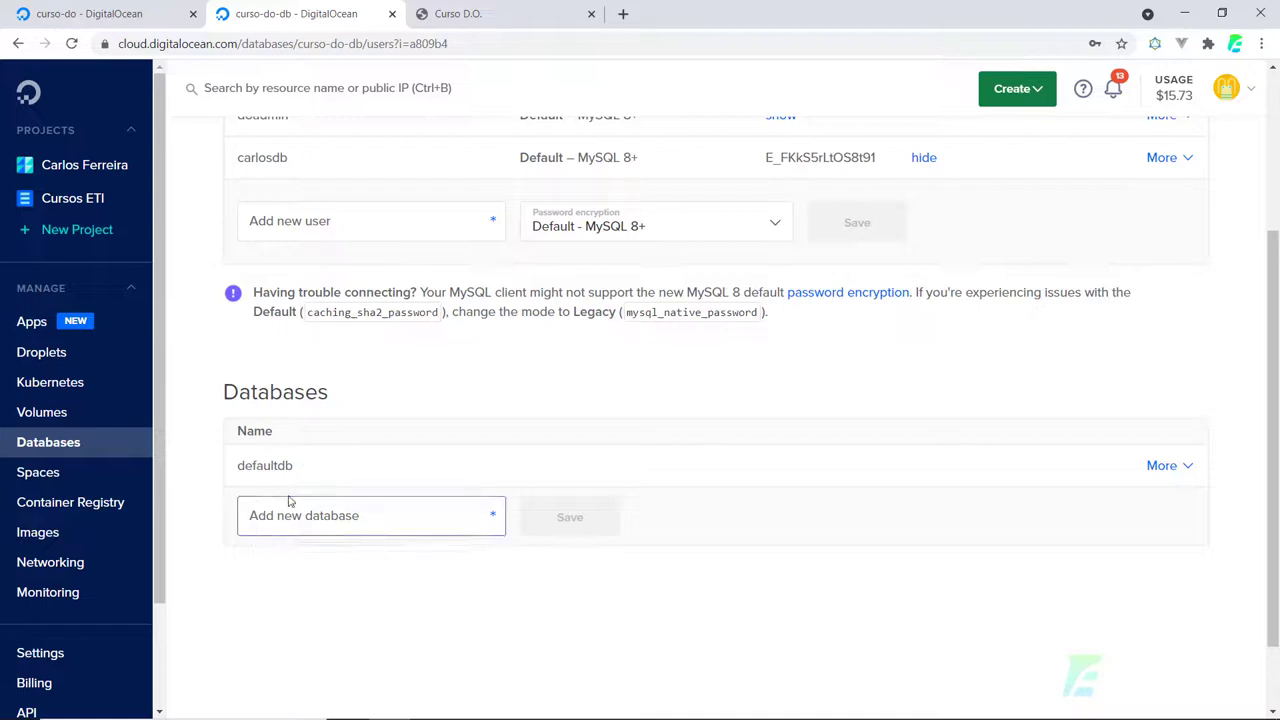
{"action": "type", "text": "curso"}
{"action": "key", "text": "alt+Tab"}
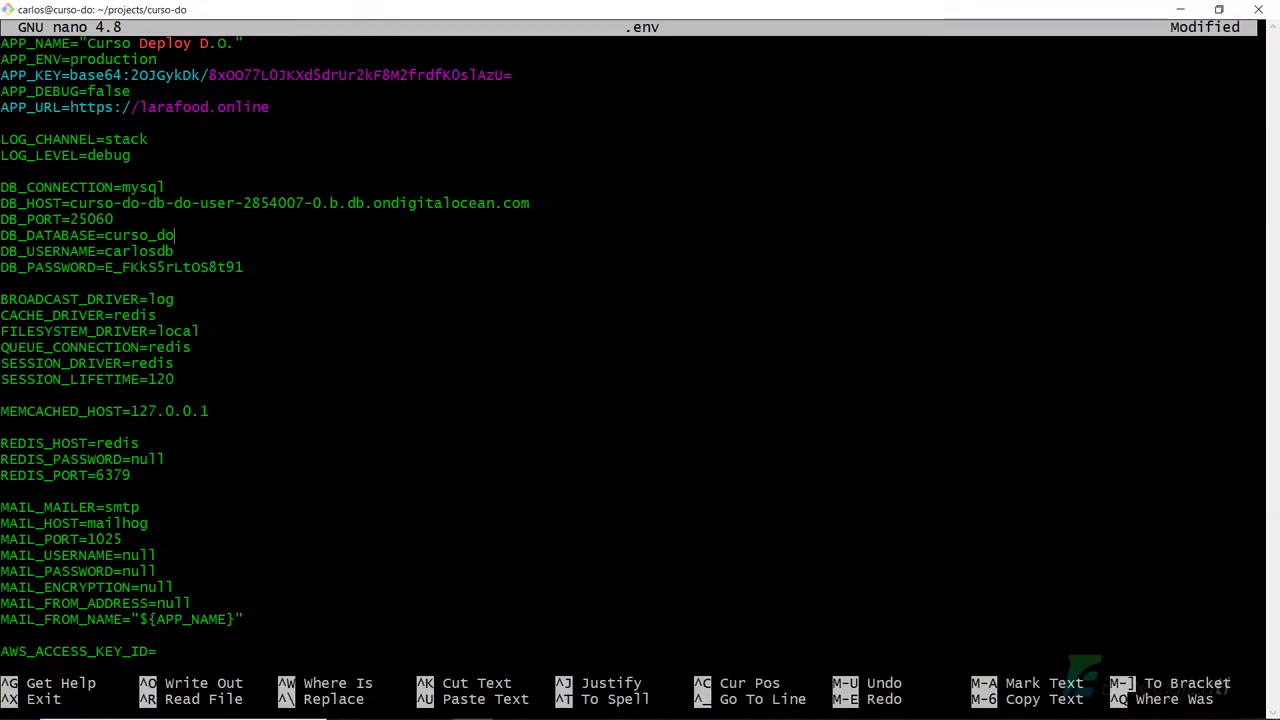
{"action": "key", "text": "alt+Tab"}
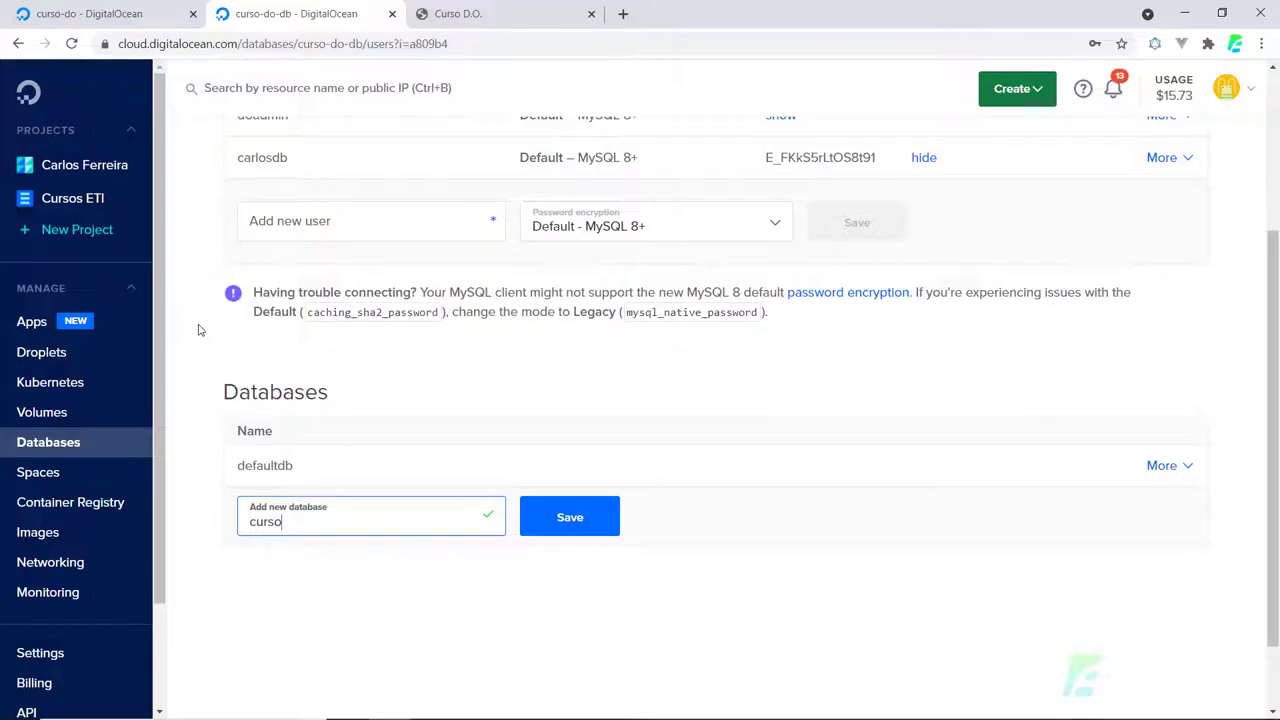
{"action": "type", "text": "_do"}
{"action": "left_click", "coordinate": [565, 518]}
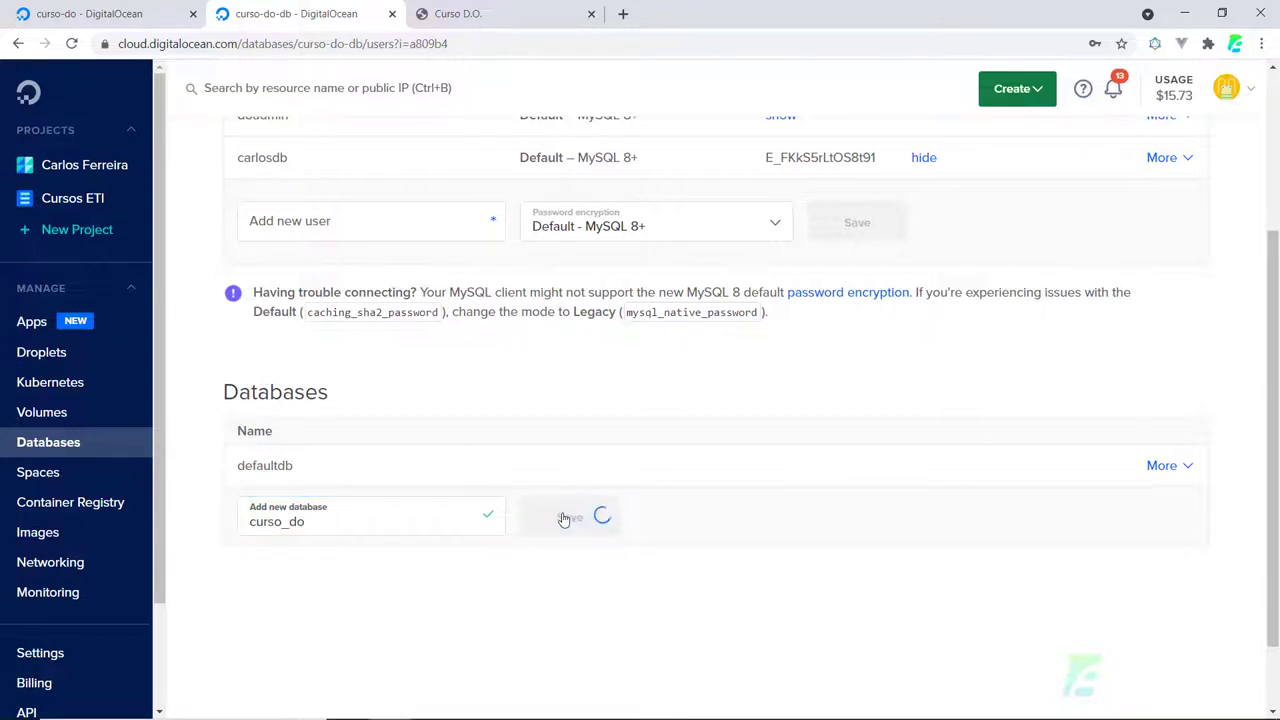
{"action": "mouse_move", "coordinate": [291, 510]}
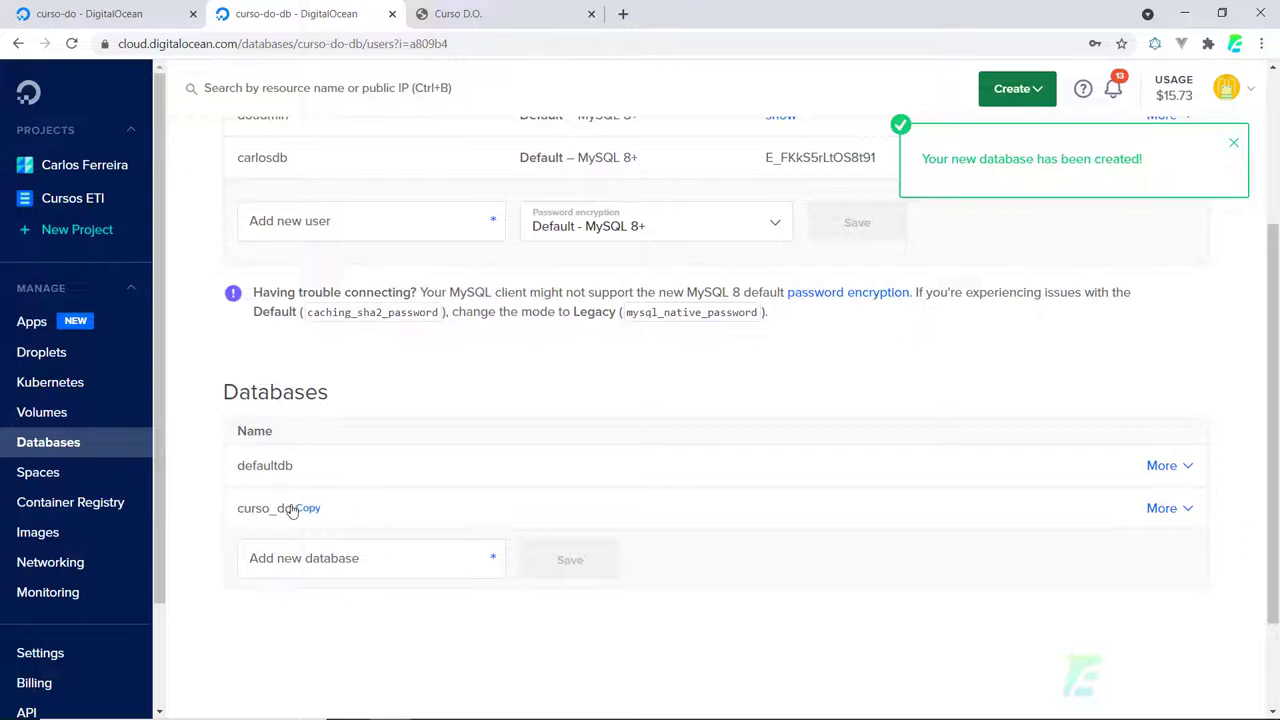
Examine the cluster's settings, including its configuration, datacenter, trusted sources, upgrade window, global SQL mode and destroy option
{"action": "scroll", "coordinate": [305, 490], "scroll_direction": "up", "scroll_amount": 3}
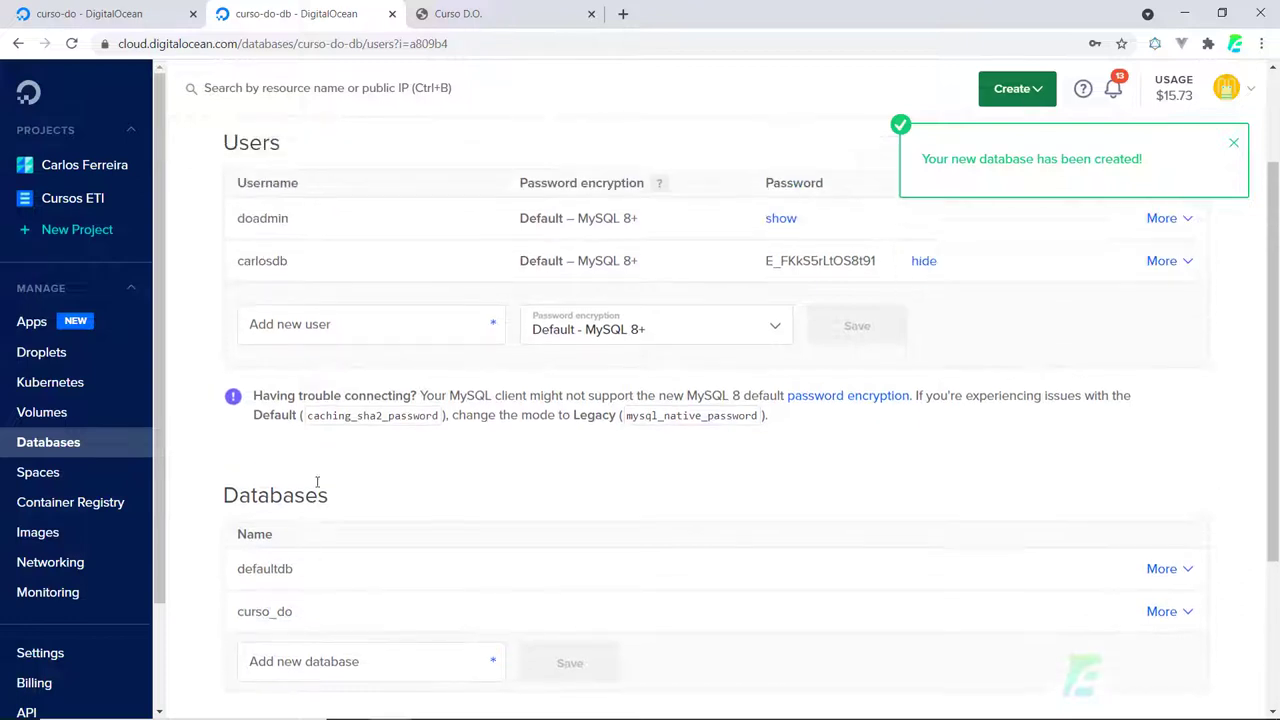
{"action": "mouse_move", "coordinate": [268, 413]}
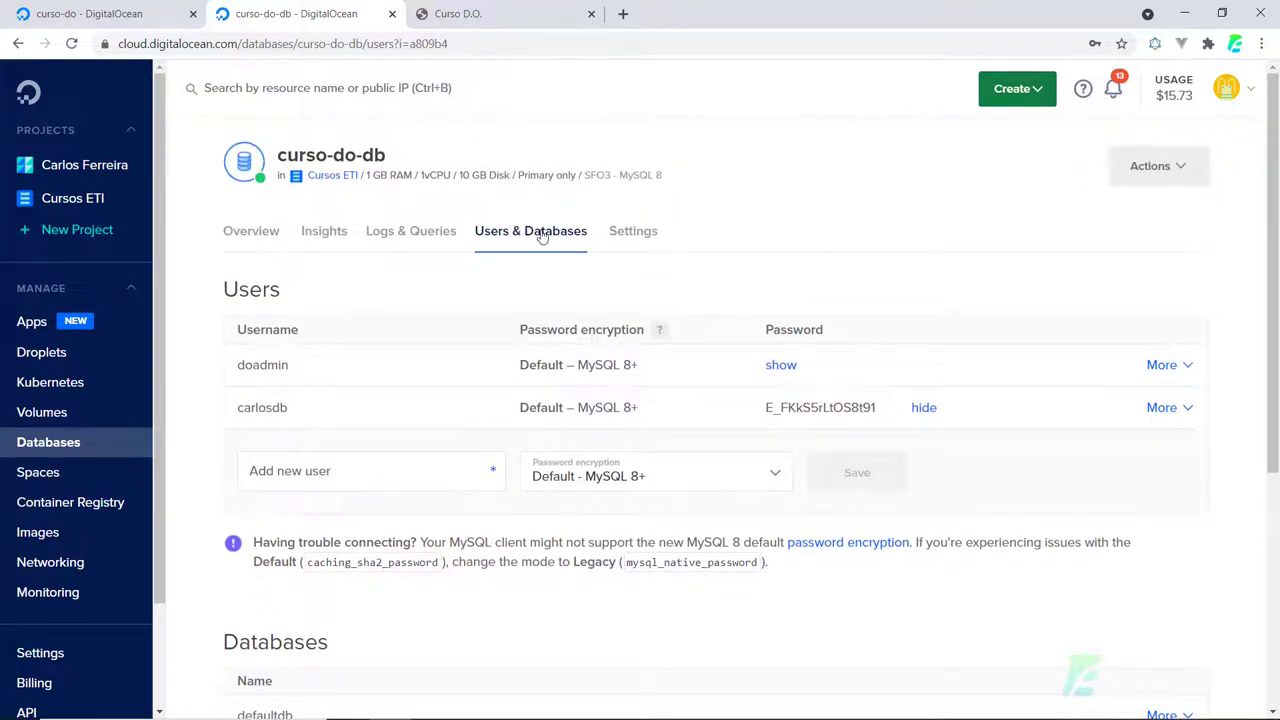
{"action": "left_click", "coordinate": [634, 243]}
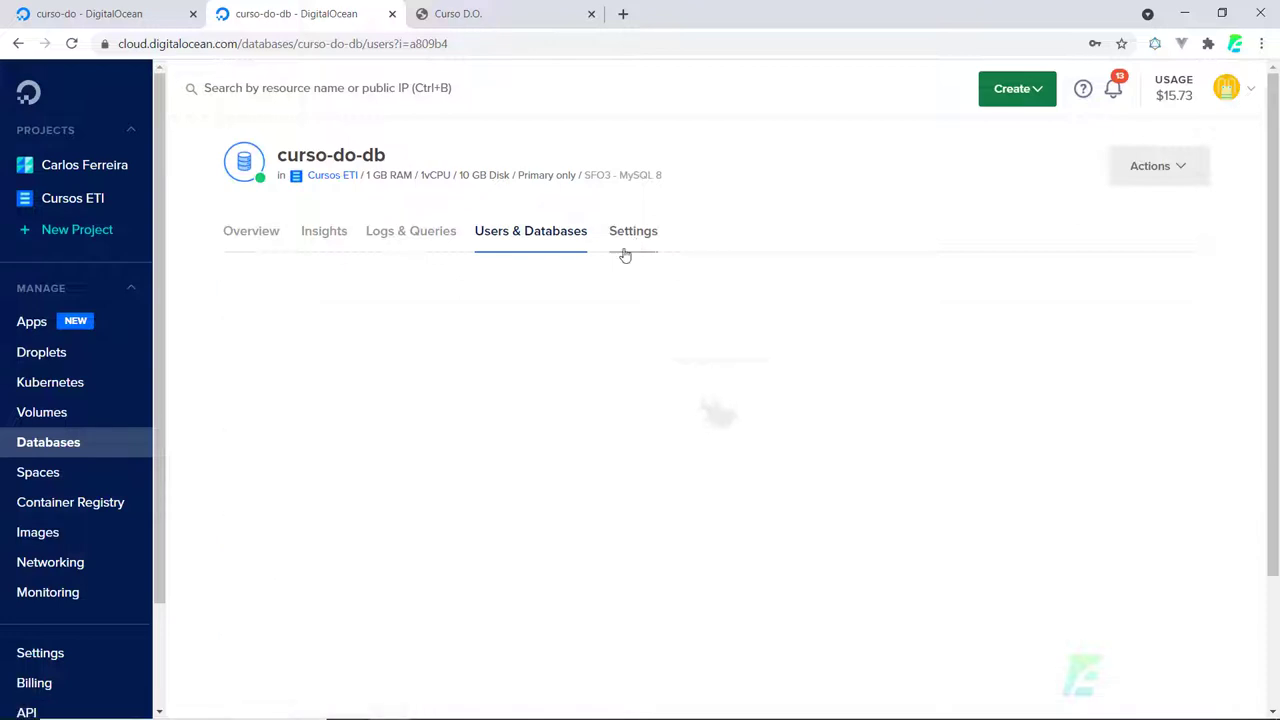
{"action": "scroll", "coordinate": [591, 254], "scroll_direction": "down", "scroll_amount": 5}
{"action": "scroll", "coordinate": [586, 258], "scroll_direction": "up", "scroll_amount": 3}
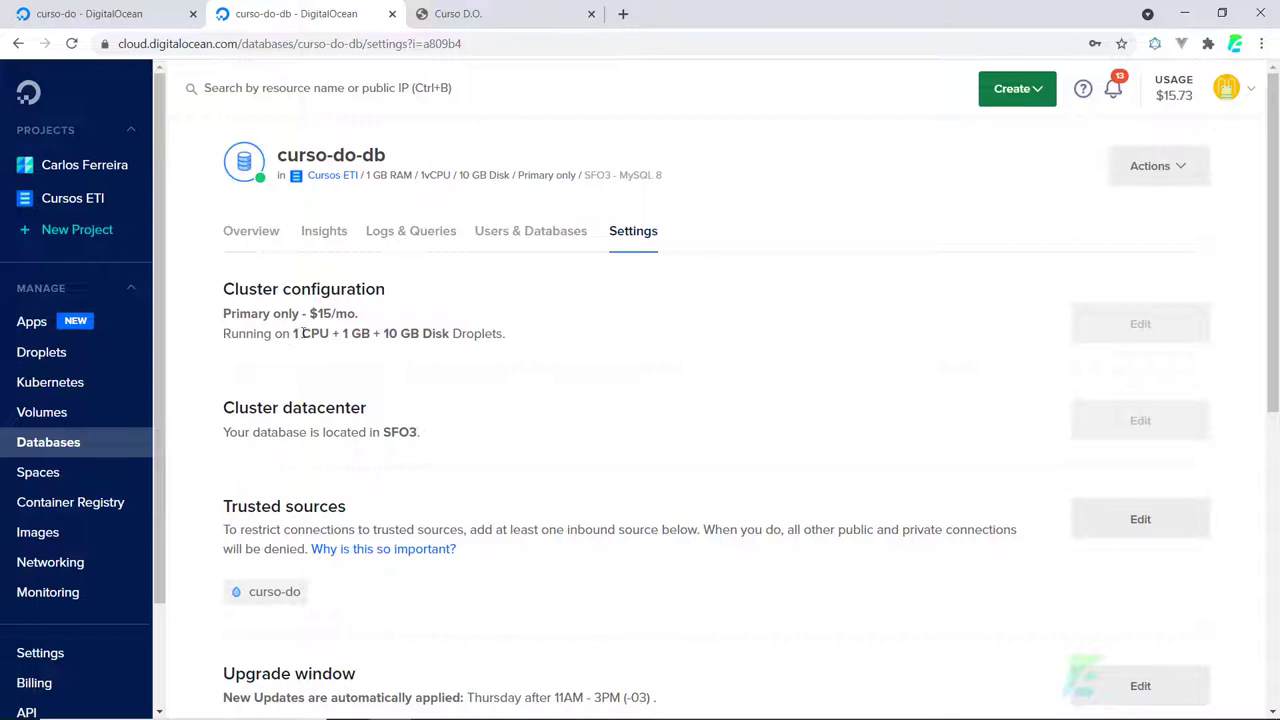
{"action": "left_click_drag", "start_coordinate": [293, 333], "coordinate": [324, 333]}
{"action": "scroll", "coordinate": [423, 366], "scroll_direction": "down", "scroll_amount": 1}
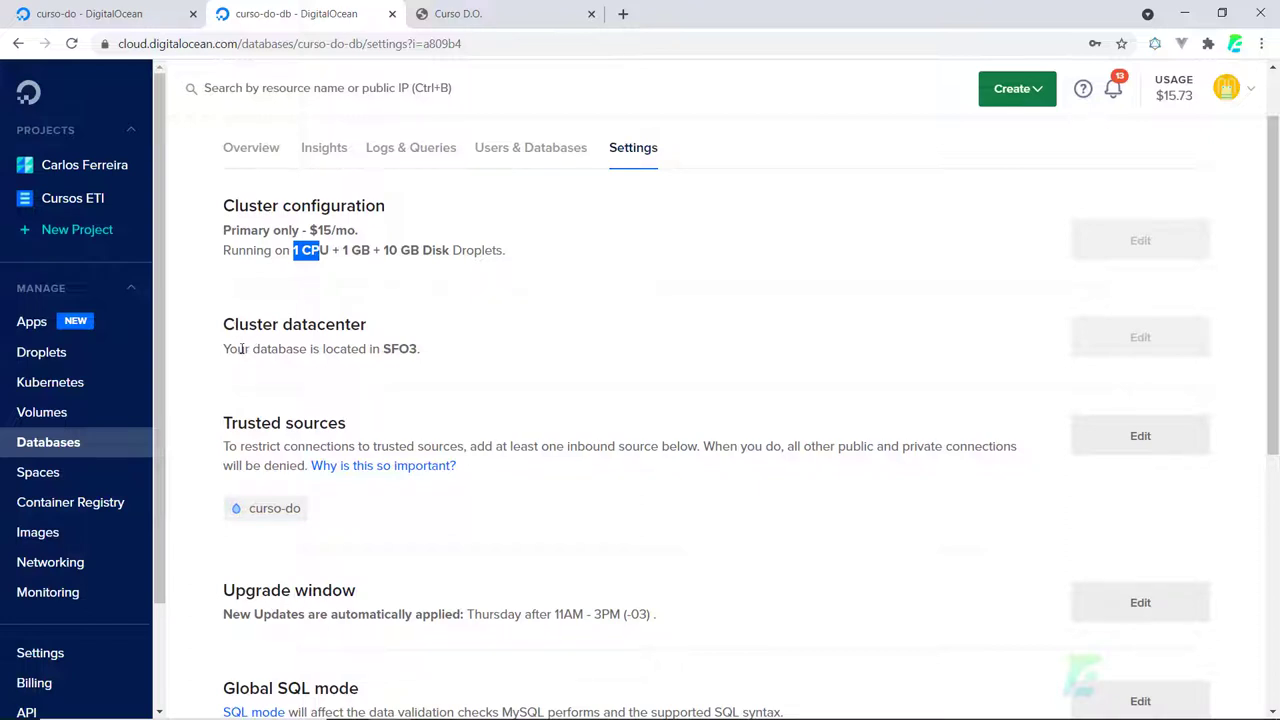
{"action": "scroll", "coordinate": [260, 320], "scroll_direction": "down", "scroll_amount": 3}
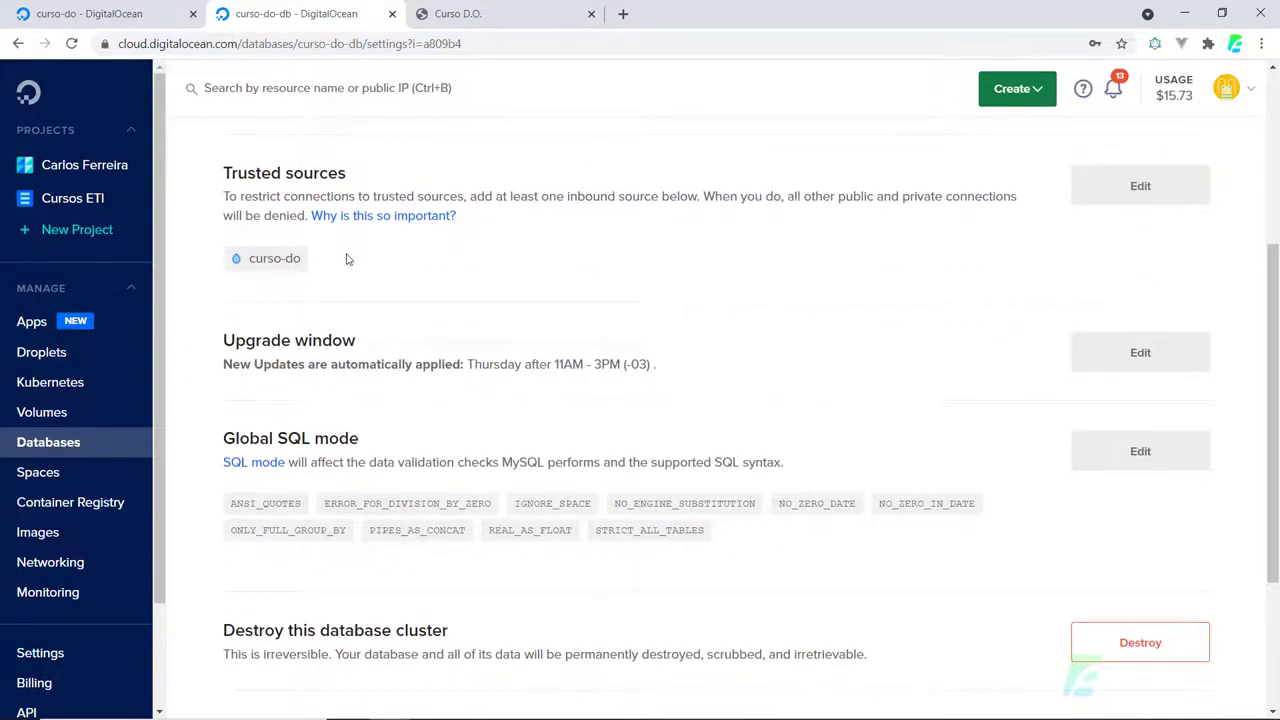
{"action": "scroll", "coordinate": [347, 257], "scroll_direction": "down", "scroll_amount": 2}
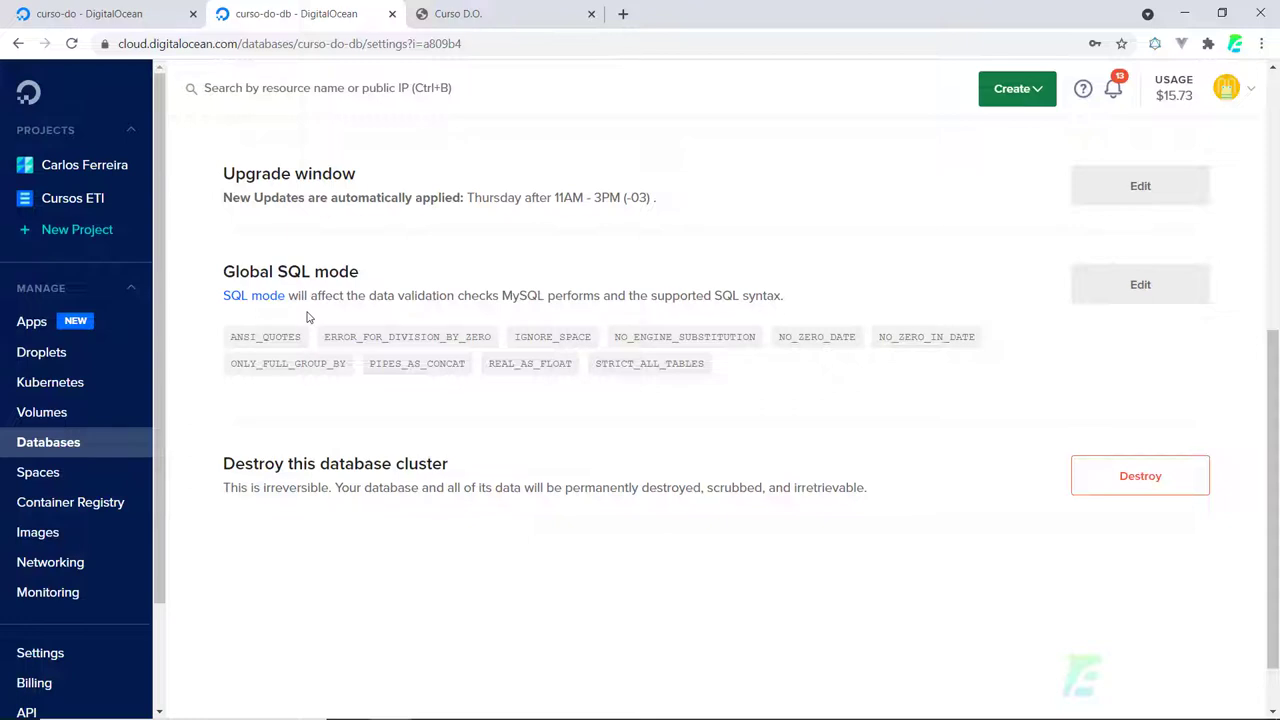
{"action": "scroll", "coordinate": [308, 317], "scroll_direction": "up", "scroll_amount": 3}
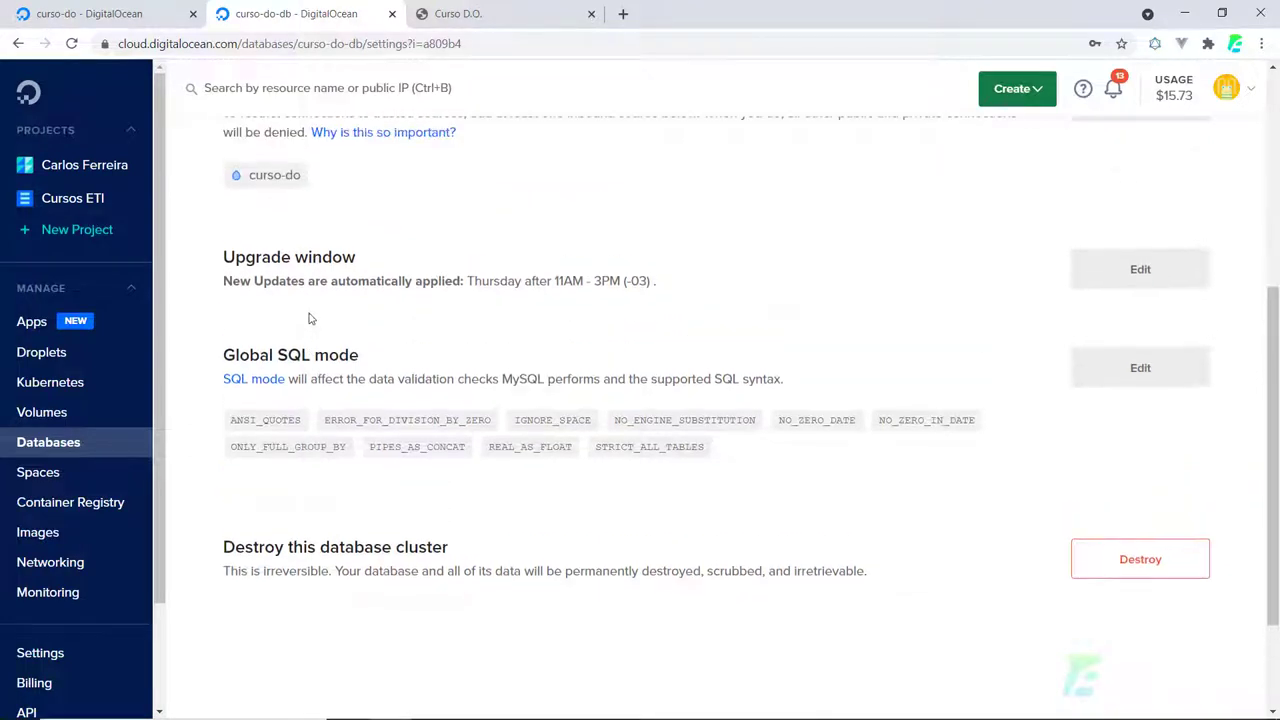
{"action": "scroll", "coordinate": [308, 317], "scroll_direction": "up", "scroll_amount": 3}
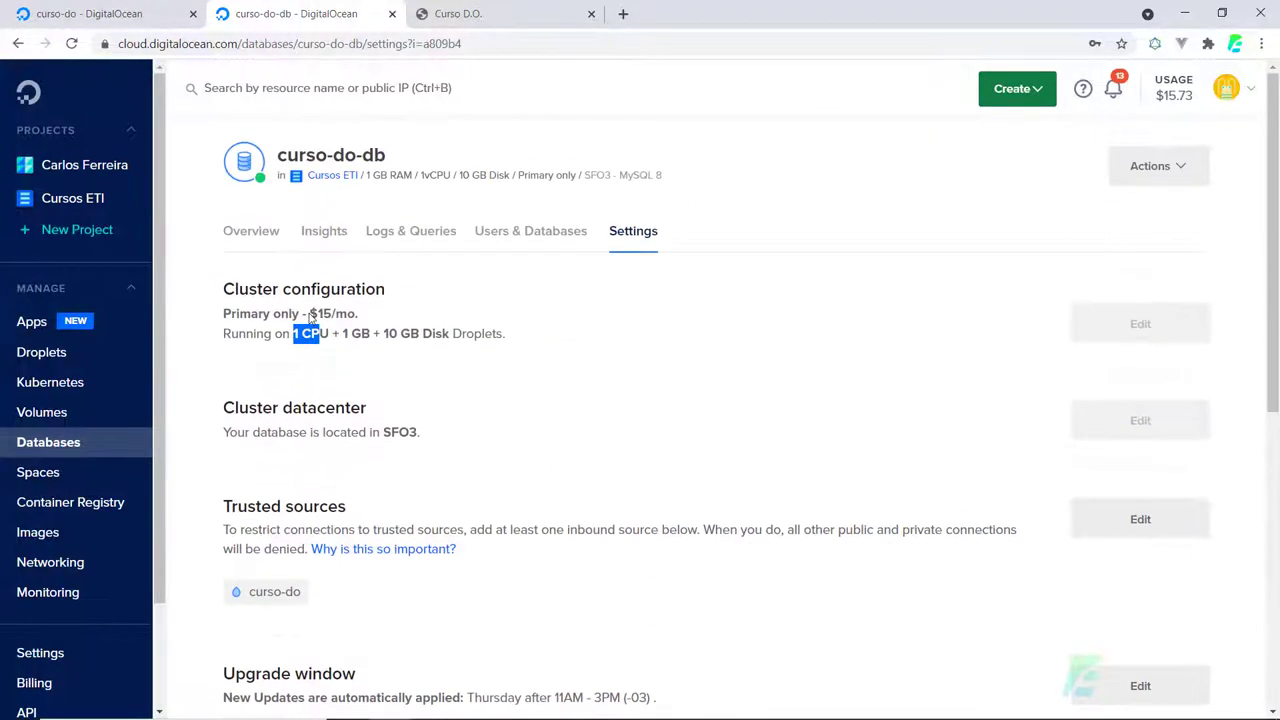
{"action": "scroll", "coordinate": [446, 312], "scroll_direction": "down", "scroll_amount": 5}
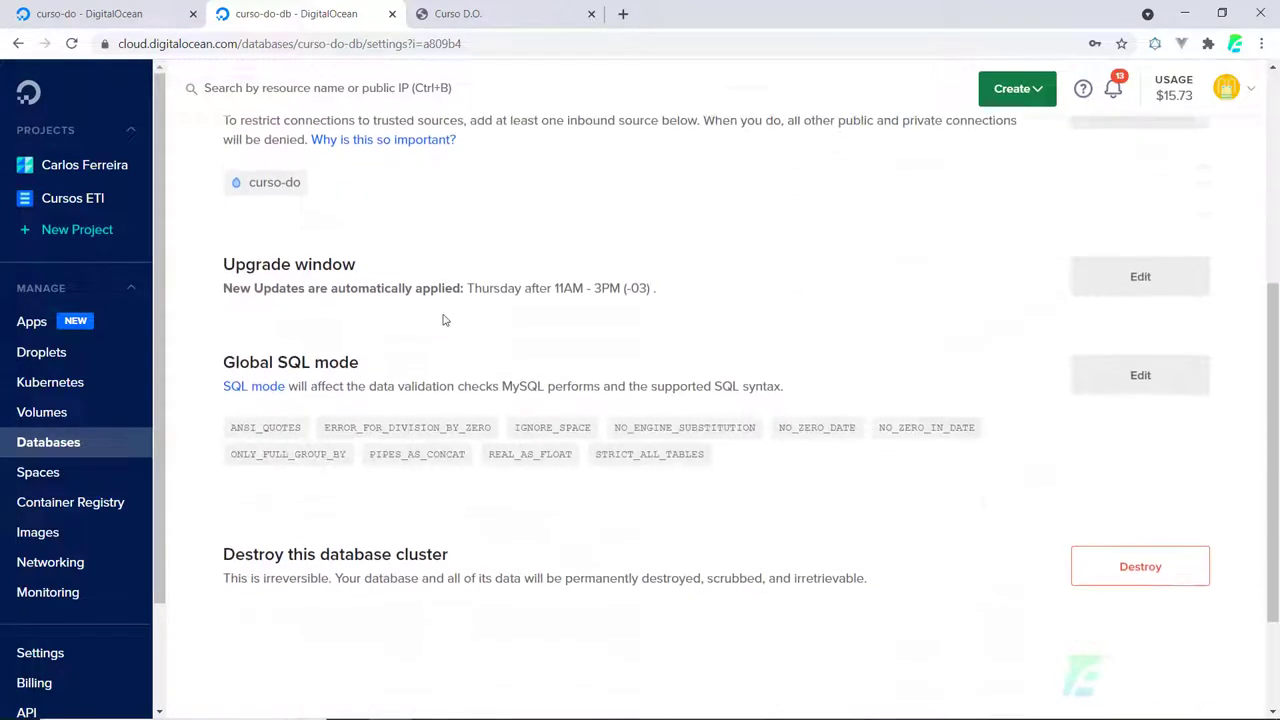
{"action": "scroll", "coordinate": [446, 320], "scroll_direction": "up", "scroll_amount": 5}
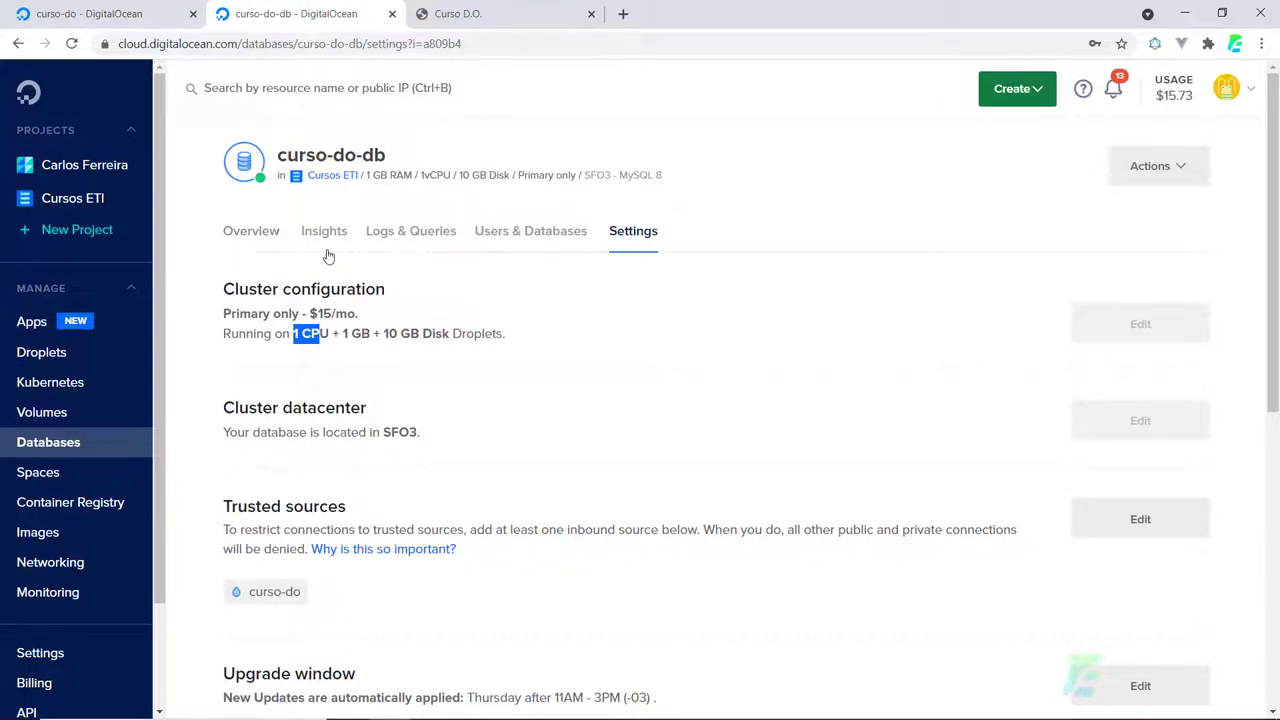
Review the cluster's overview, including its cost, trusted sources, version and connection details
{"action": "left_click", "coordinate": [517, 232]}
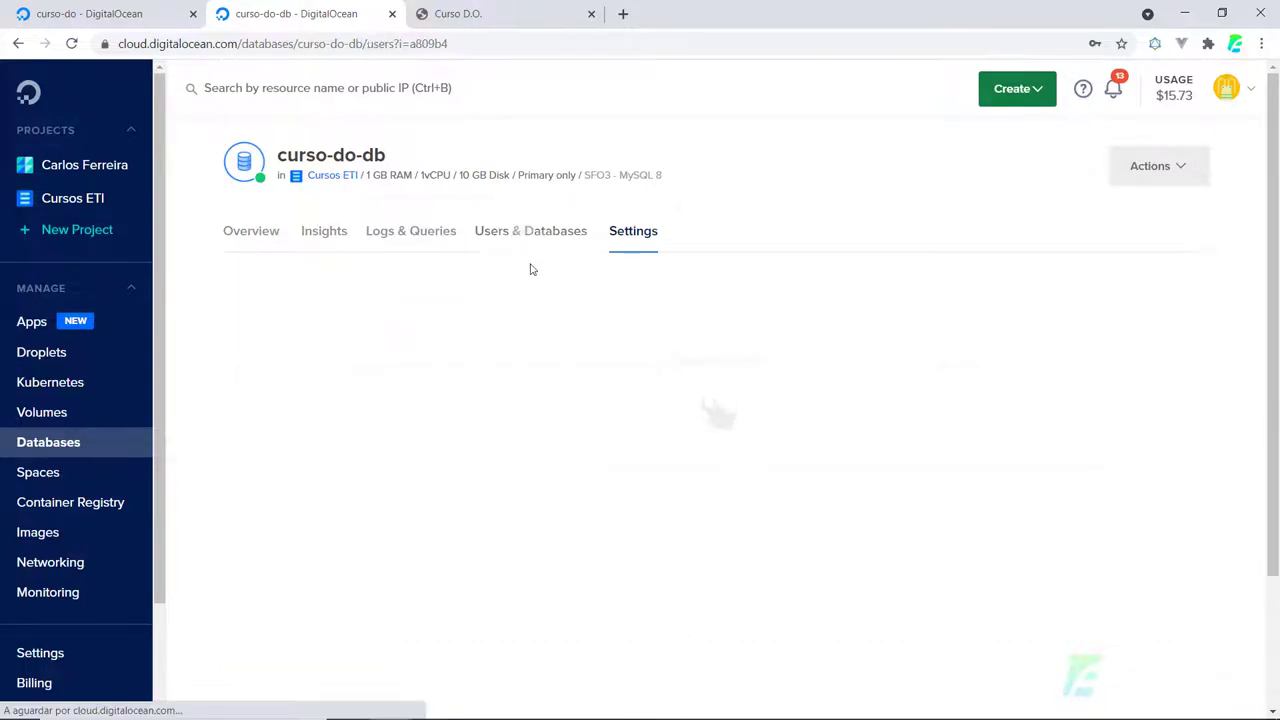
{"action": "left_click", "coordinate": [252, 233]}
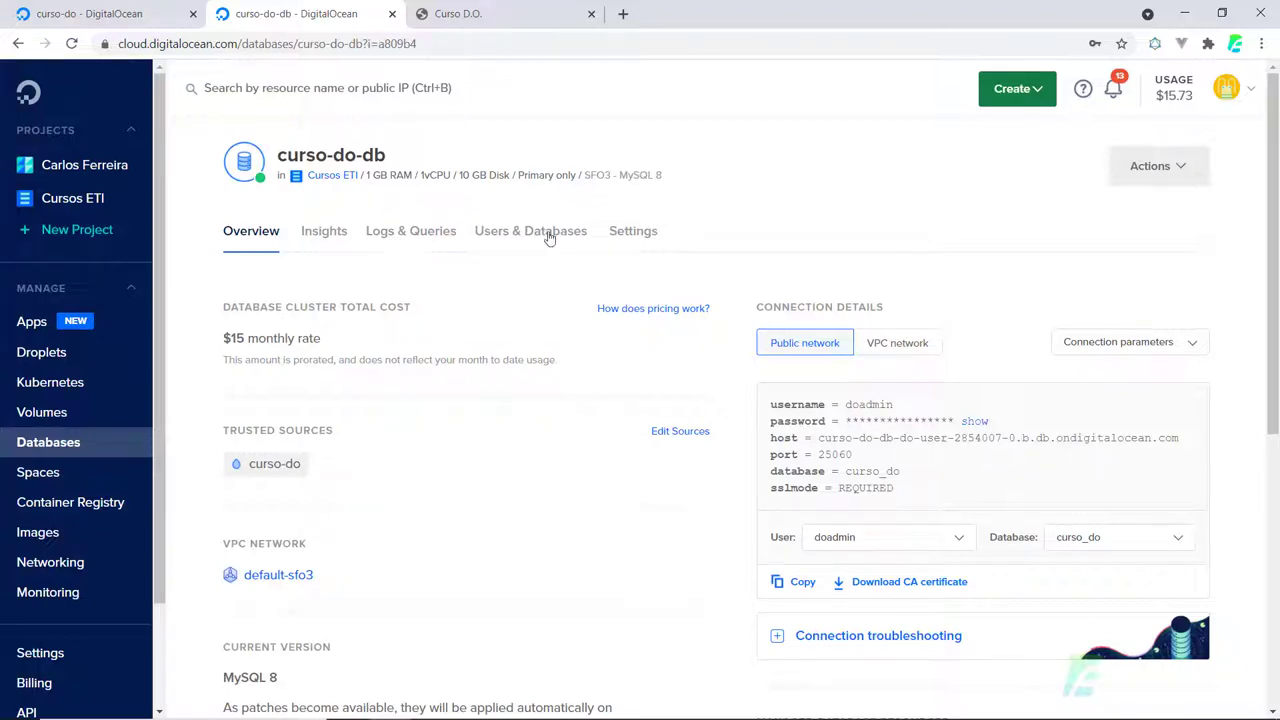
{"action": "scroll", "coordinate": [531, 357], "scroll_direction": "down", "scroll_amount": 3}
{"action": "scroll", "coordinate": [531, 396], "scroll_direction": "up", "scroll_amount": 3}
{"action": "scroll", "coordinate": [531, 396], "scroll_direction": "down", "scroll_amount": 2}
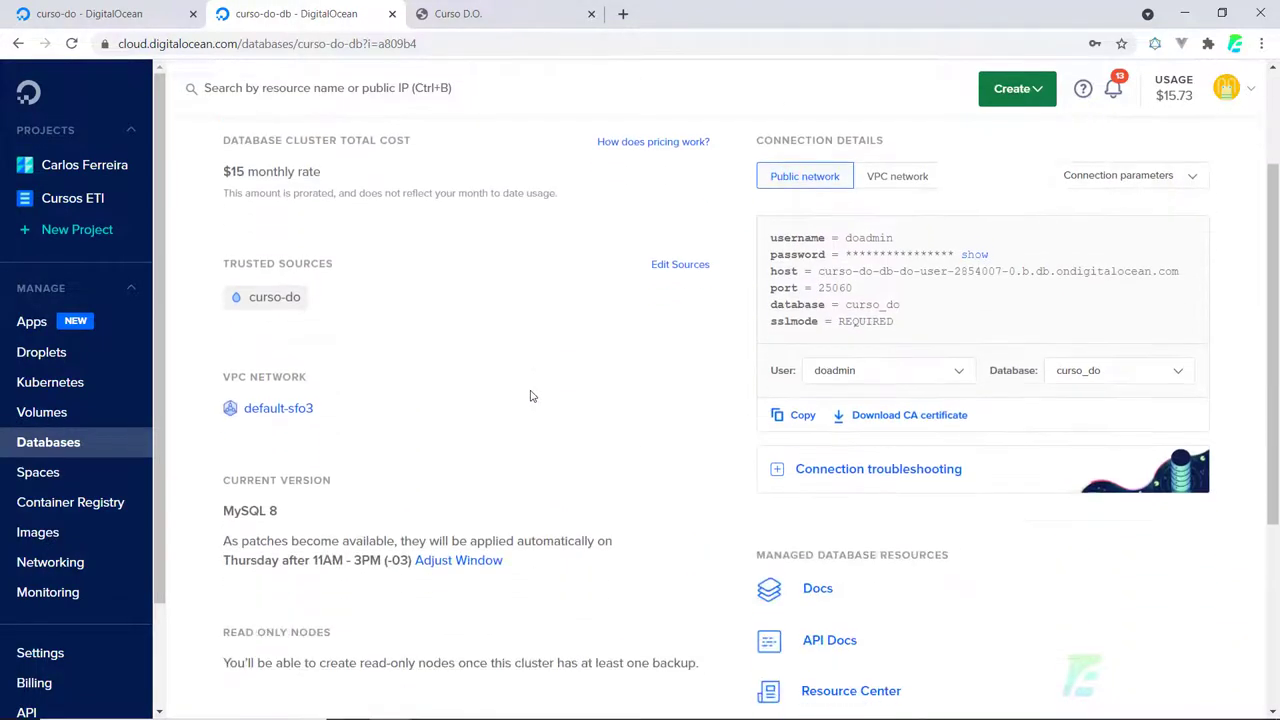
Return to the terminal, save the changes to .env under the same file name and exit nano
{"action": "key", "text": "alt+Tab"}
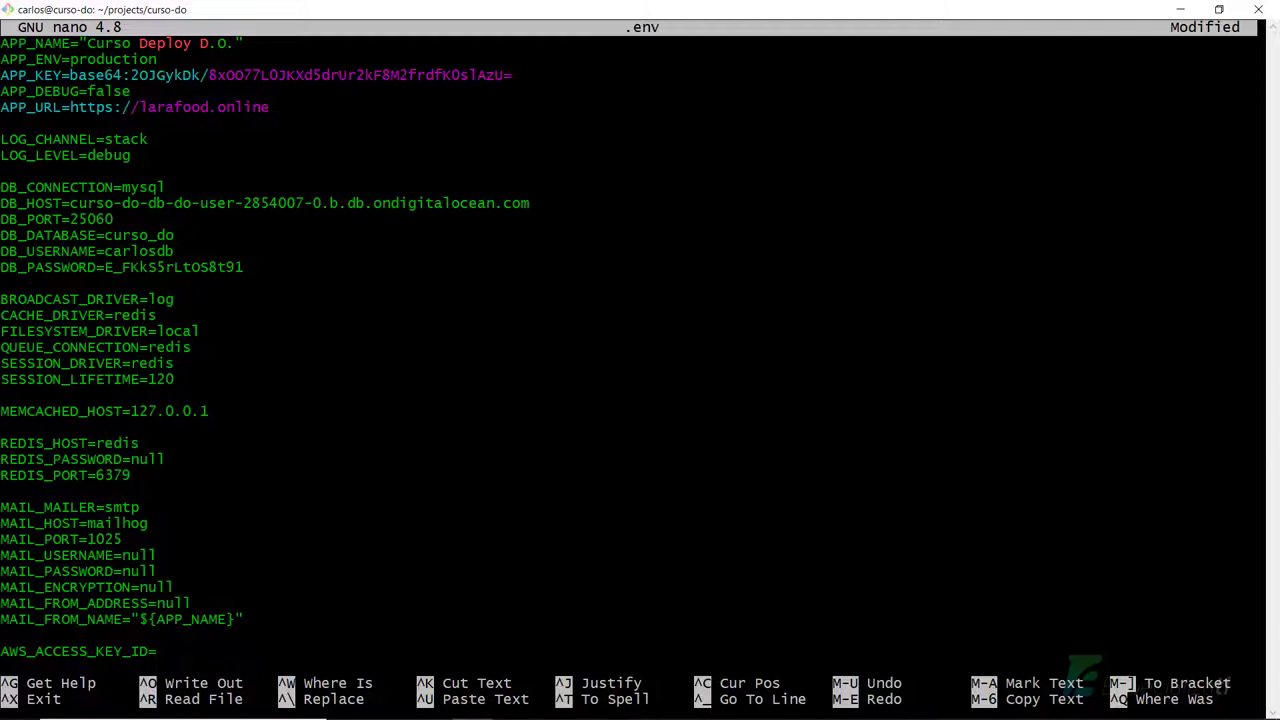
{"action": "key", "text": "ctrl+x"}
{"action": "key", "text": "y"}
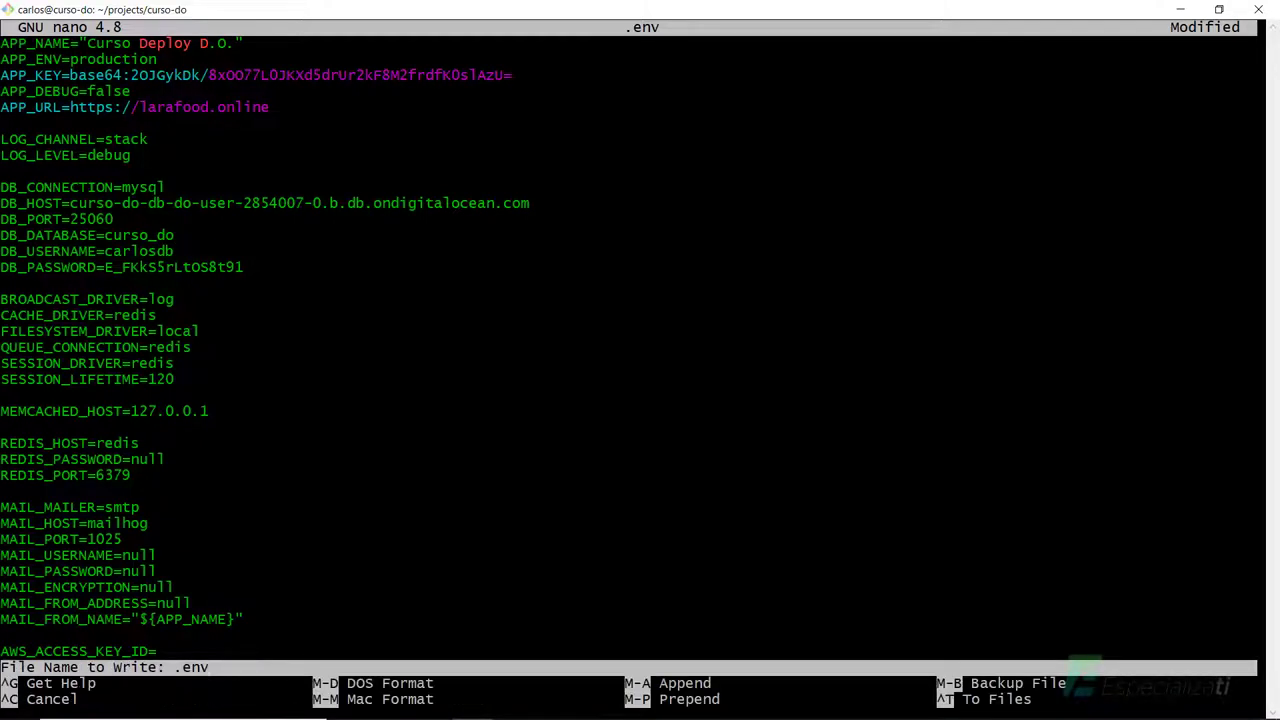
{"action": "key", "text": "Return"}
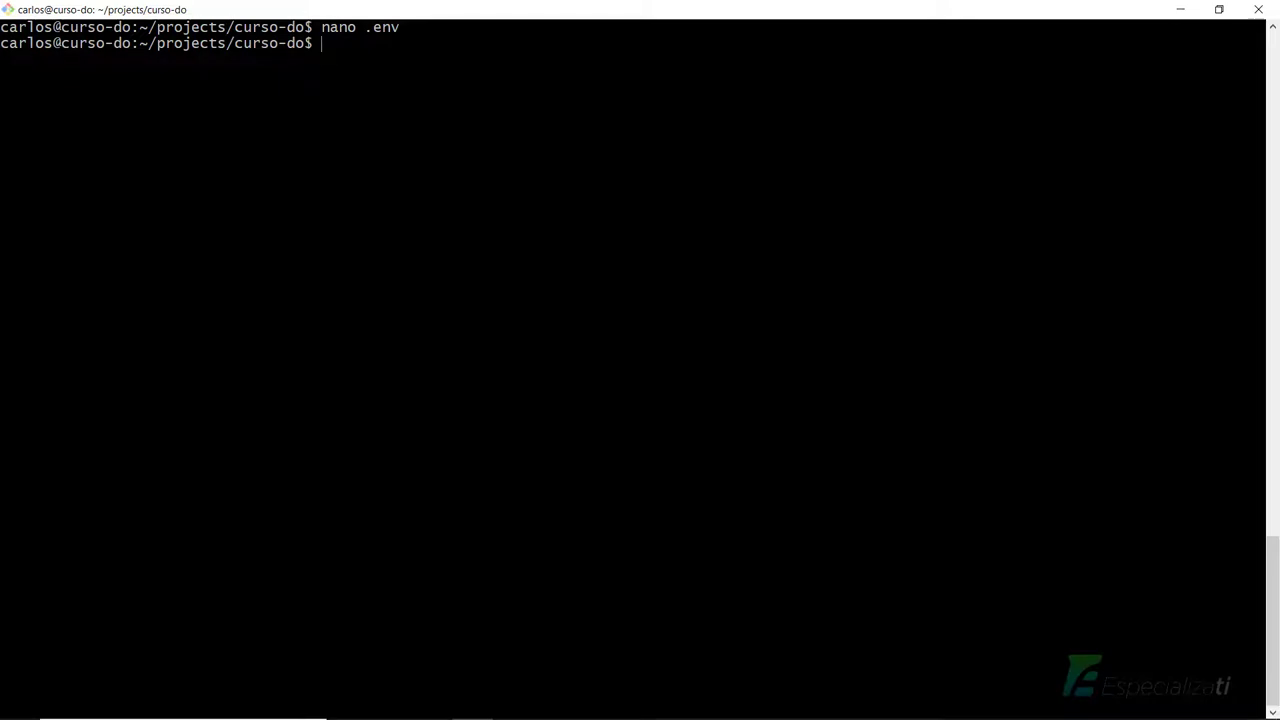
Switch to Visual Studio Code and examine the application service definition in the laravel-deploy-do project's docker-compose.yml
{"action": "key", "text": "alt+Tab"}
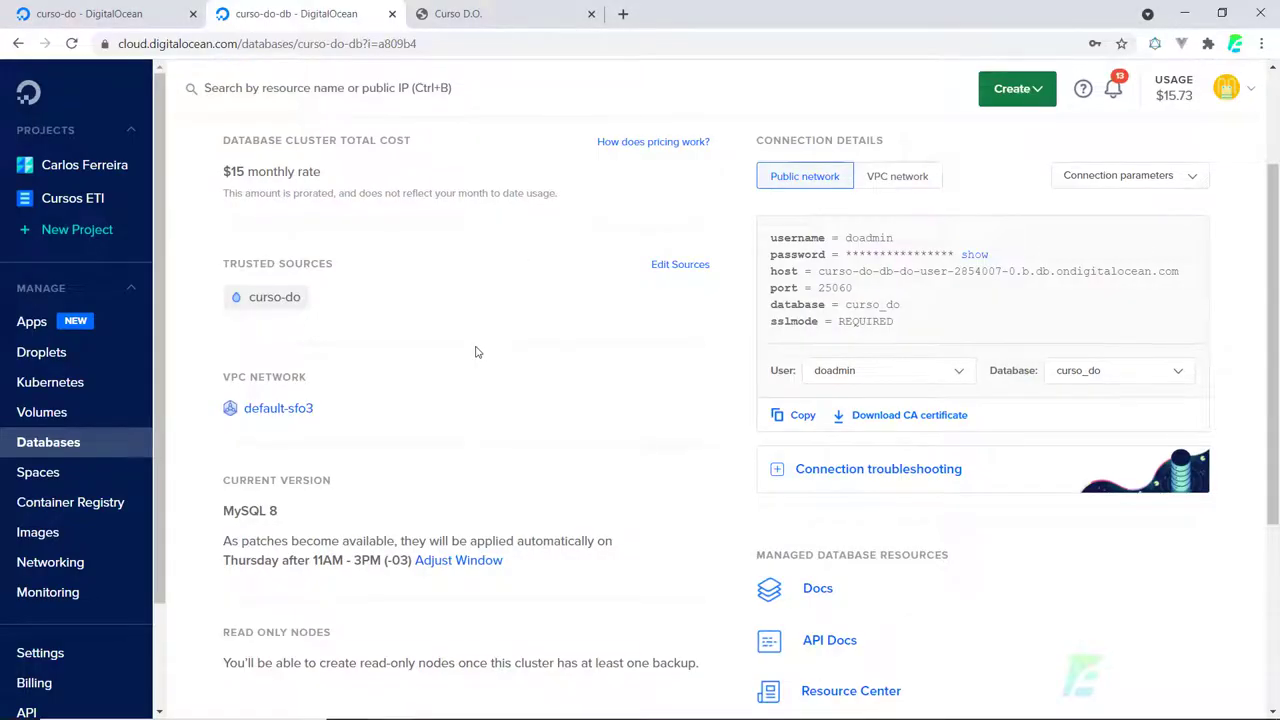
{"action": "key", "text": "alt+Tab"}
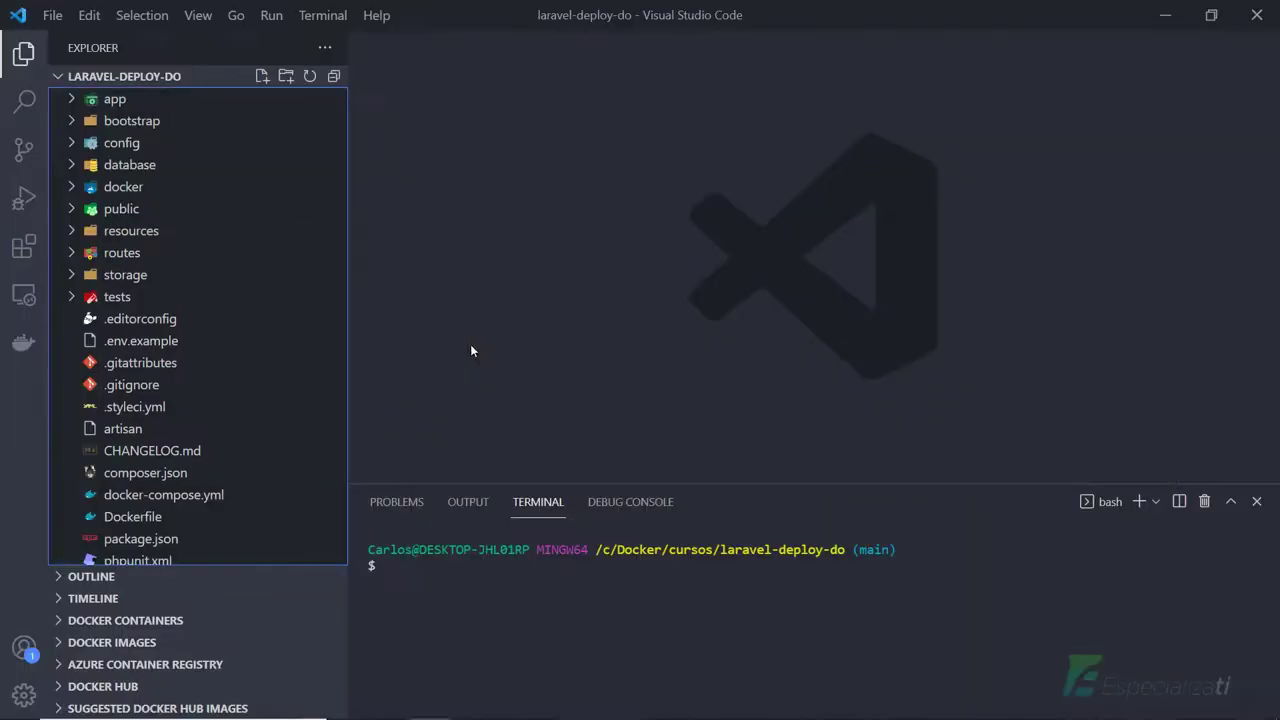
{"action": "left_click", "coordinate": [175, 496]}
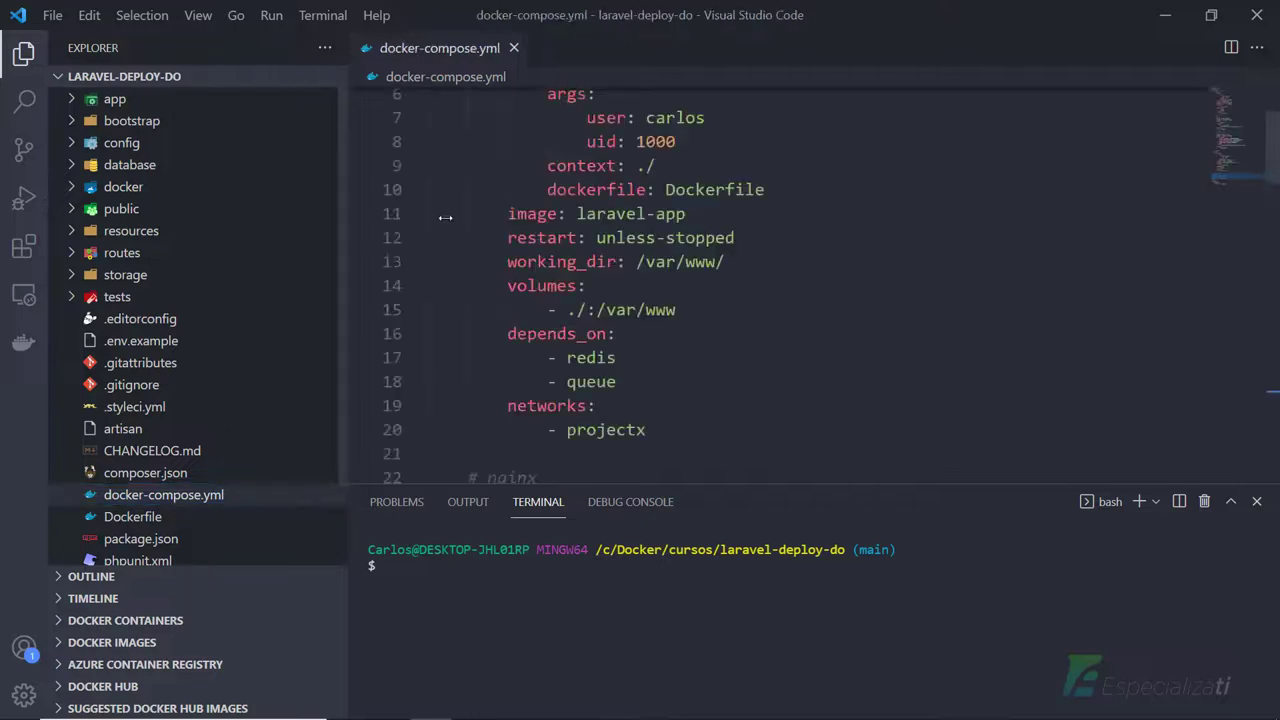
{"action": "left_click", "coordinate": [548, 171]}
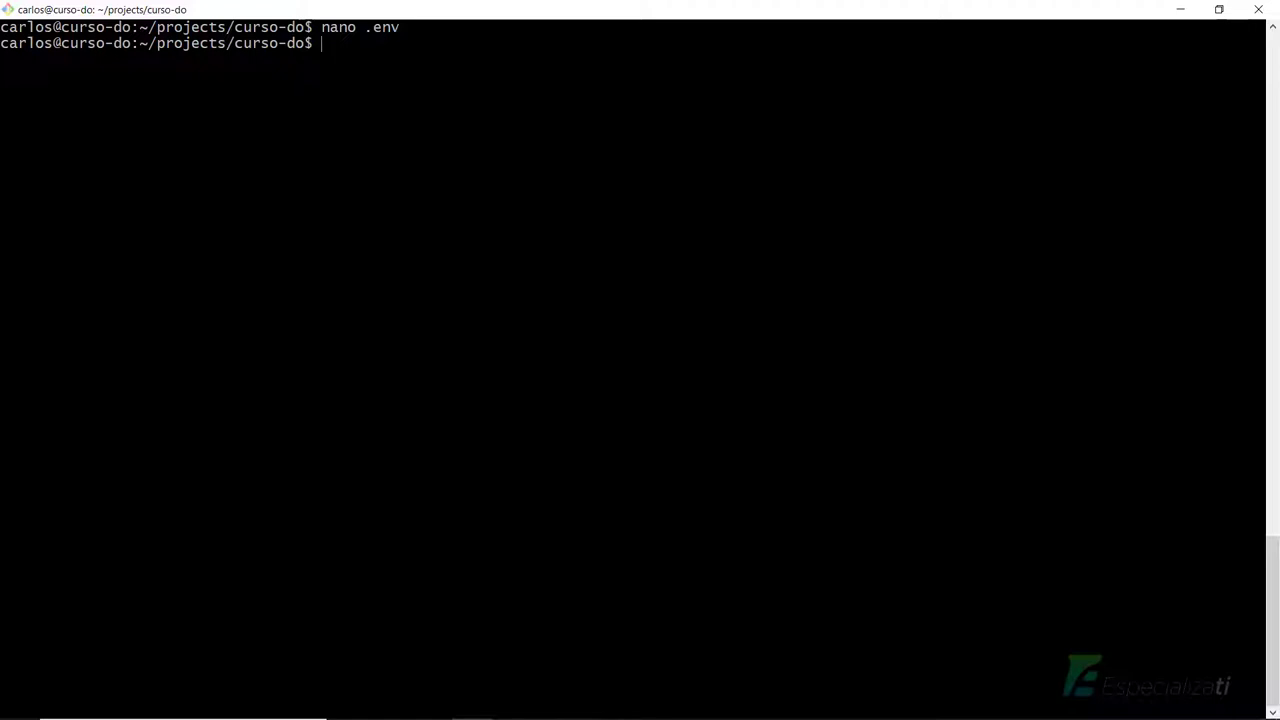
Open a bash shell in the curso_do service from the server terminal with "sudo docker-compose exec curso_do bash"
{"action": "type", "text": "sudo docker-"}
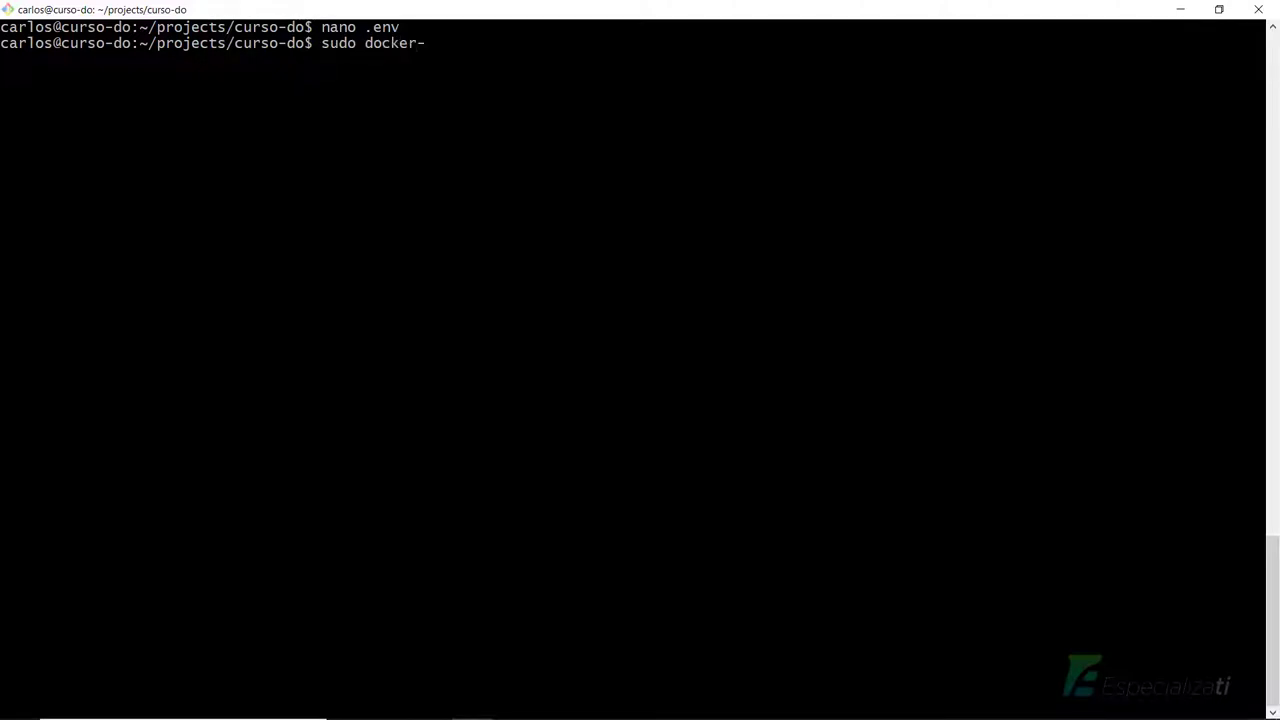
{"action": "type", "text": "compose exec curso_do"}
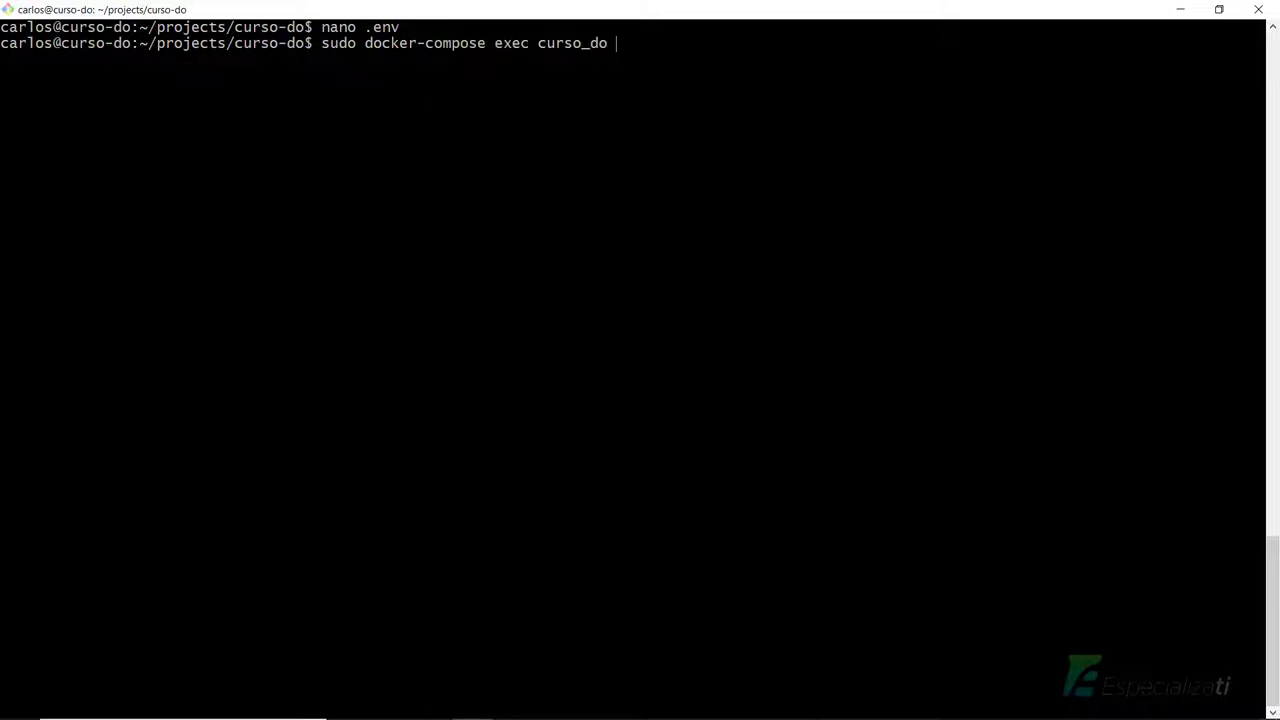
{"action": "type", "text": " bash"}
{"action": "key", "text": "Return"}
{"action": "key", "text": "Return"}
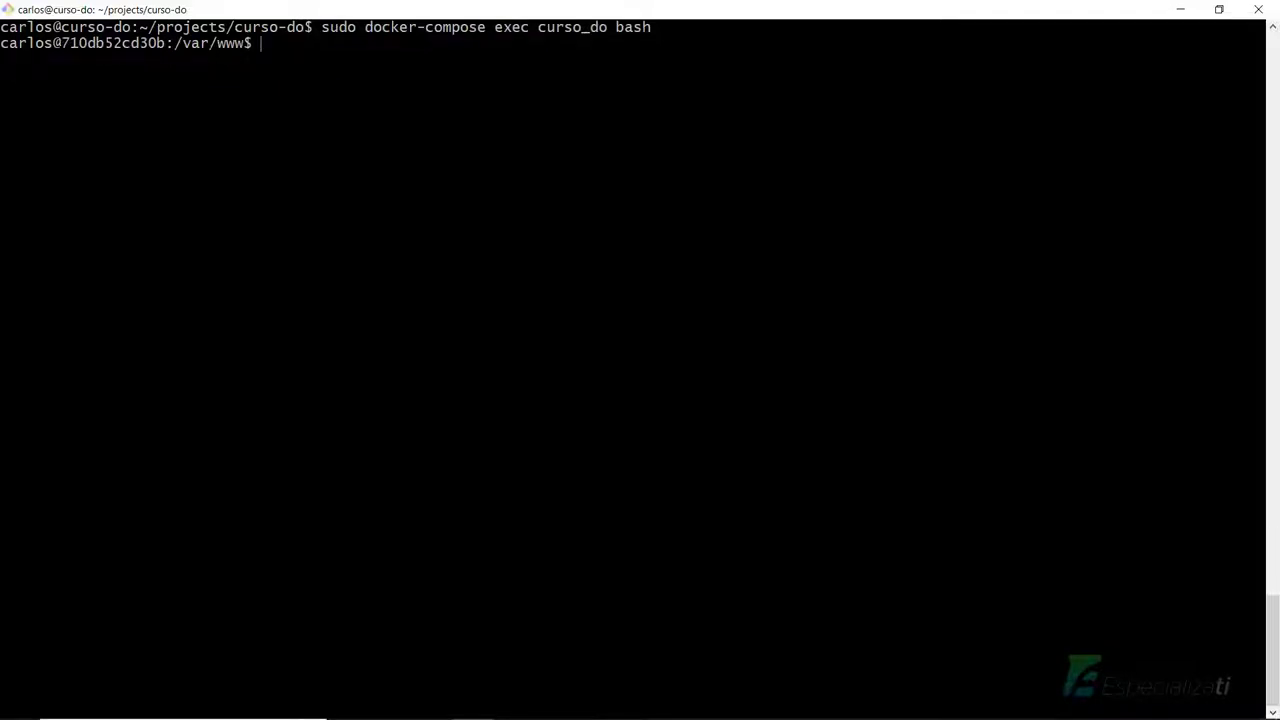
Run the Laravel migrations with "php artisan migrate" and answer yes to running them in production
{"action": "type", "text": "php artisan migrate"}
{"action": "key", "text": "Return"}
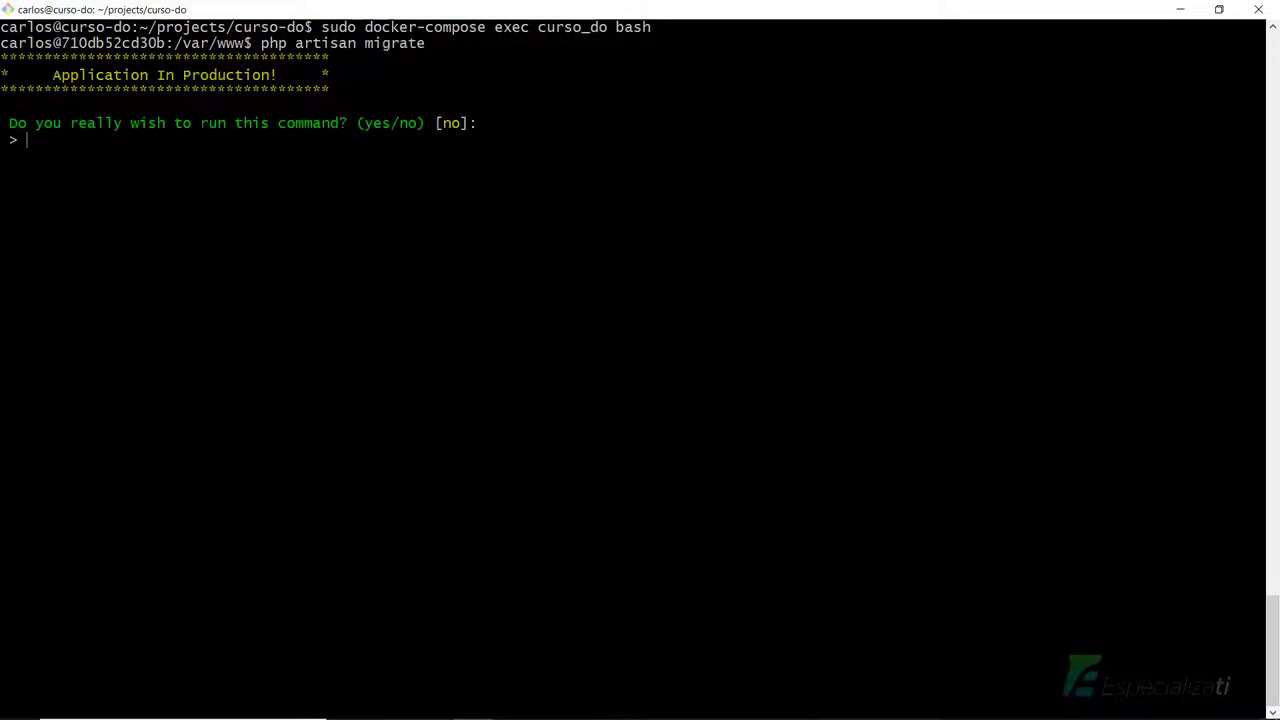
{"action": "type", "text": "yes"}
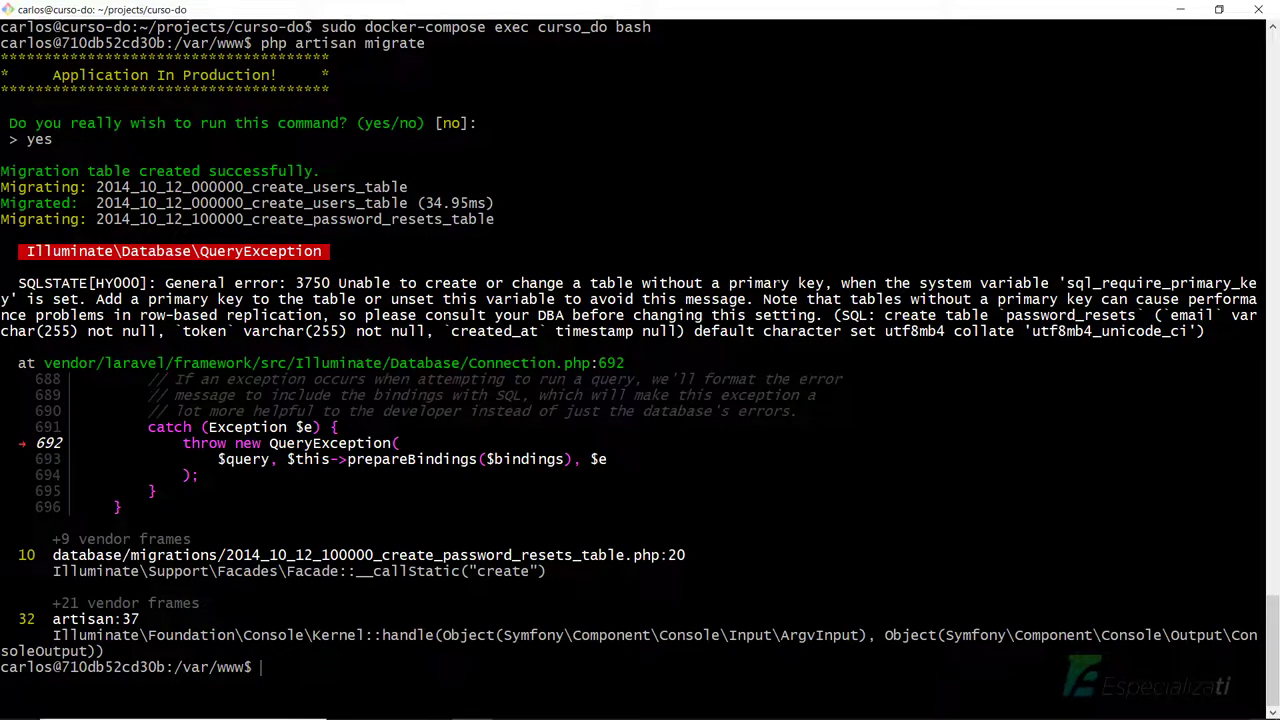
Examine the sql_require_primary_key error in the terminal, the Laravel GitHub issue about it in the browser, and the affected password_resets table
{"action": "left_click_drag", "start_coordinate": [1074, 283], "coordinate": [1205, 283]}
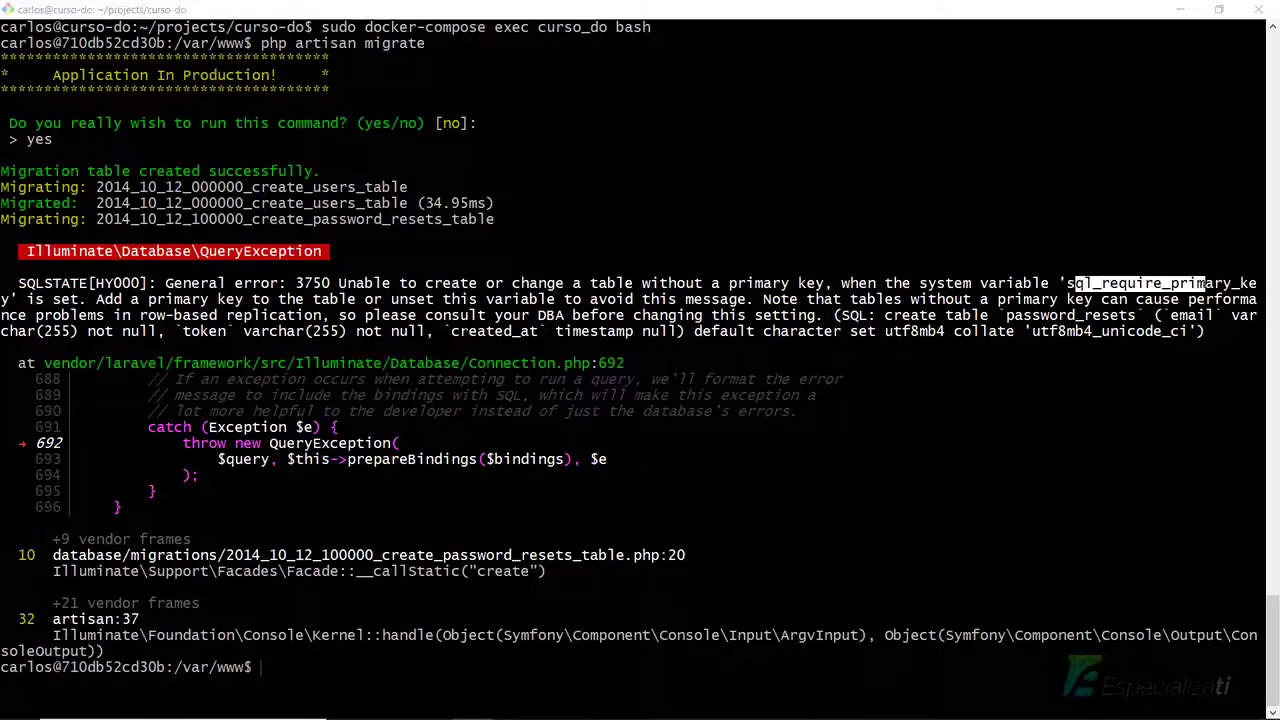
{"action": "key", "text": "alt+Tab"}
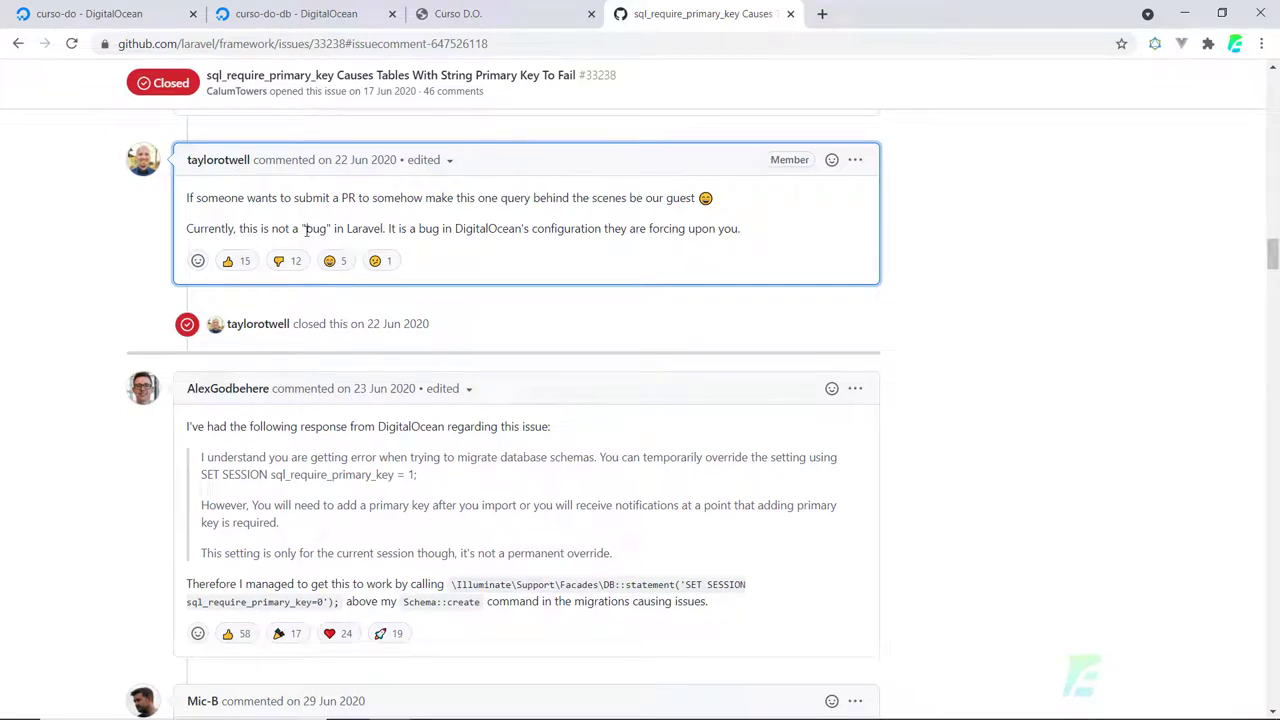
{"action": "mouse_move", "coordinate": [234, 265]}
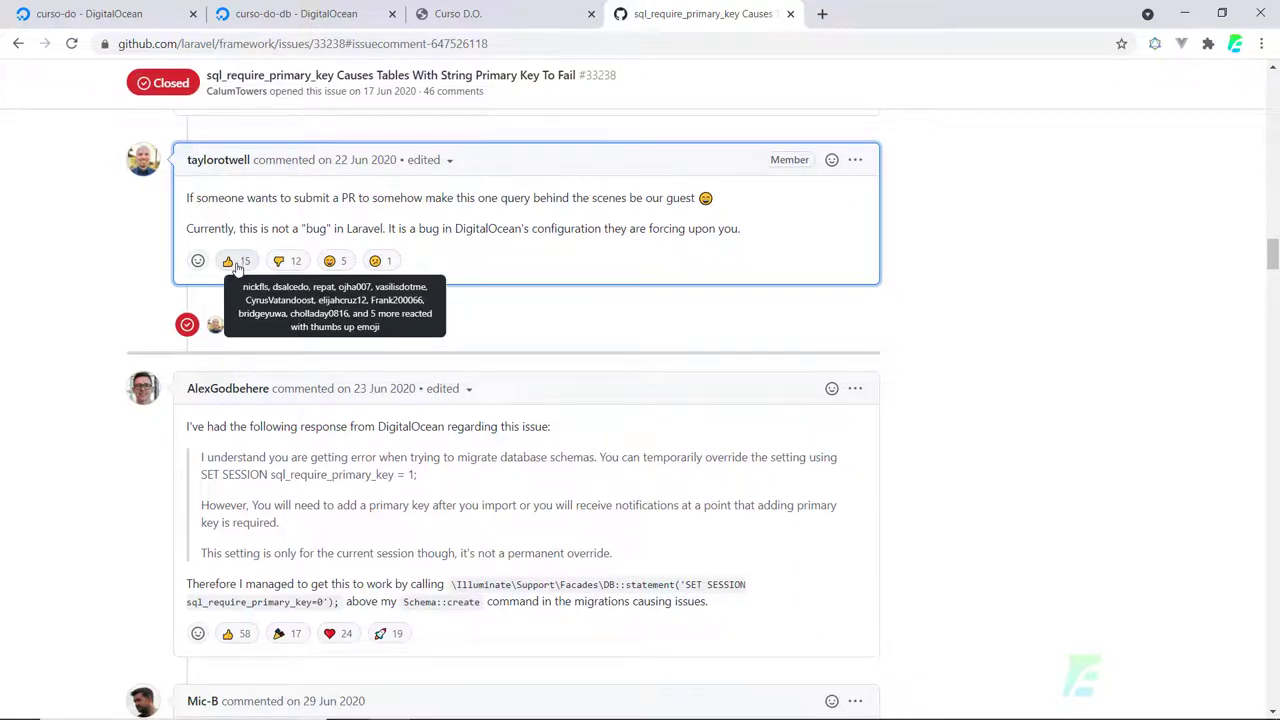
{"action": "mouse_move", "coordinate": [284, 265]}
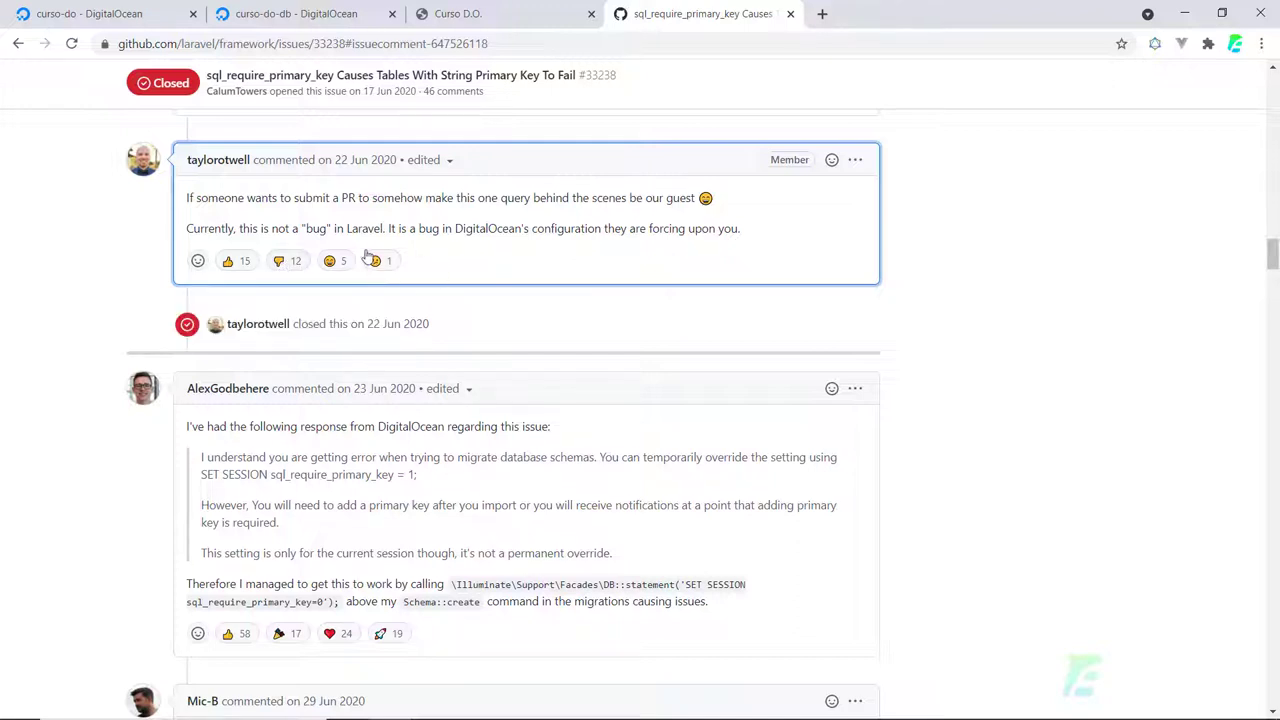
{"action": "left_click_drag", "start_coordinate": [189, 198], "coordinate": [397, 229]}
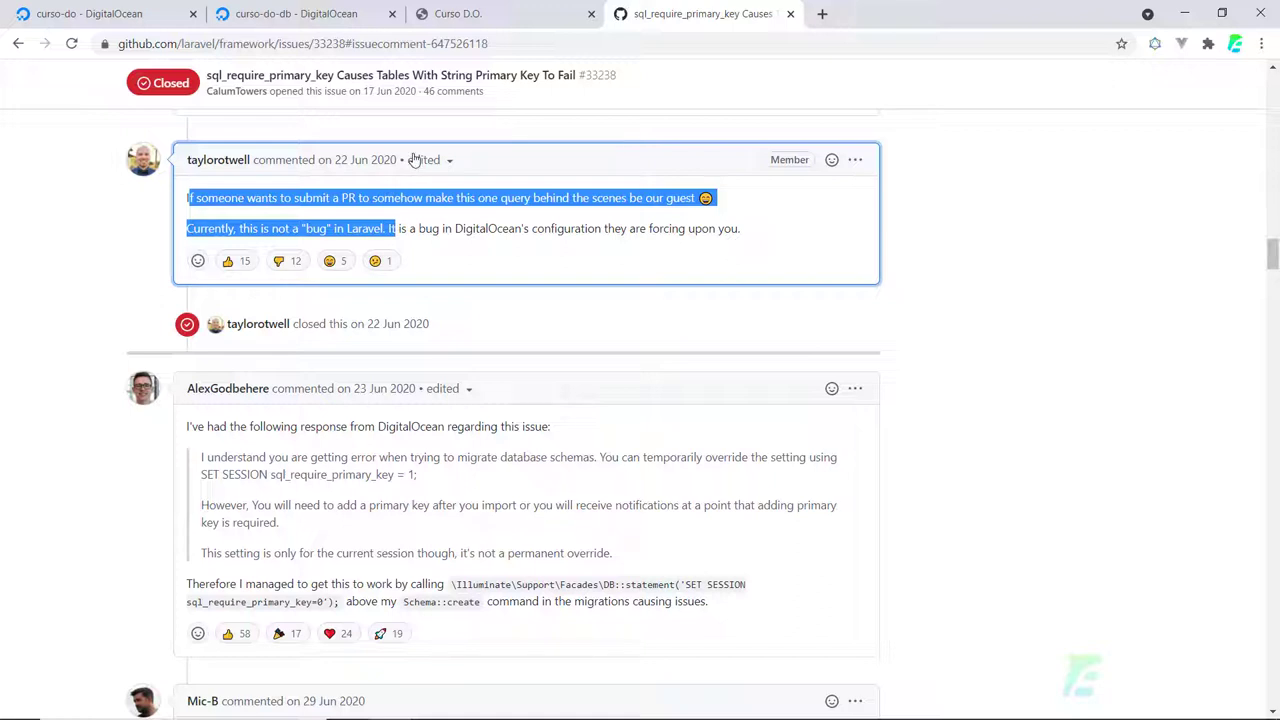
{"action": "left_click", "coordinate": [438, 16]}
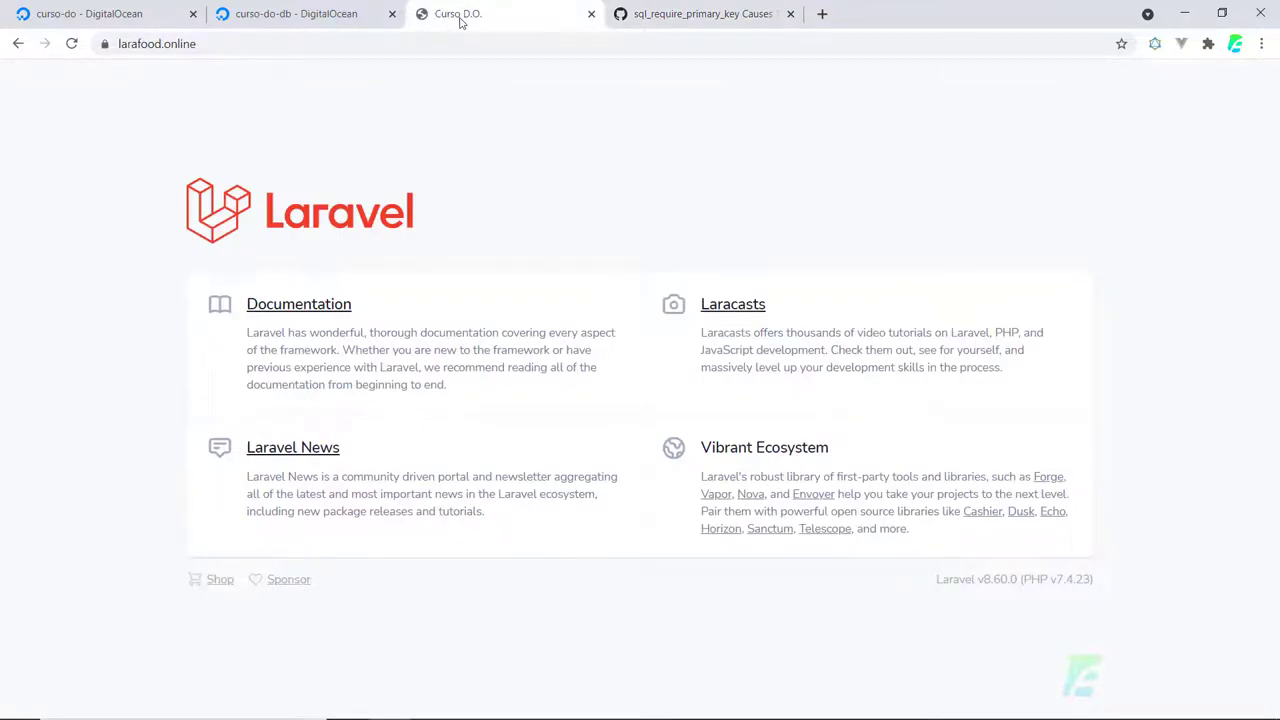
{"action": "key", "text": "alt+Tab"}
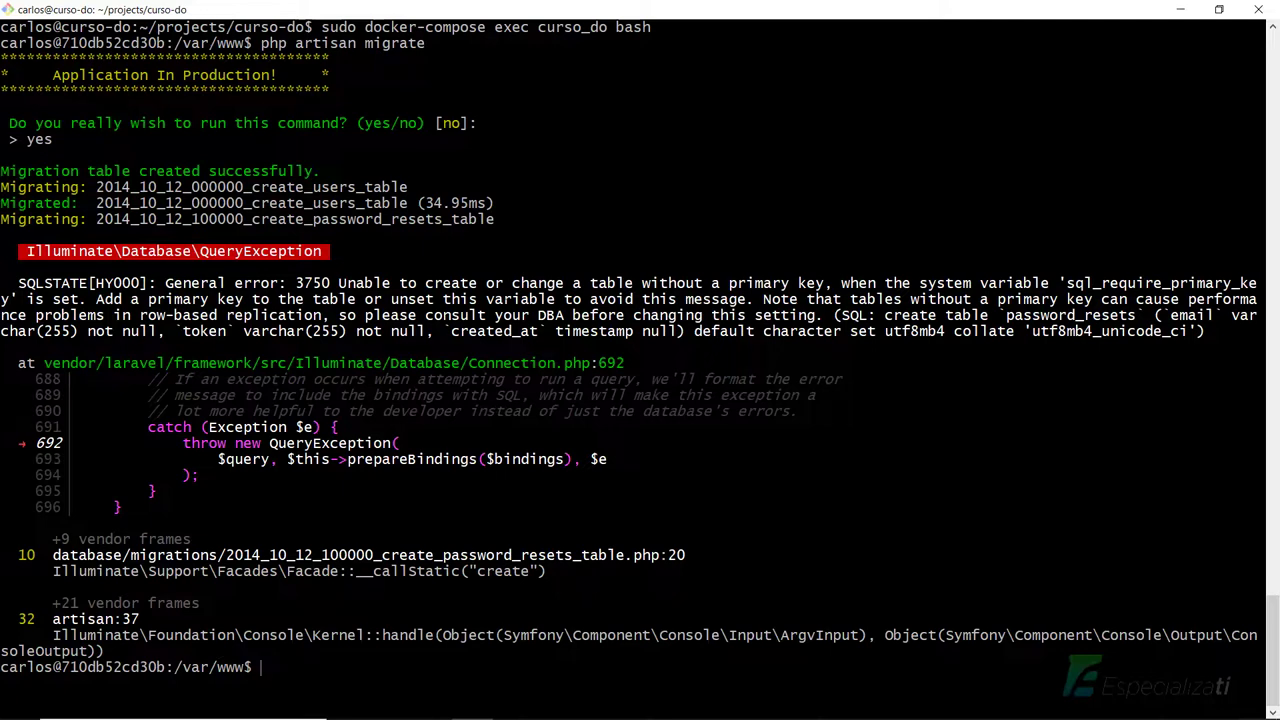
{"action": "double_click", "coordinate": [1088, 316]}
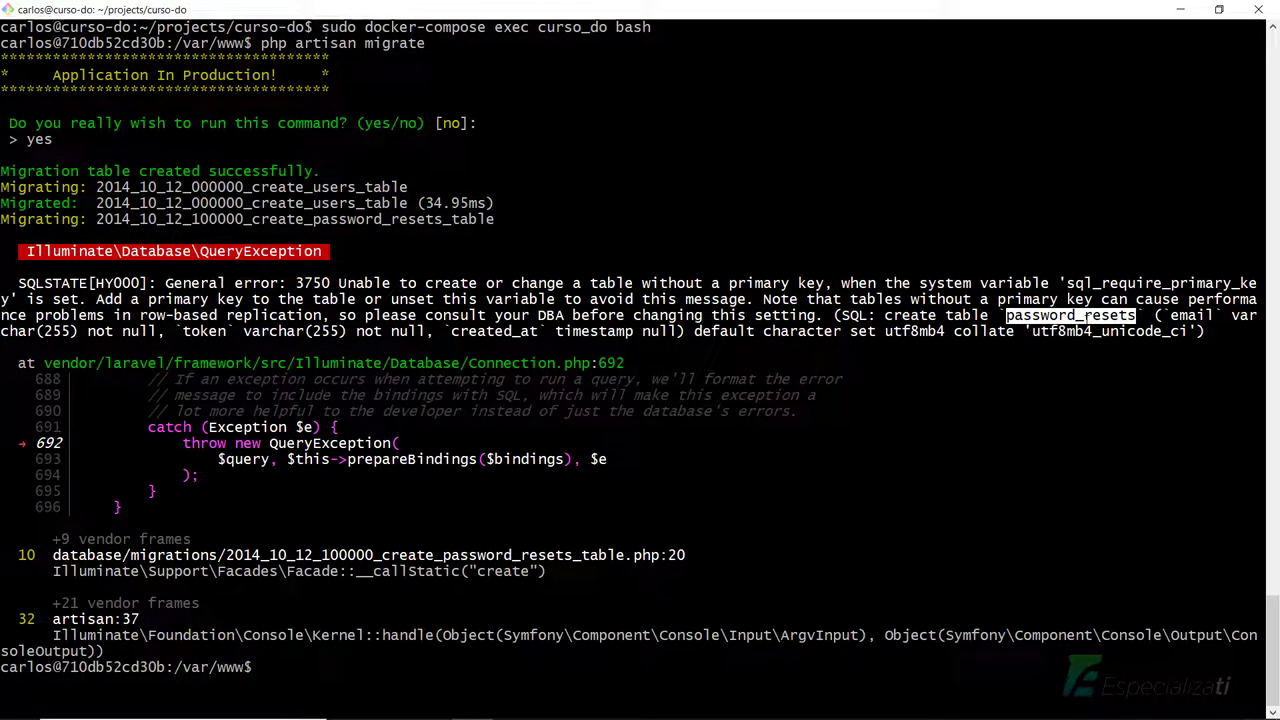
Switch to Visual Studio Code, close docker-compose.yml and open the 2014_10_12_100000_create_password_resets_table.php migration
{"action": "key", "text": "alt+Tab"}
{"action": "key", "text": "alt+Tab"}
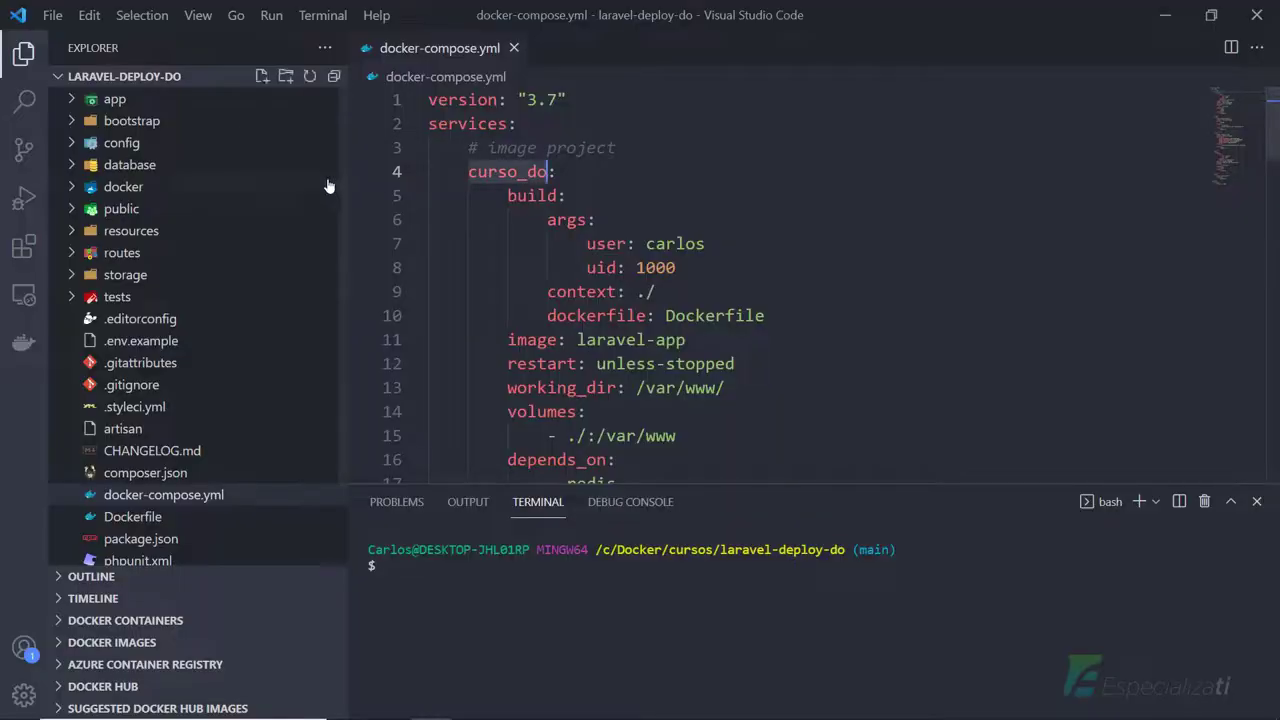
{"action": "left_click", "coordinate": [513, 48]}
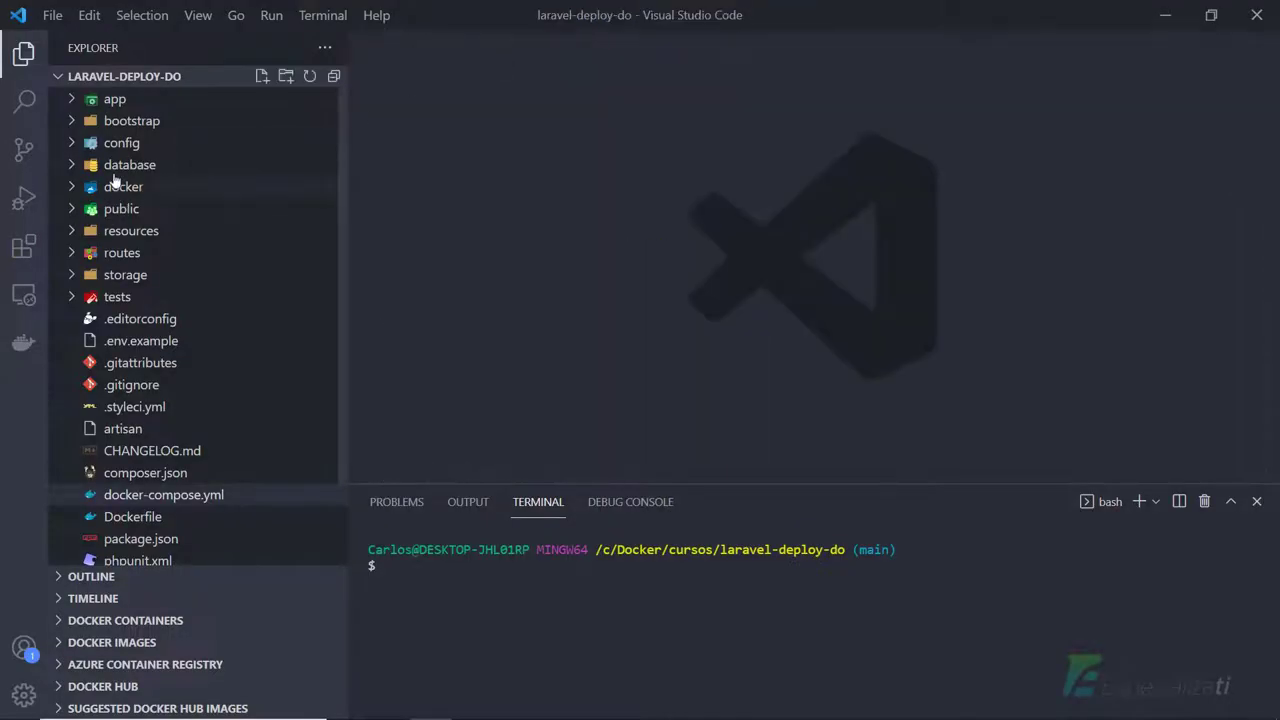
{"action": "left_click", "coordinate": [118, 167]}
{"action": "left_click", "coordinate": [122, 210]}
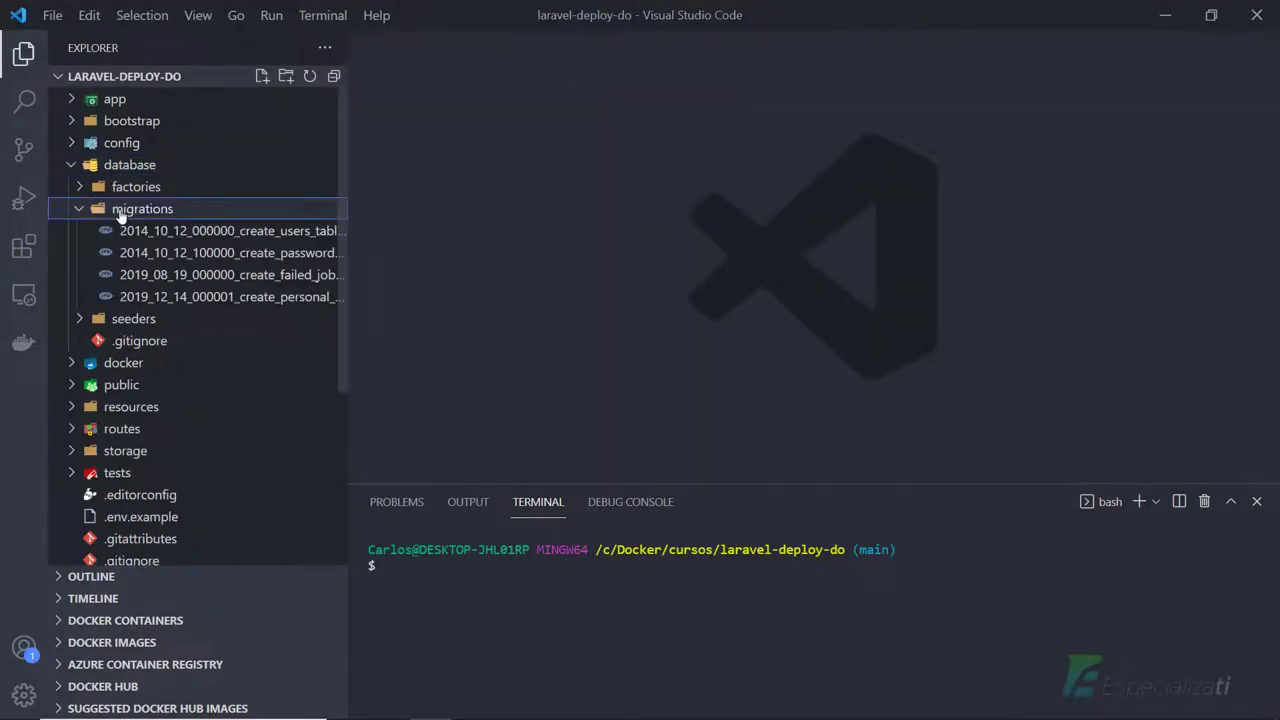
{"action": "left_click", "coordinate": [255, 253]}
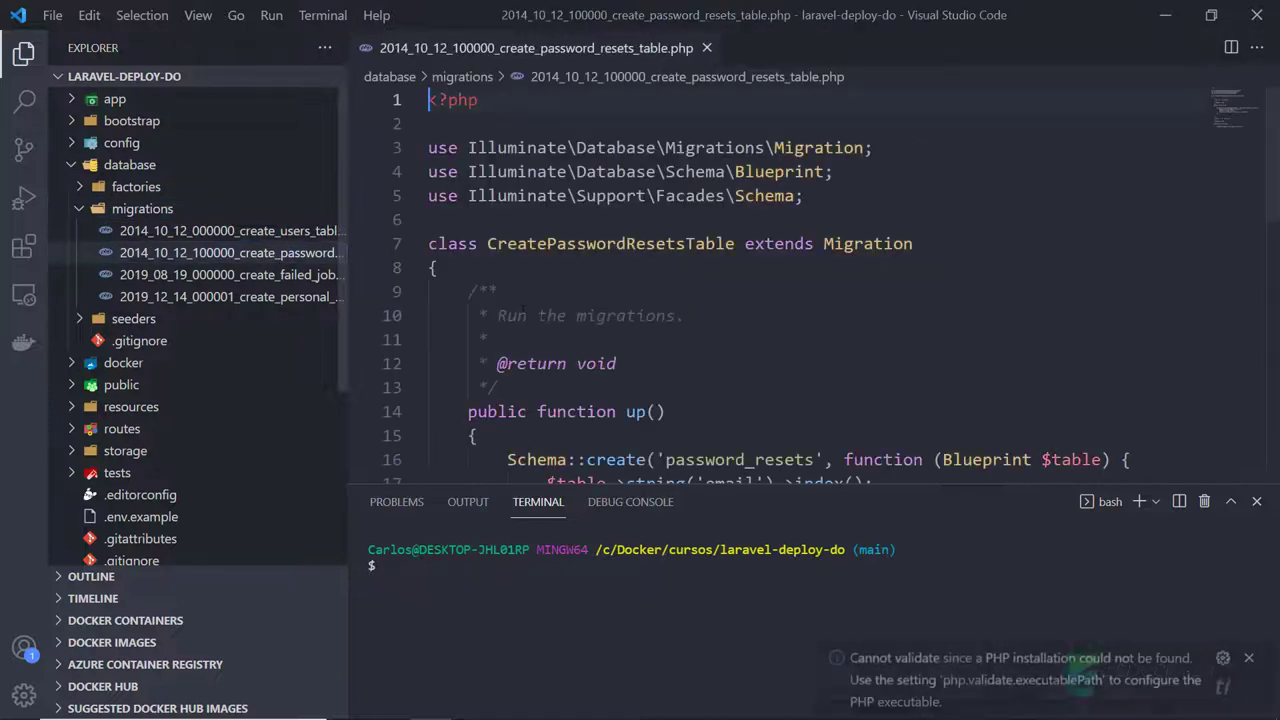
Copy the password_resets table name, add "$table->id();" as the first column in its Schema::create block, and save the migration
{"action": "scroll", "coordinate": [800, 280], "scroll_direction": "down", "scroll_amount": 3}
{"action": "double_click", "coordinate": [733, 270]}
{"action": "key", "text": "ctrl+c"}
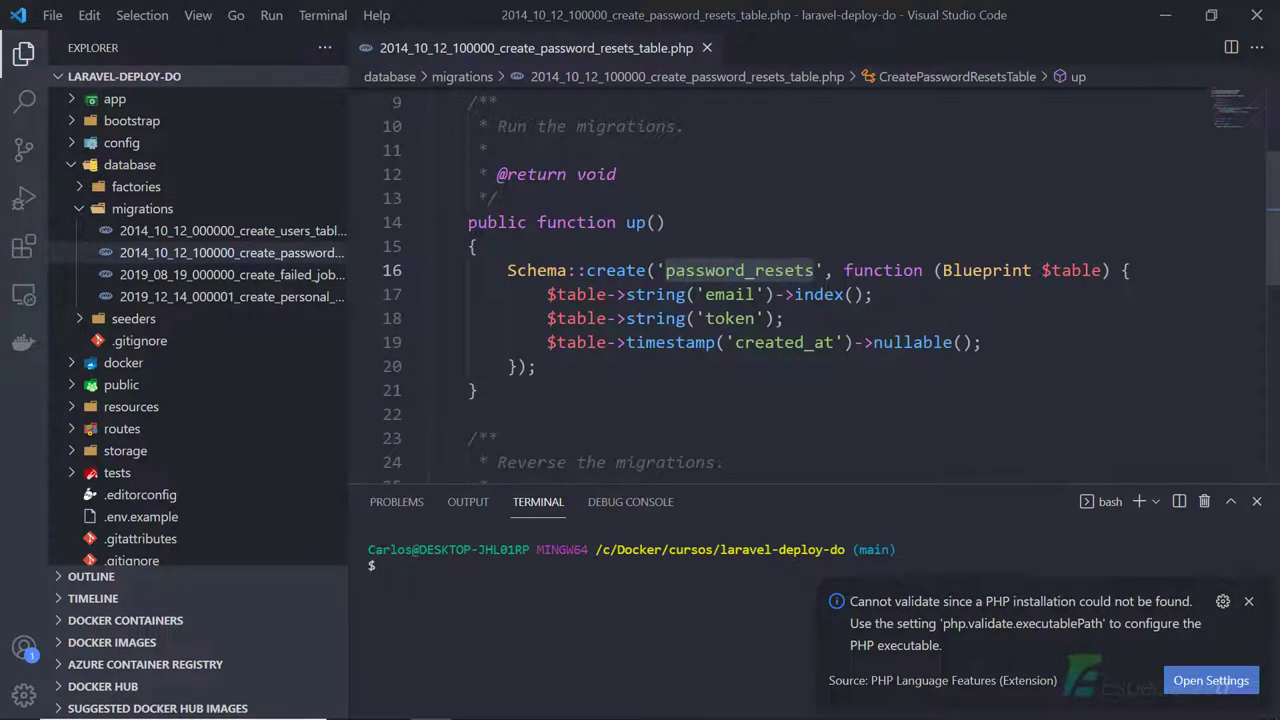
{"action": "left_click", "coordinate": [1153, 270]}
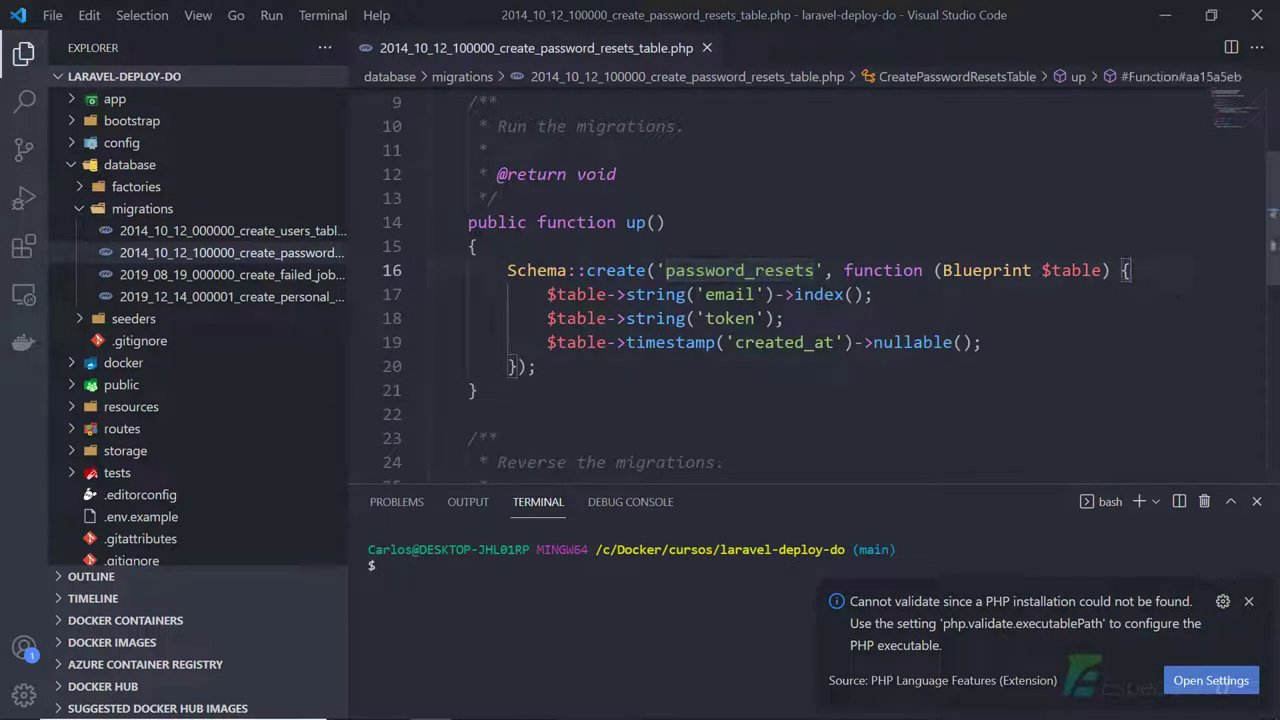
{"action": "key", "text": "Return"}
{"action": "type", "text": "$table="}
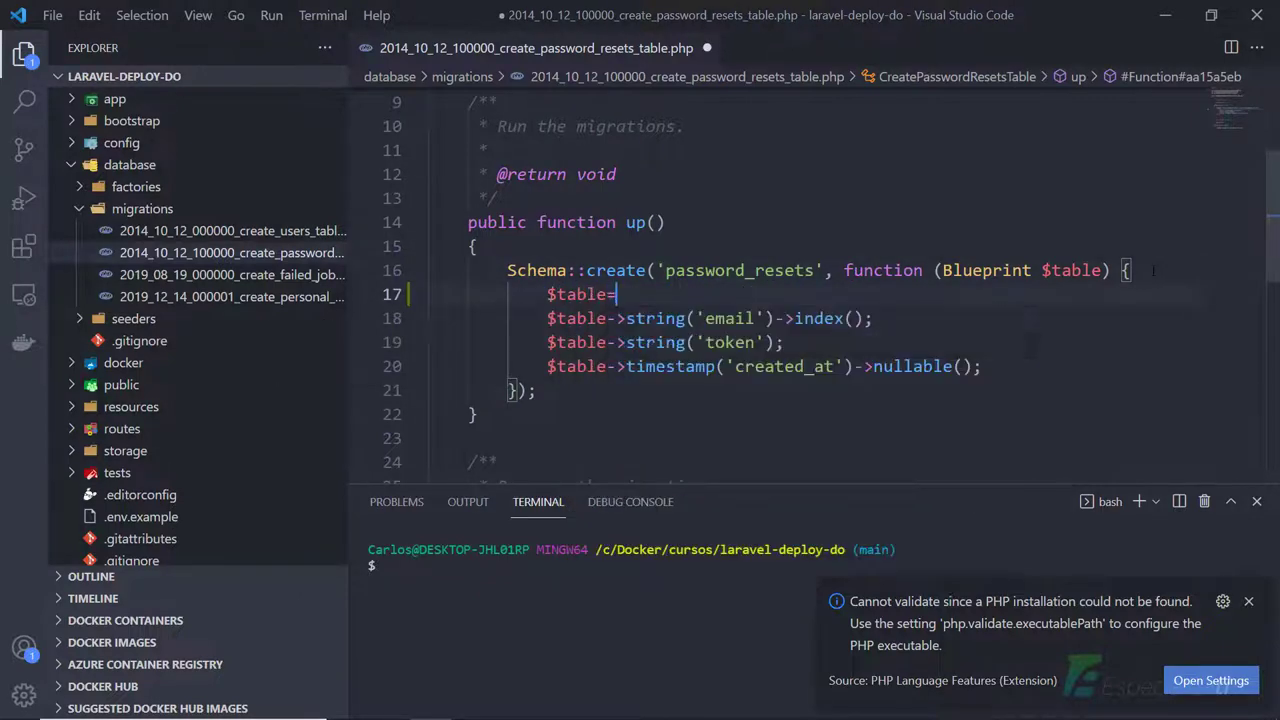
{"action": "key", "text": "BackSpace"}
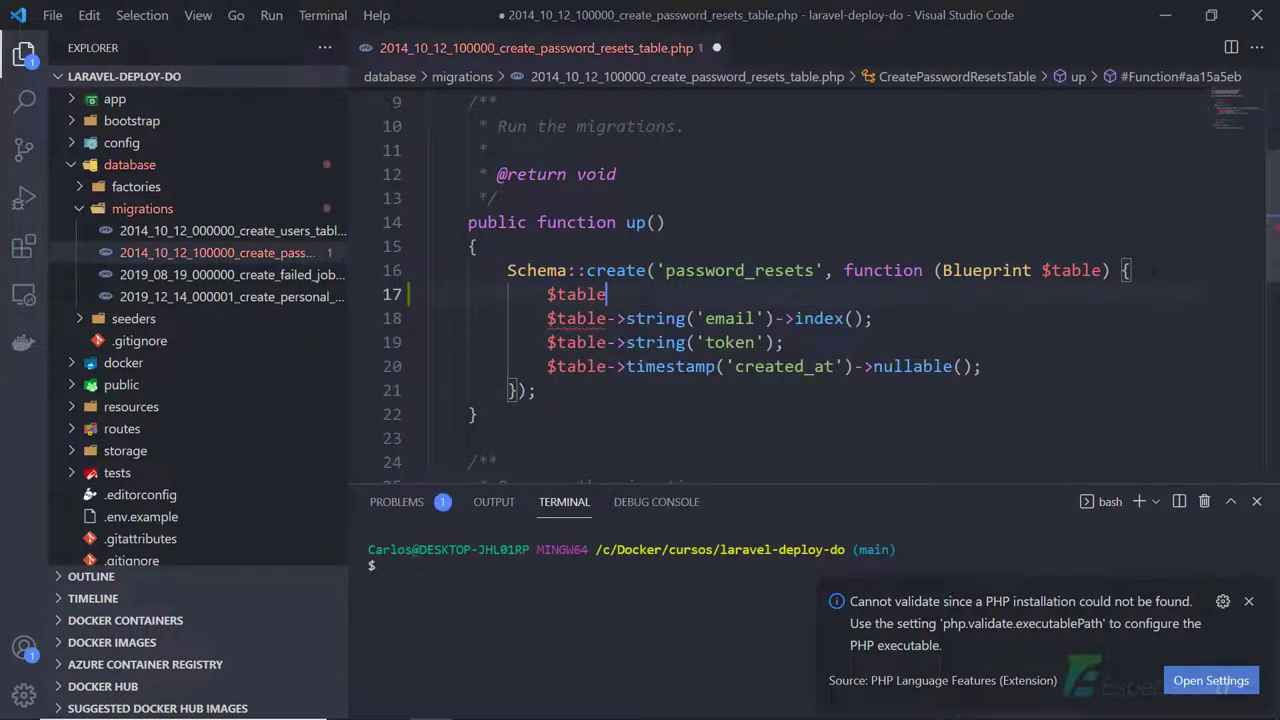
{"action": "type", "text": "->id"}
{"action": "key", "text": "ctrl+v"}
{"action": "key", "text": "ctrl+s"}
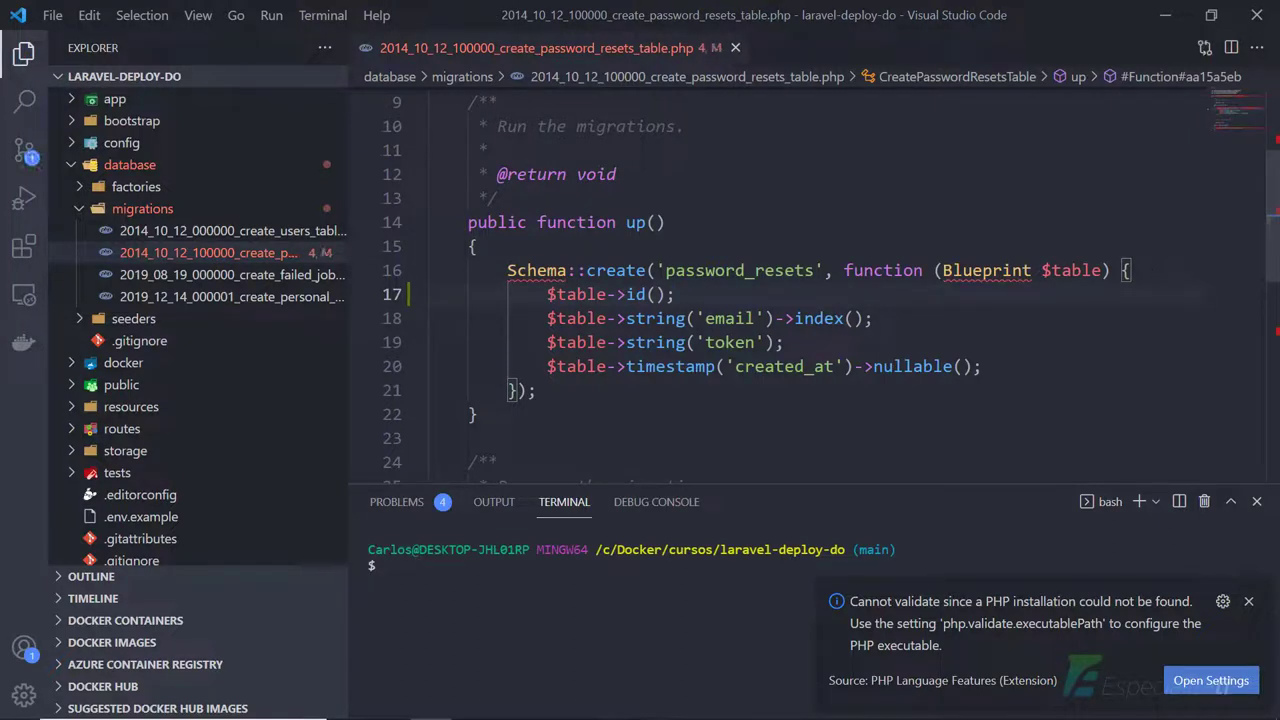
Commit the migration change with the message "Add Primary Key table password_resets"
{"action": "left_click", "coordinate": [24, 150]}
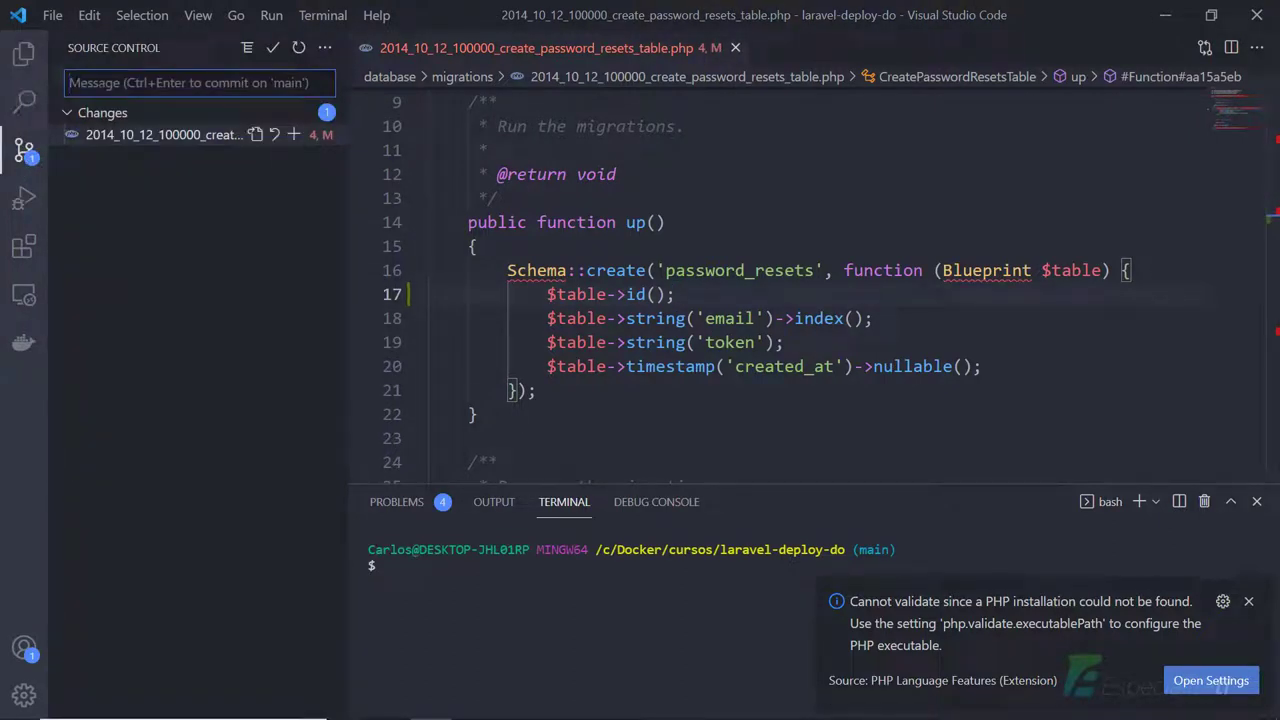
{"action": "type", "text": "Add "}
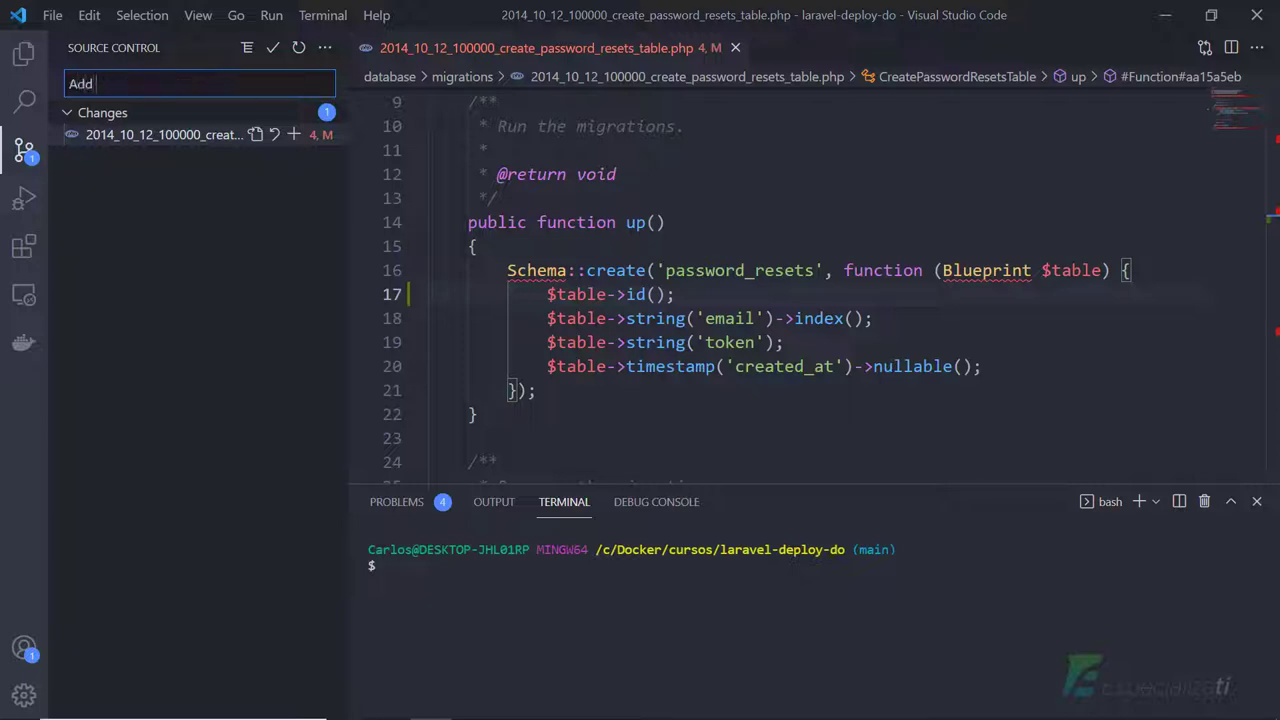
{"action": "type", "text": "Primary Key"}
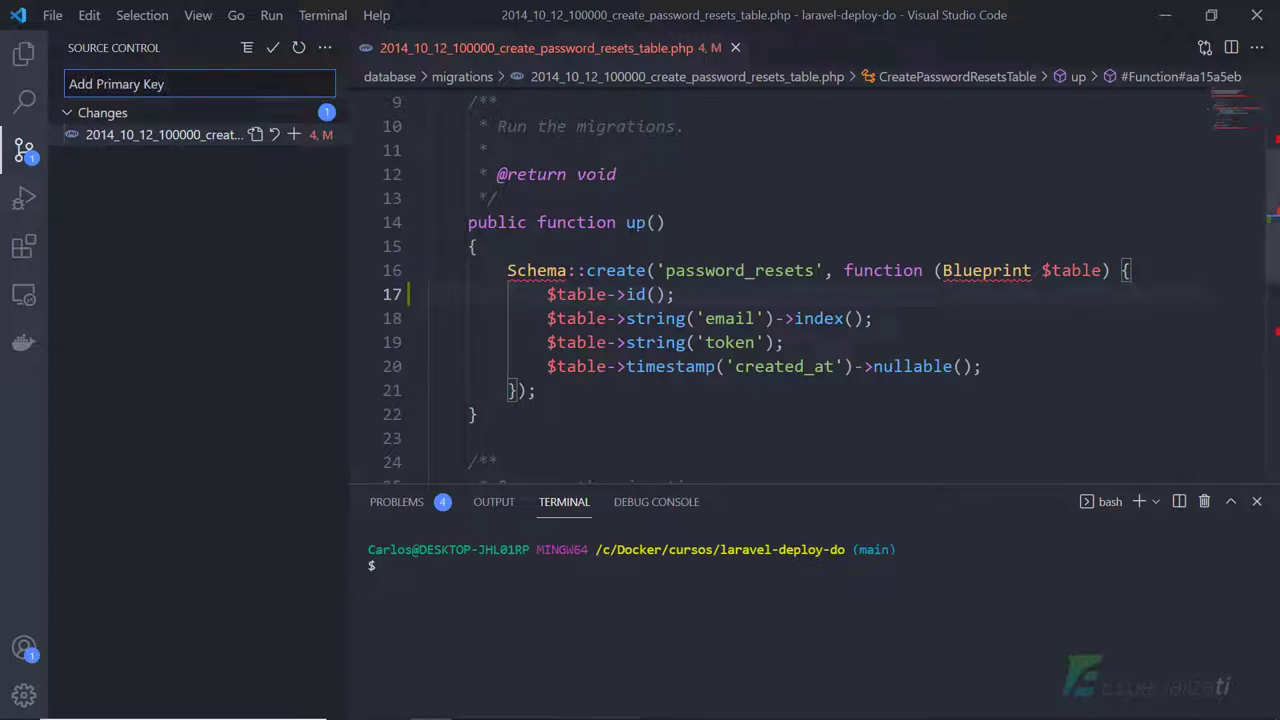
{"action": "left_click", "coordinate": [704, 270]}
{"action": "left_click", "coordinate": [115, 84]}
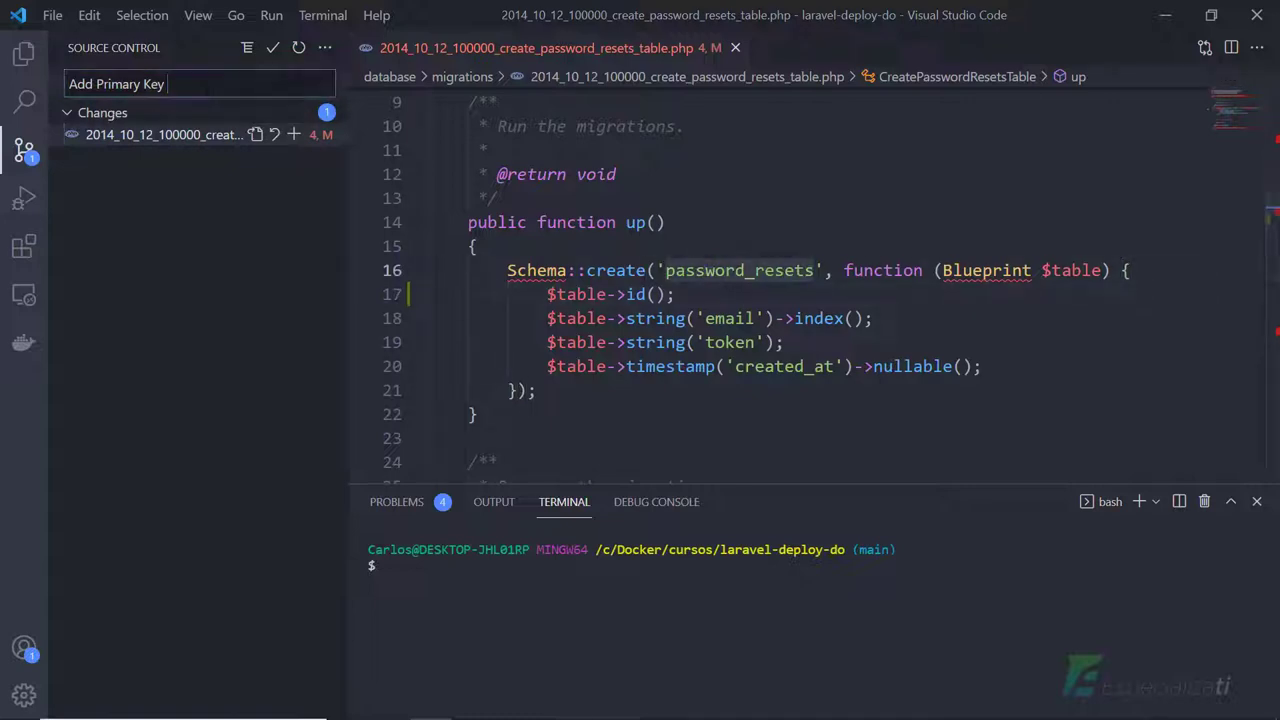
{"action": "type", "text": "table"}
{"action": "key", "text": "ctrl+v"}
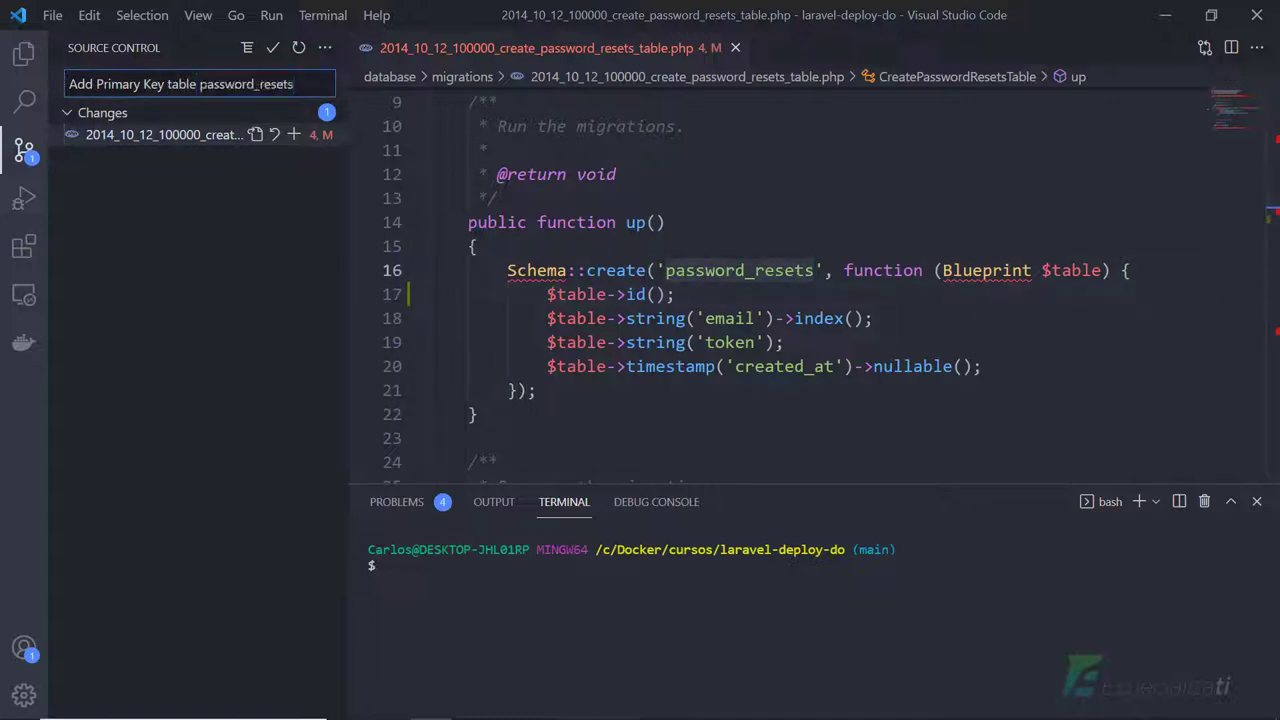
{"action": "key", "text": "ctrl+Return"}
{"action": "key", "text": "Return"}
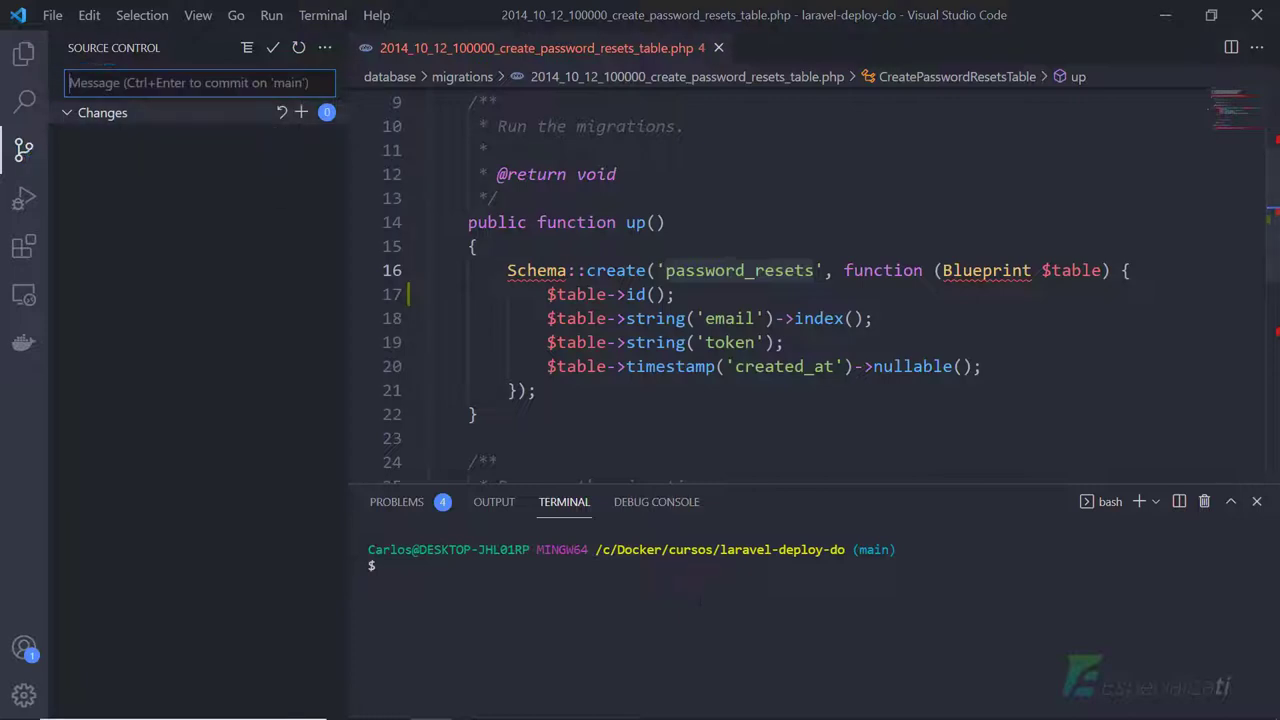
Push the commit to the remote repository with "git push origin main"
{"action": "left_click", "coordinate": [704, 607]}
{"action": "type", "text": "git"}
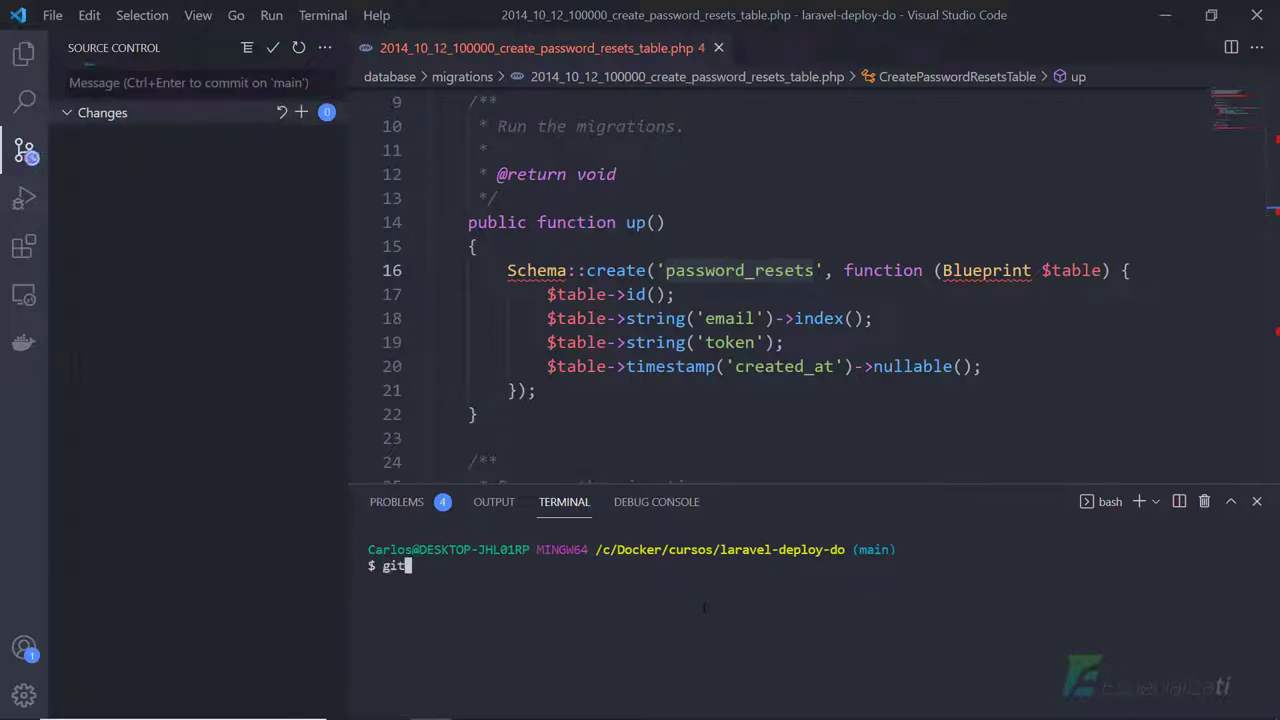
{"action": "type", "text": " push origin main"}
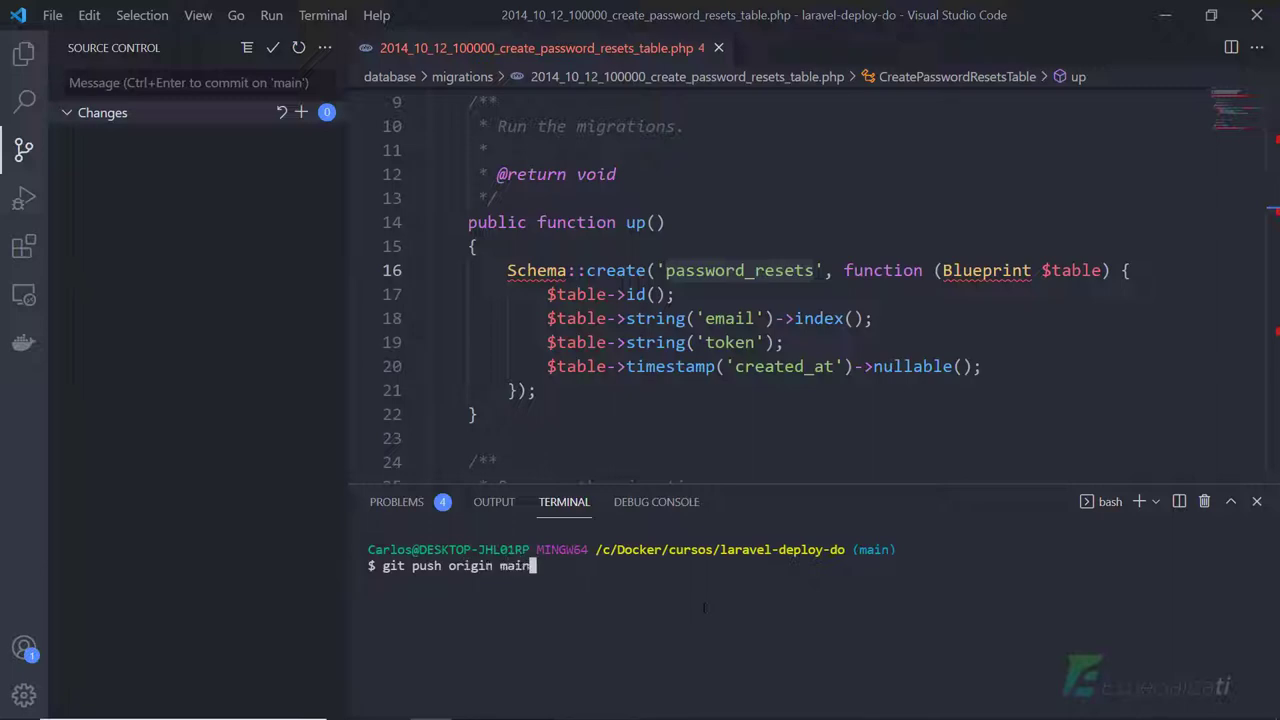
{"action": "key", "text": "Return"}
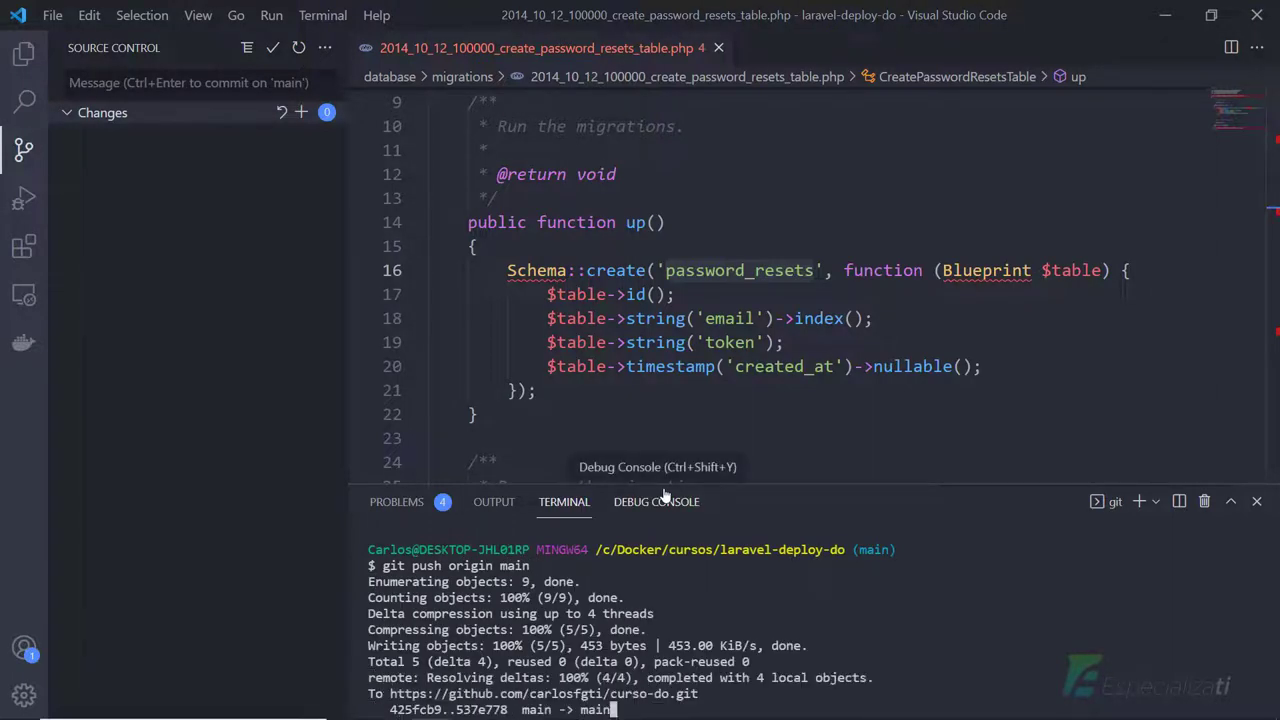
Switch to the server terminal, exit the container shell and update the project with "git pull origin main"
{"action": "key", "text": "alt+Tab"}
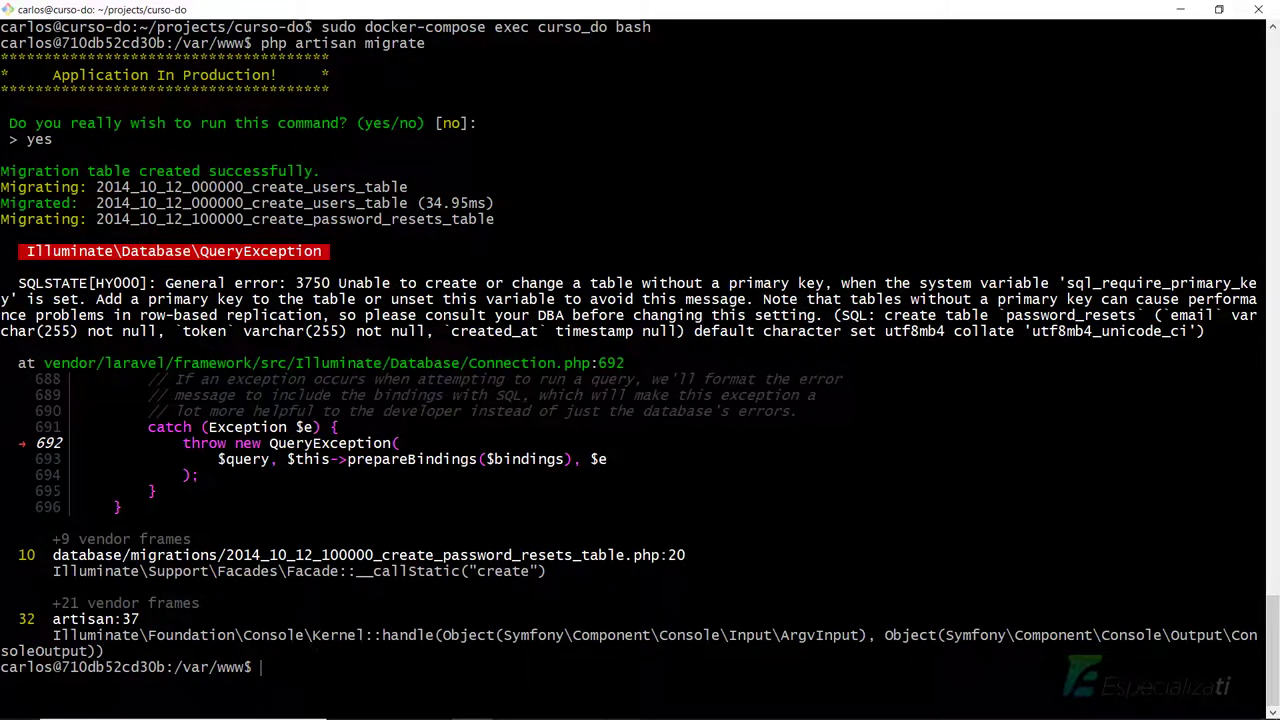
{"action": "key", "text": "ctrl+l"}
{"action": "type", "text": "exit"}
{"action": "key", "text": "Return"}
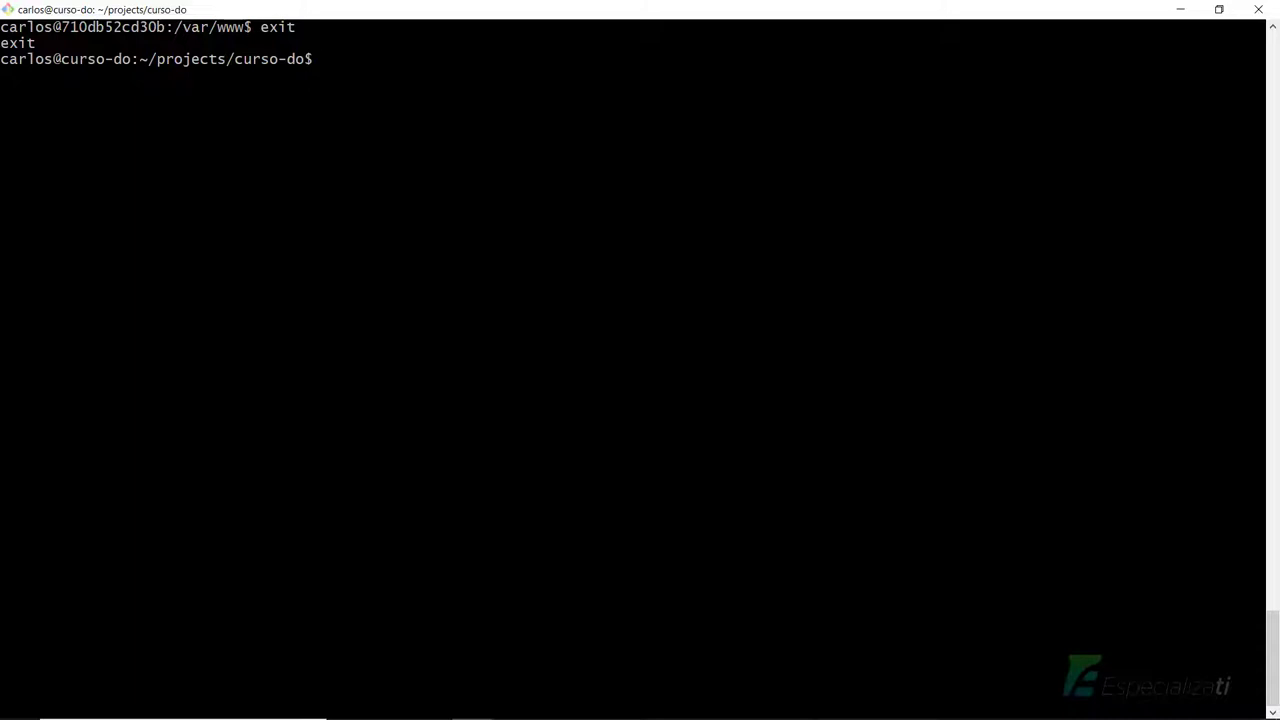
{"action": "type", "text": "git pull origin main"}
{"action": "key", "text": "Return"}
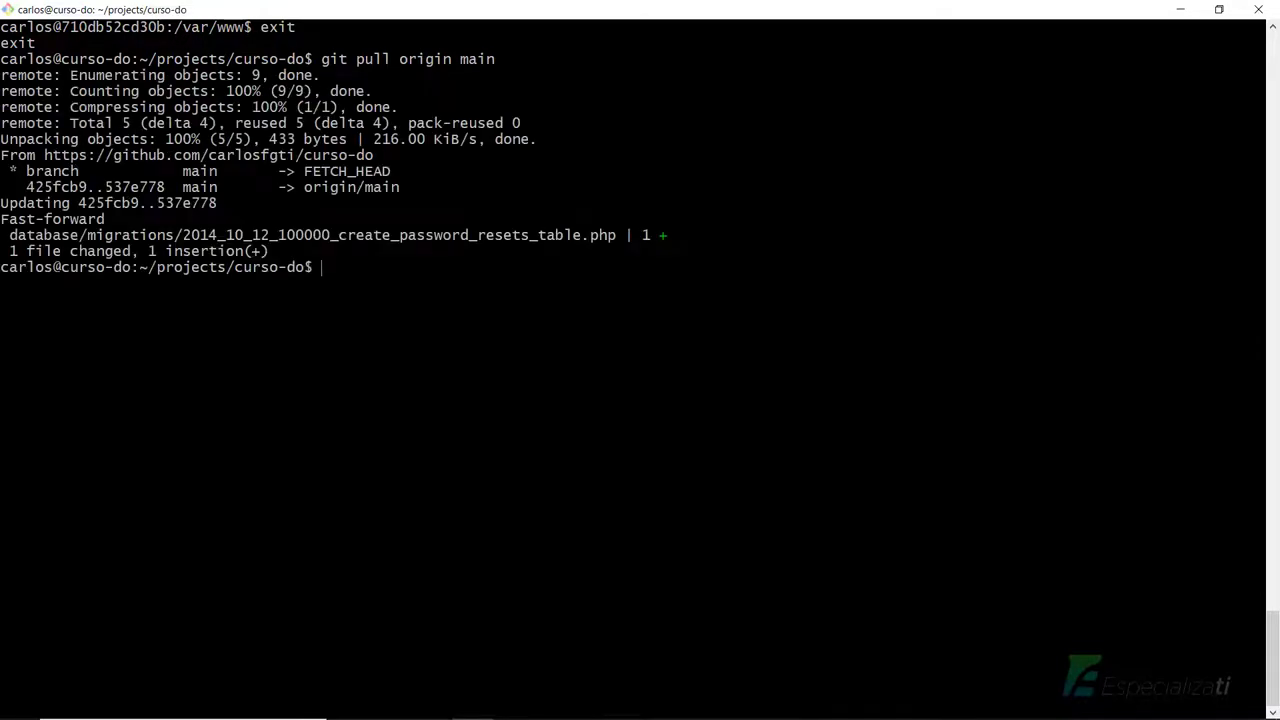
Reopen a bash shell in the curso_do service with "sudo docker-compose exec curso_do bash" and clear the terminal
{"action": "key", "text": "Up"}
{"action": "key", "text": "Up"}
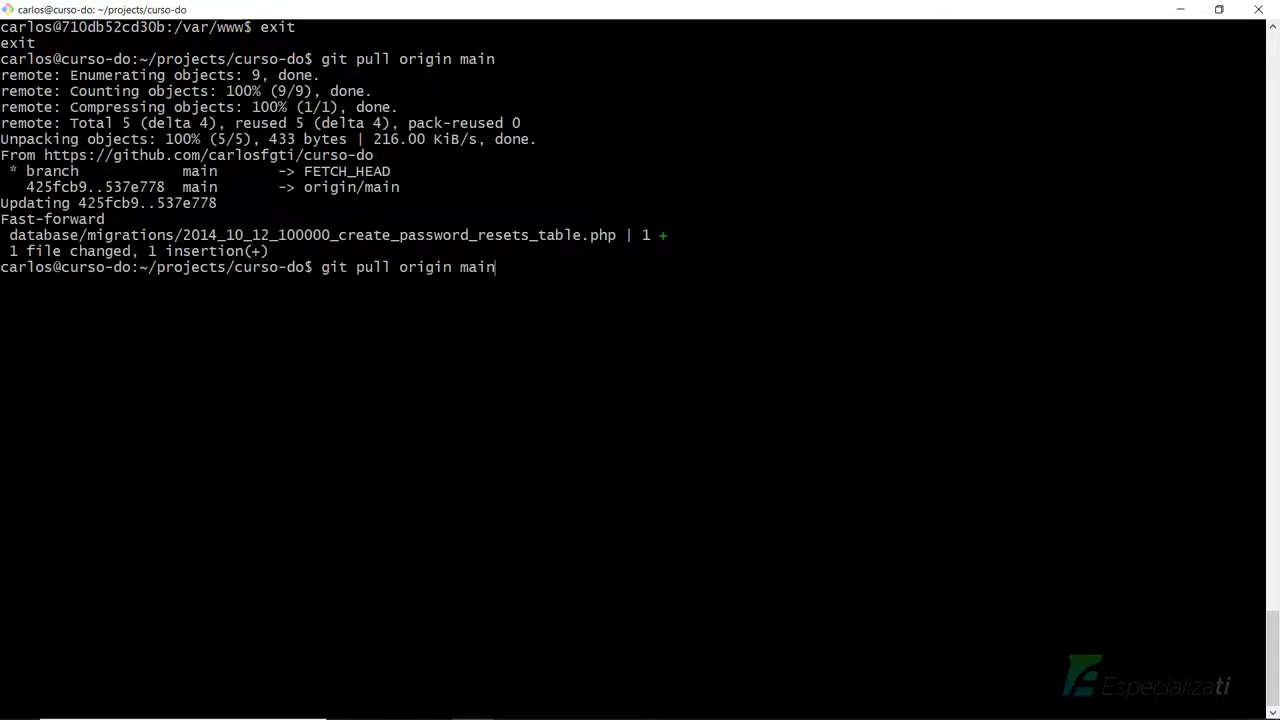
{"action": "key", "text": "Return"}
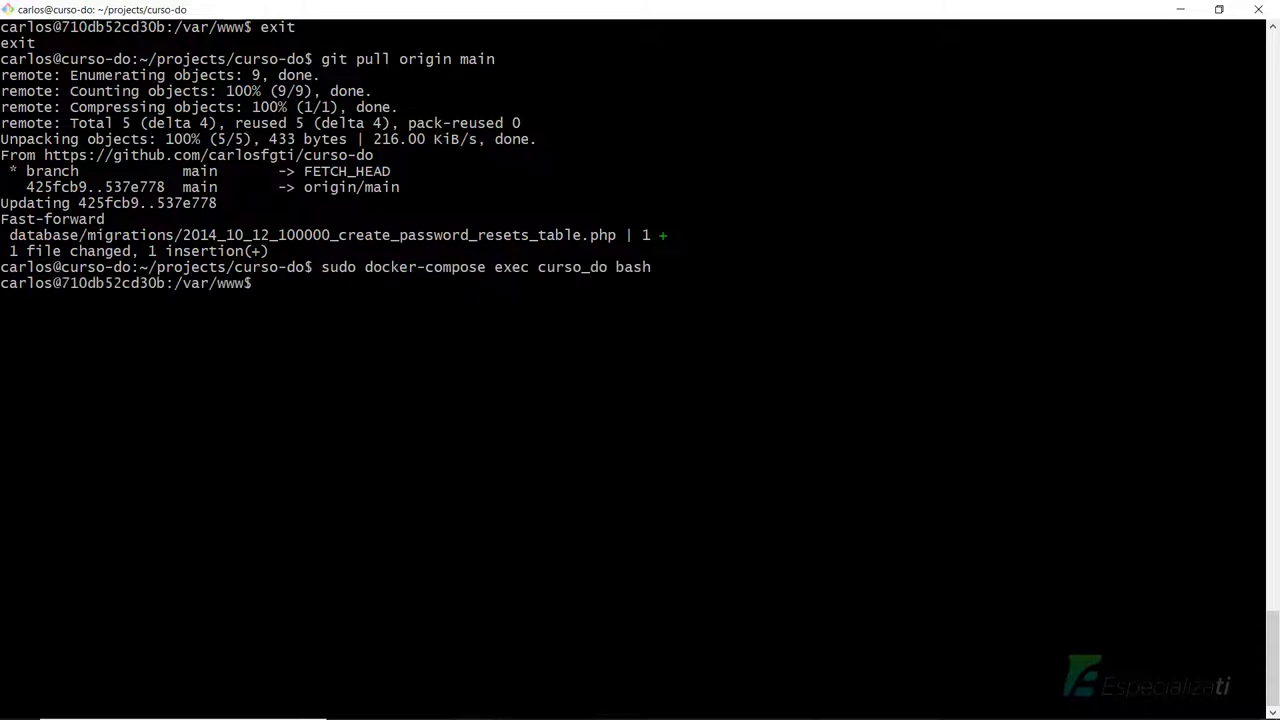
{"action": "key", "text": "ctrl+l"}
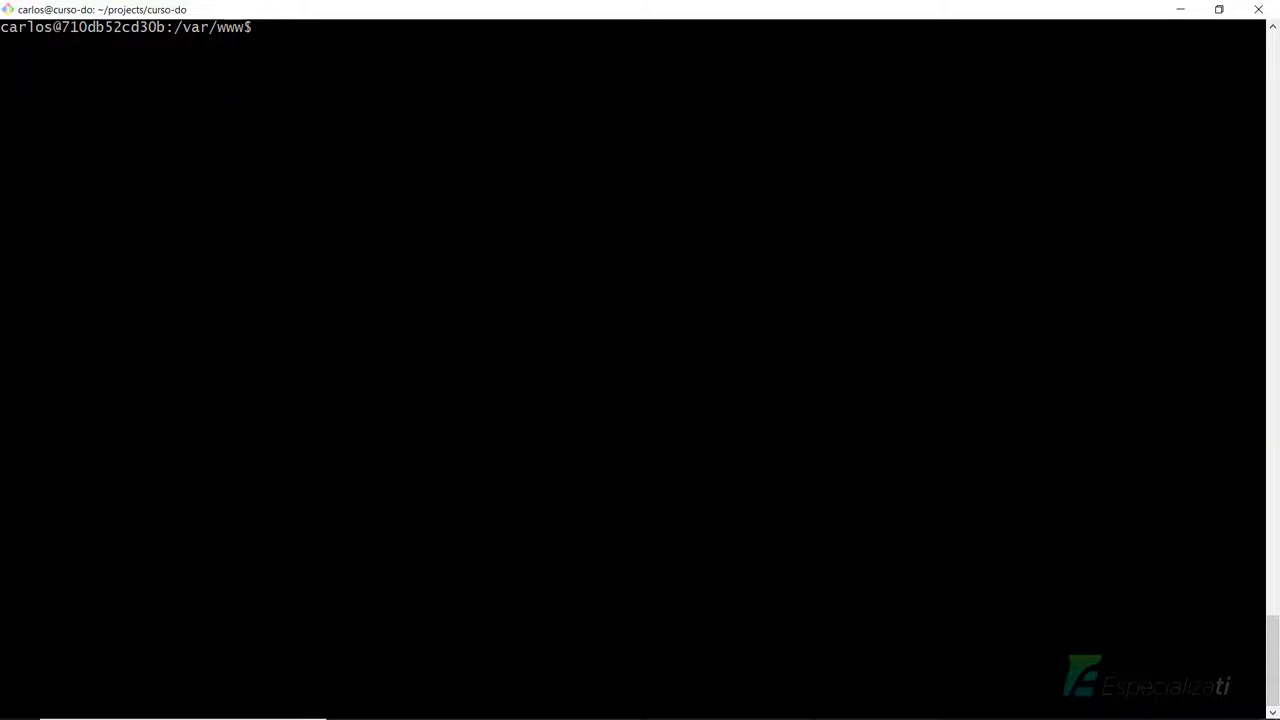
Rebuild all database tables with "php artisan migrate:fresh", answer "yes" to the production confirmation and review the migration output
{"action": "type", "text": "php artisan migrate"}
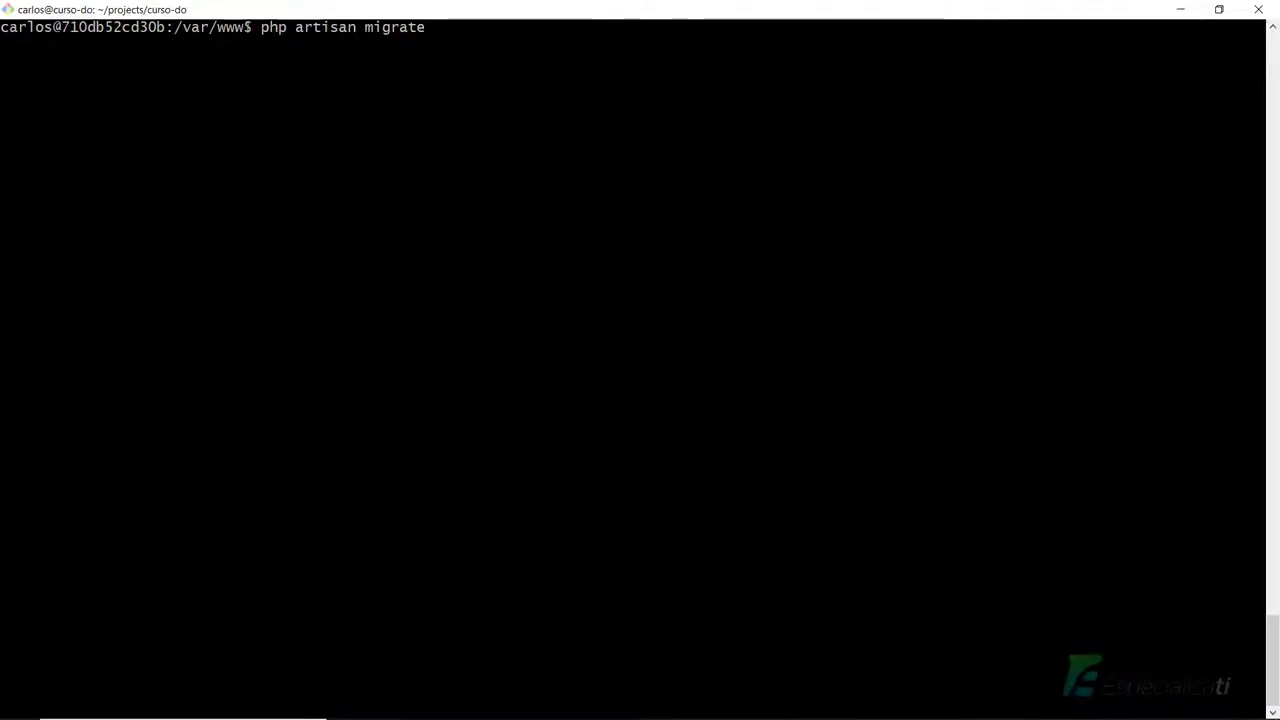
{"action": "type", "text": ":fres"}
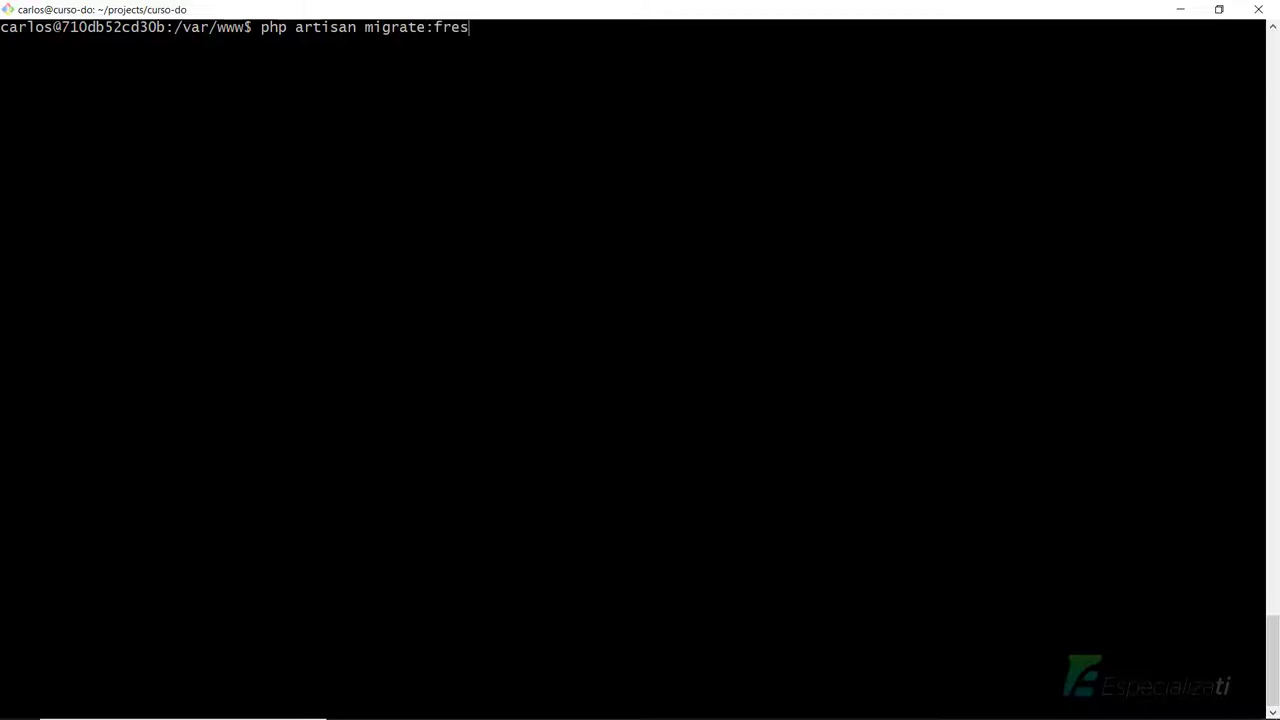
{"action": "type", "text": "h"}
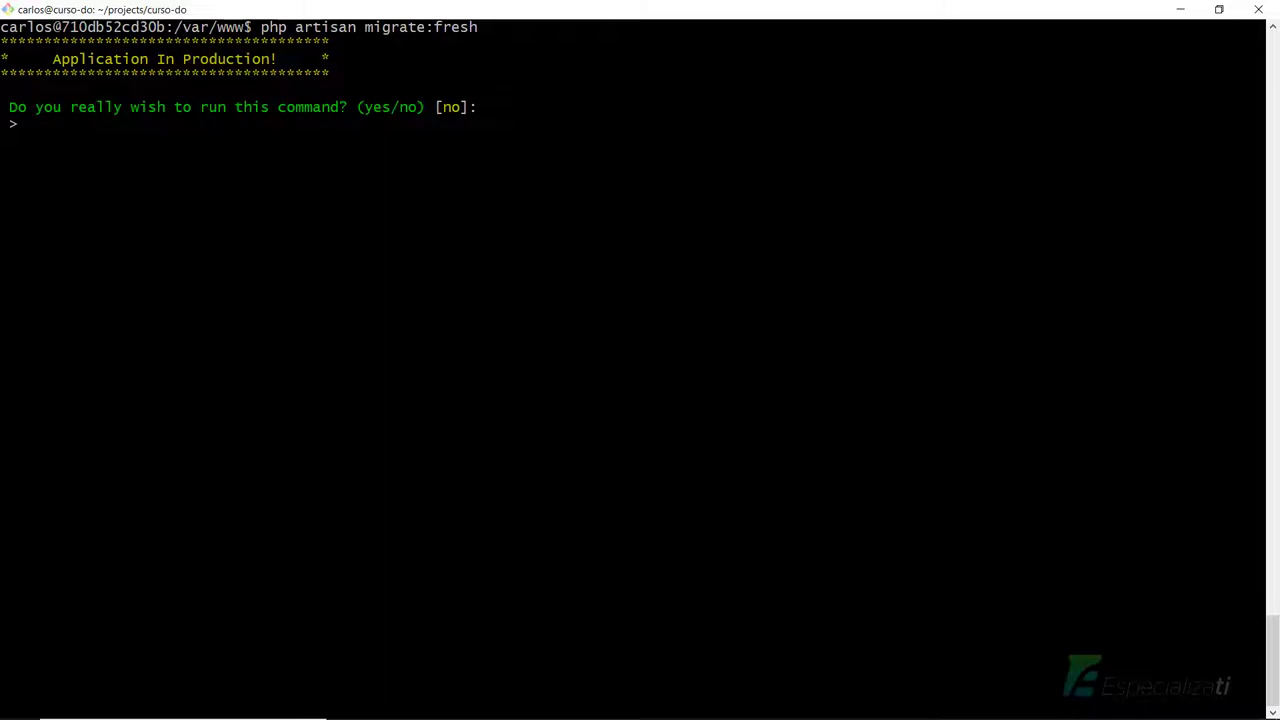
{"action": "type", "text": "yes"}
{"action": "key", "text": "Return"}
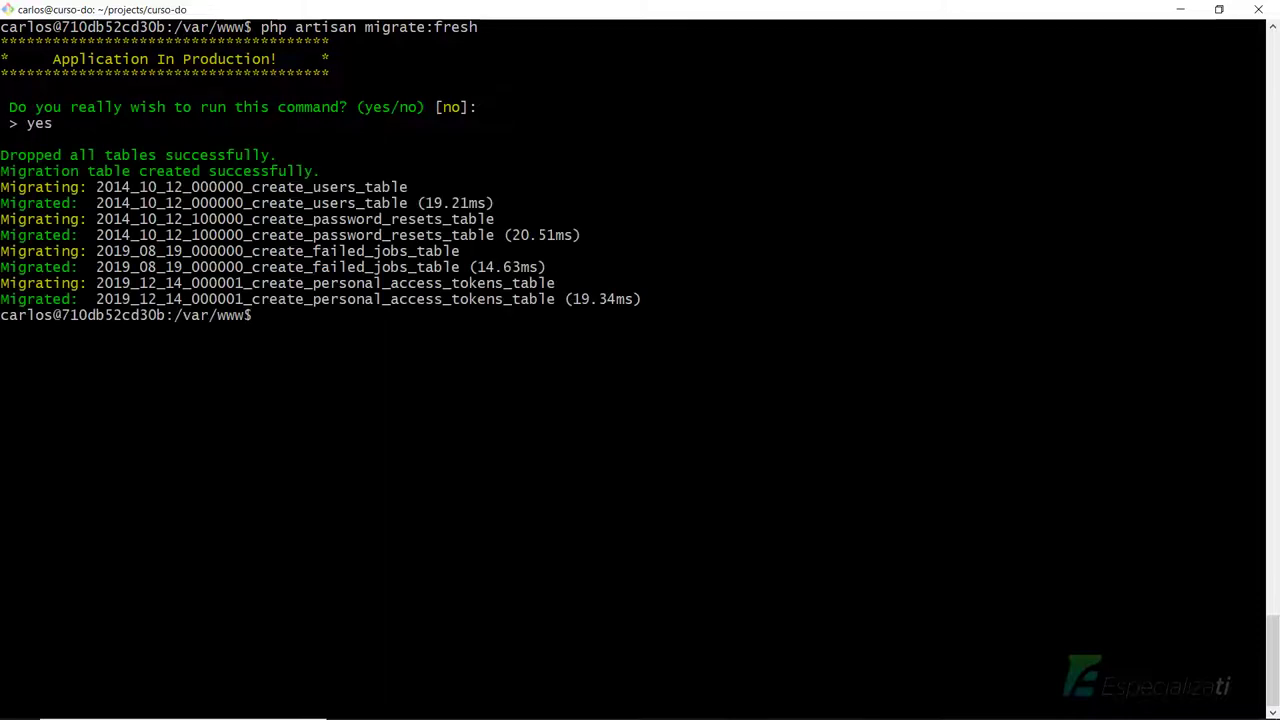
{"action": "left_click_drag", "start_coordinate": [60, 155], "coordinate": [148, 155]}
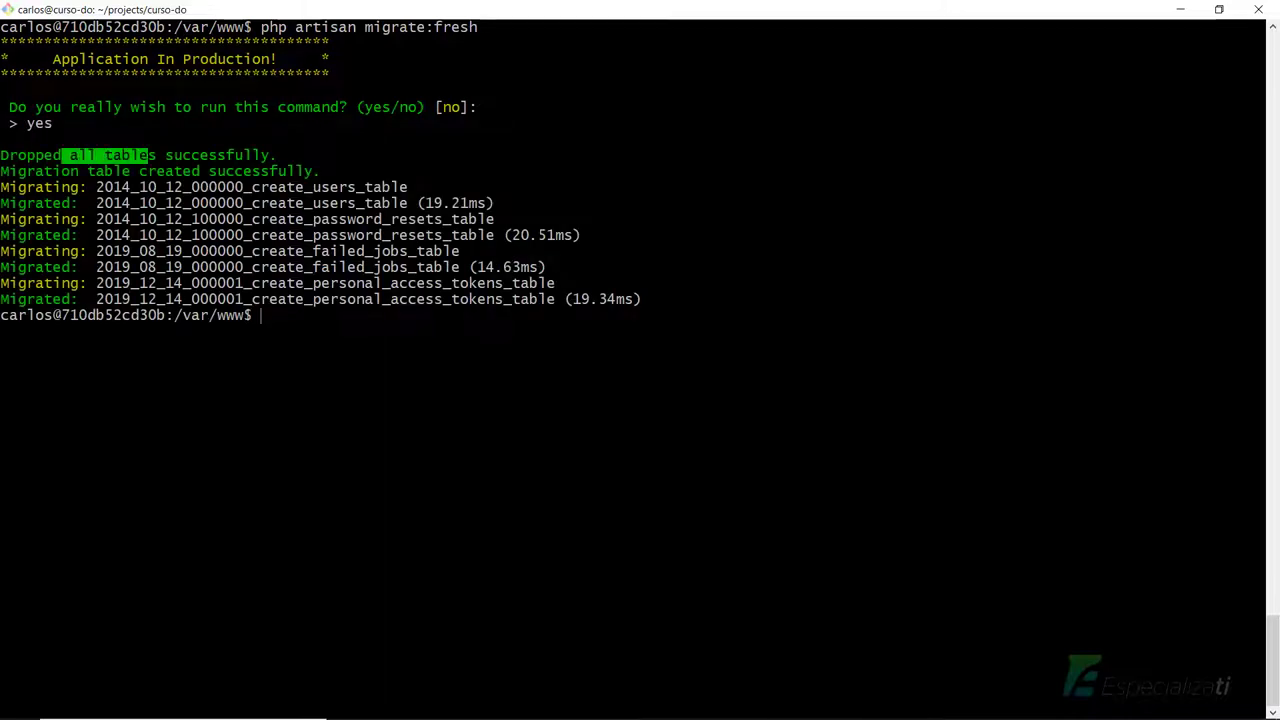
{"action": "left_click_drag", "start_coordinate": [62, 171], "coordinate": [145, 267]}
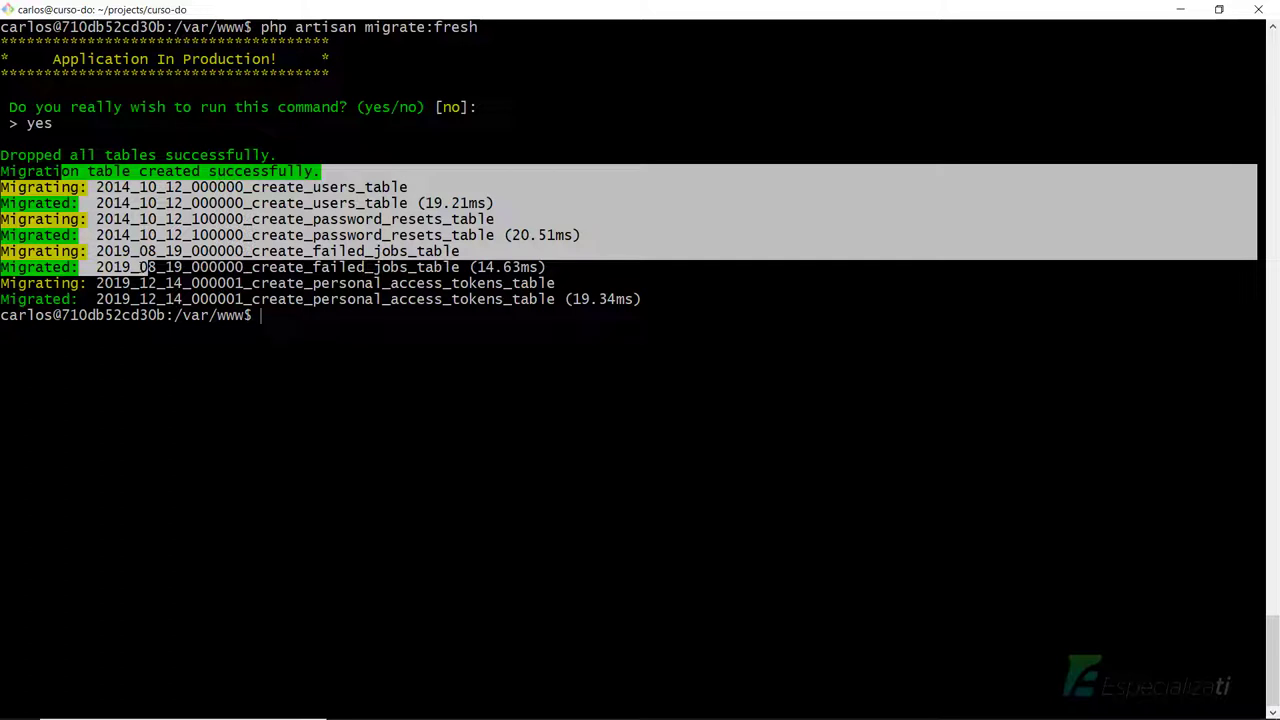
Switch to Chrome and examine the Insights charts of the curso-do-db database cluster on DigitalOcean
{"action": "key", "text": "alt+Tab"}
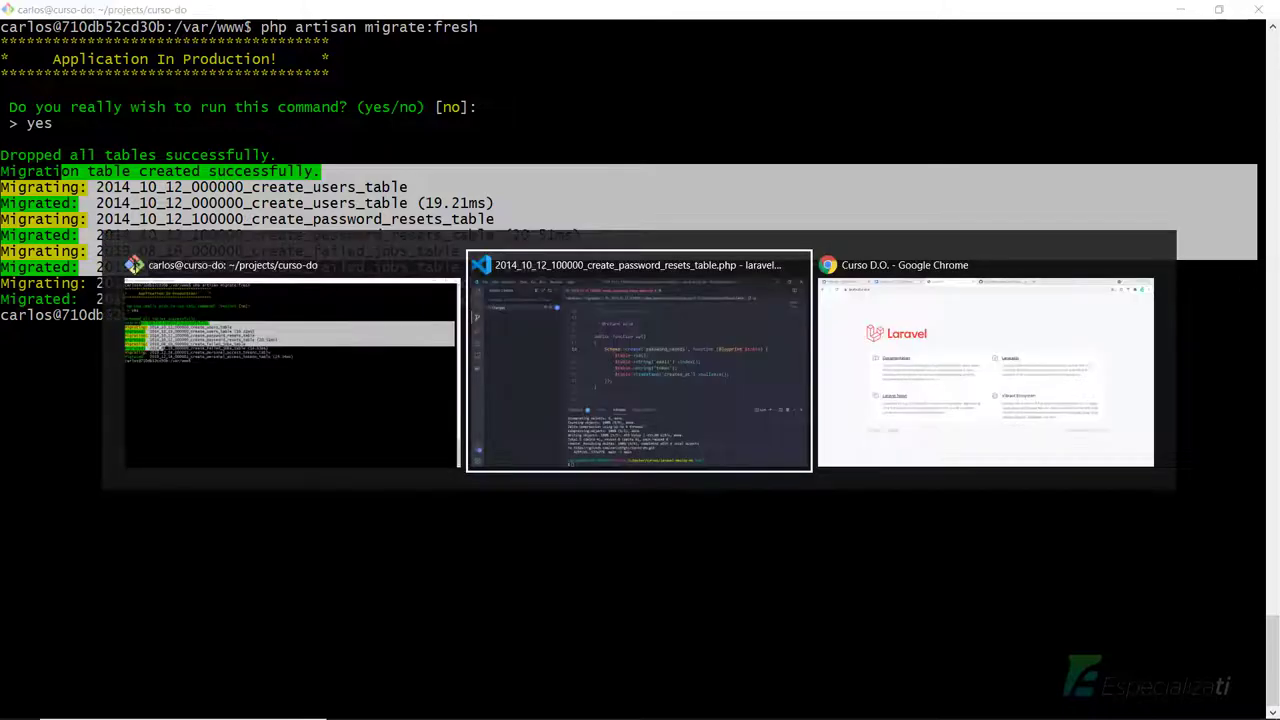
{"action": "key", "text": "alt+Tab"}
{"action": "key", "text": "alt+Tab"}
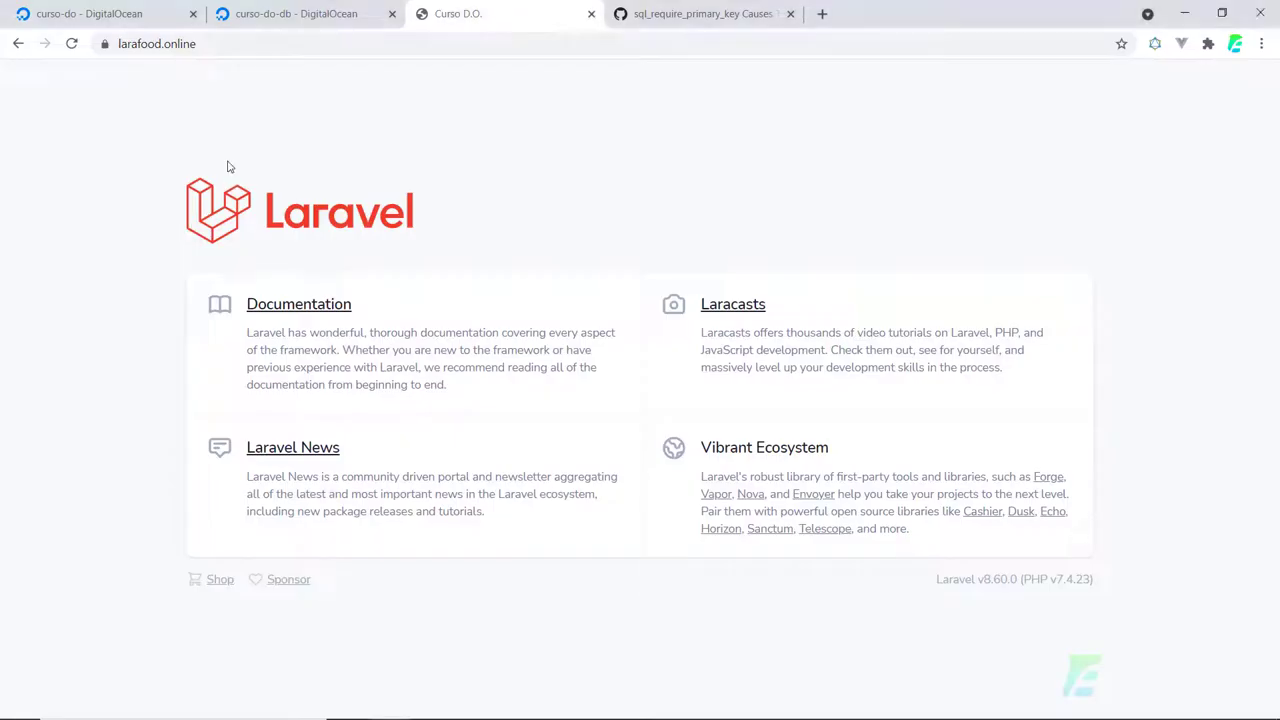
{"action": "left_click", "coordinate": [281, 20]}
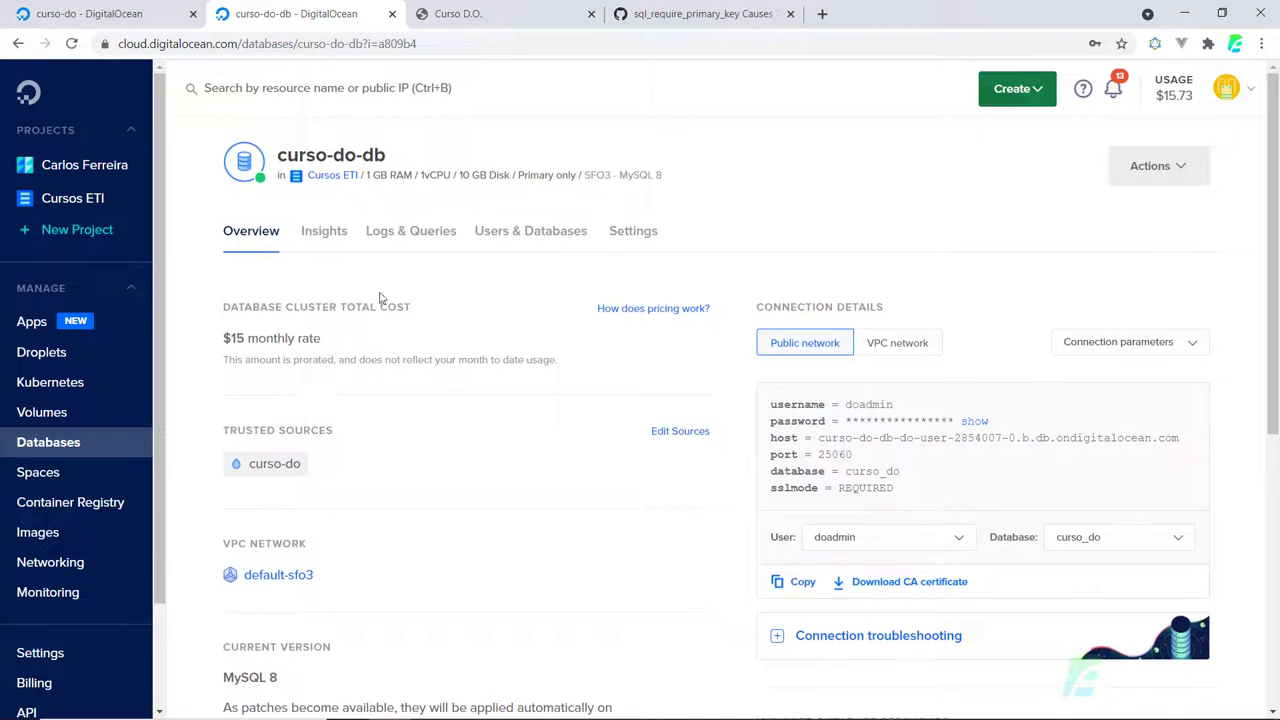
{"action": "left_click", "coordinate": [324, 229]}
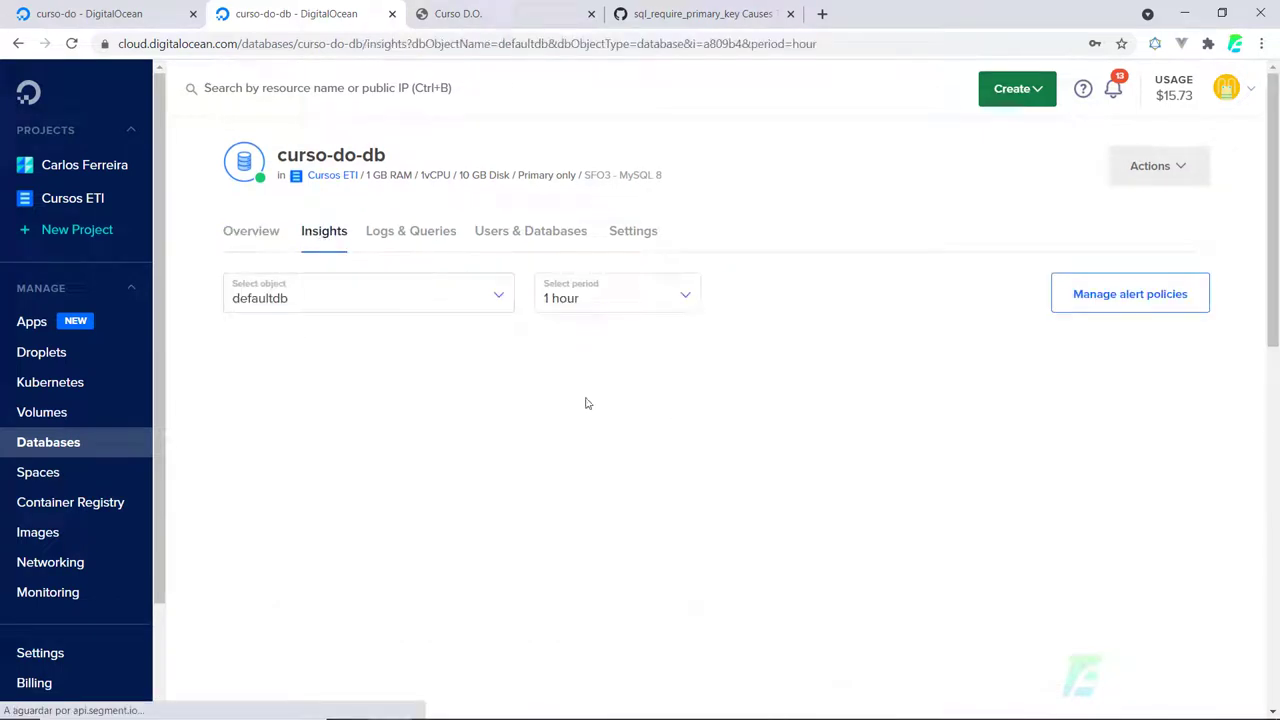
{"action": "scroll", "coordinate": [582, 399], "scroll_direction": "down", "scroll_amount": 1}
{"action": "scroll", "coordinate": [580, 402], "scroll_direction": "down", "scroll_amount": 4}
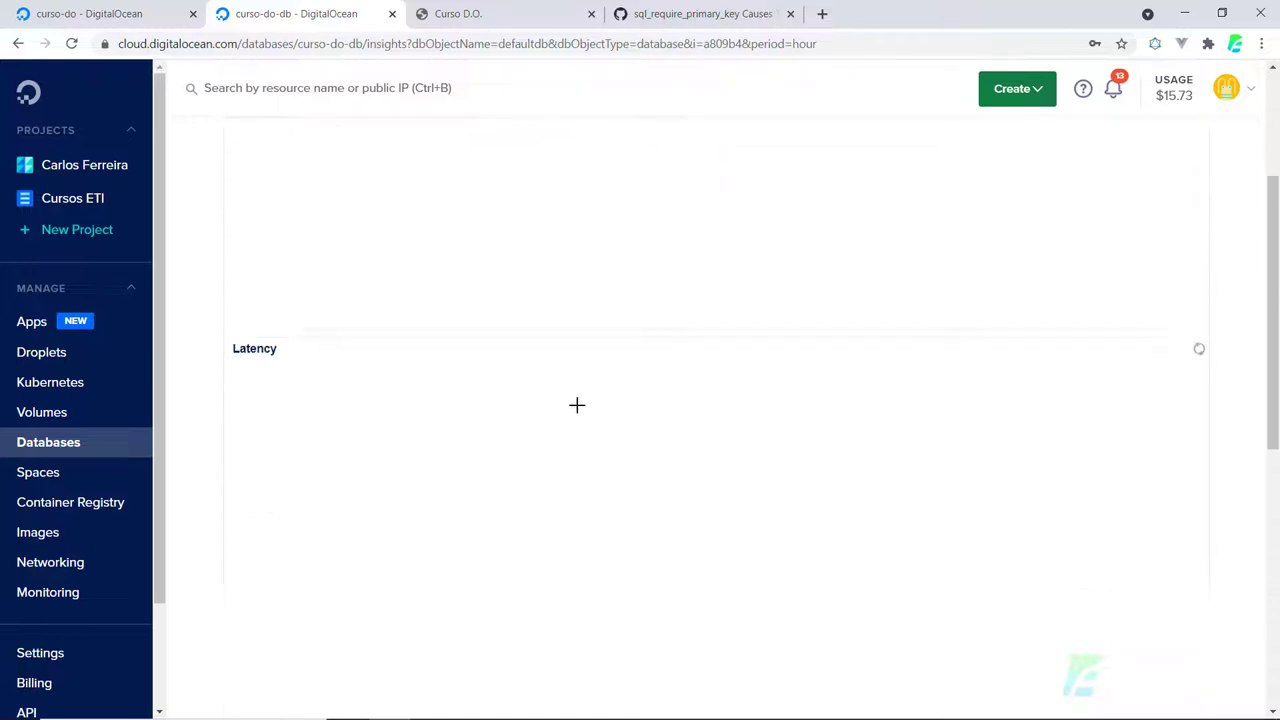
{"action": "scroll", "coordinate": [571, 418], "scroll_direction": "up", "scroll_amount": 3}
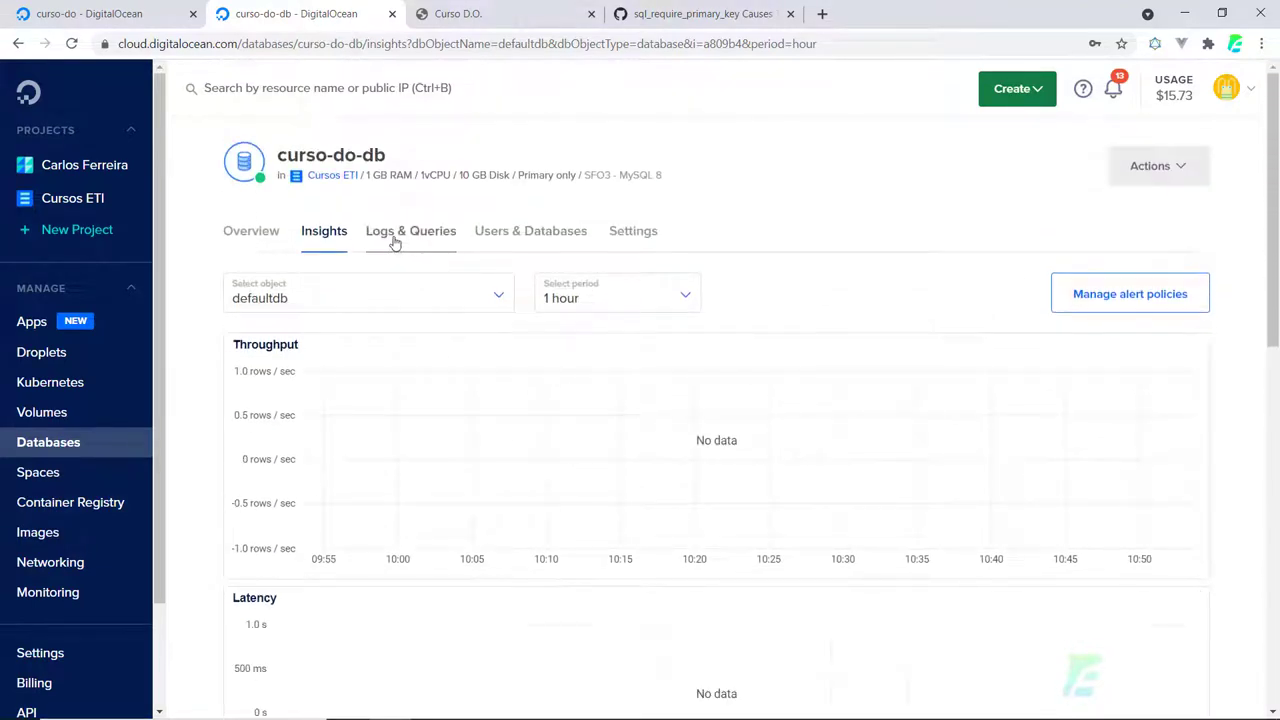
Review the running queries, query statistics and recent logs of the curso-do-db cluster
{"action": "left_click", "coordinate": [393, 241]}
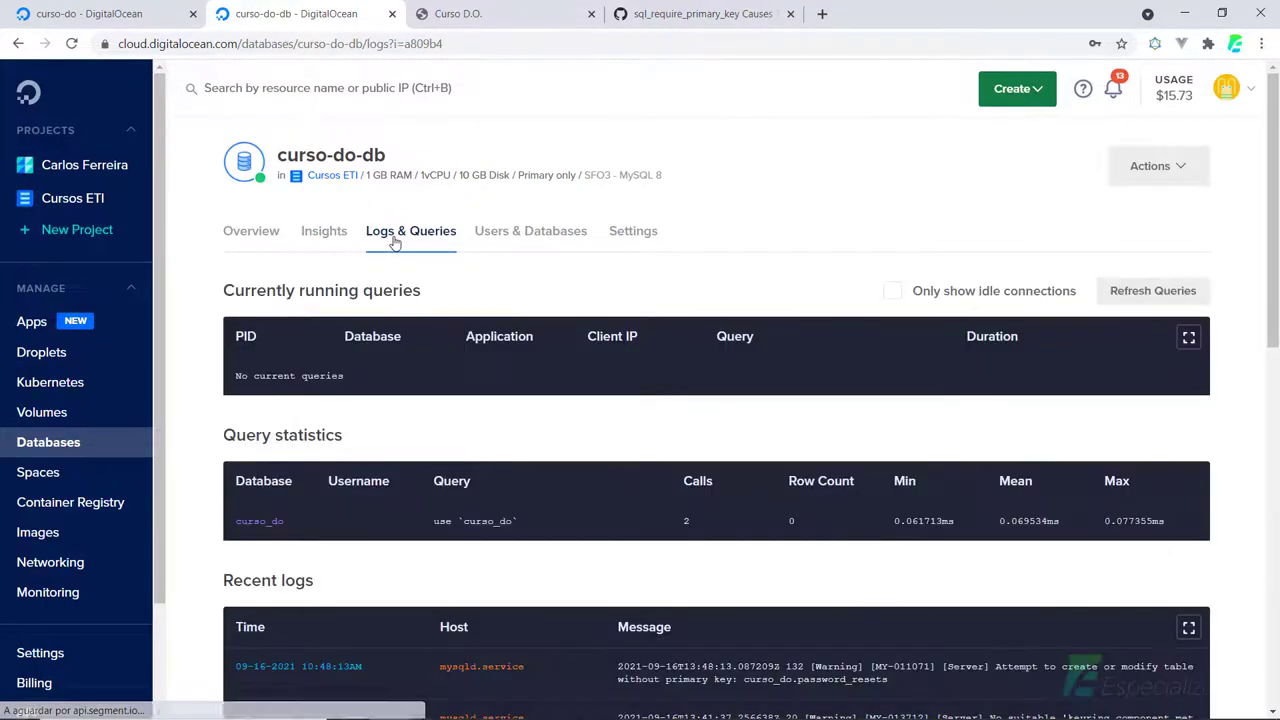
{"action": "scroll", "coordinate": [434, 446], "scroll_direction": "down", "scroll_amount": 5}
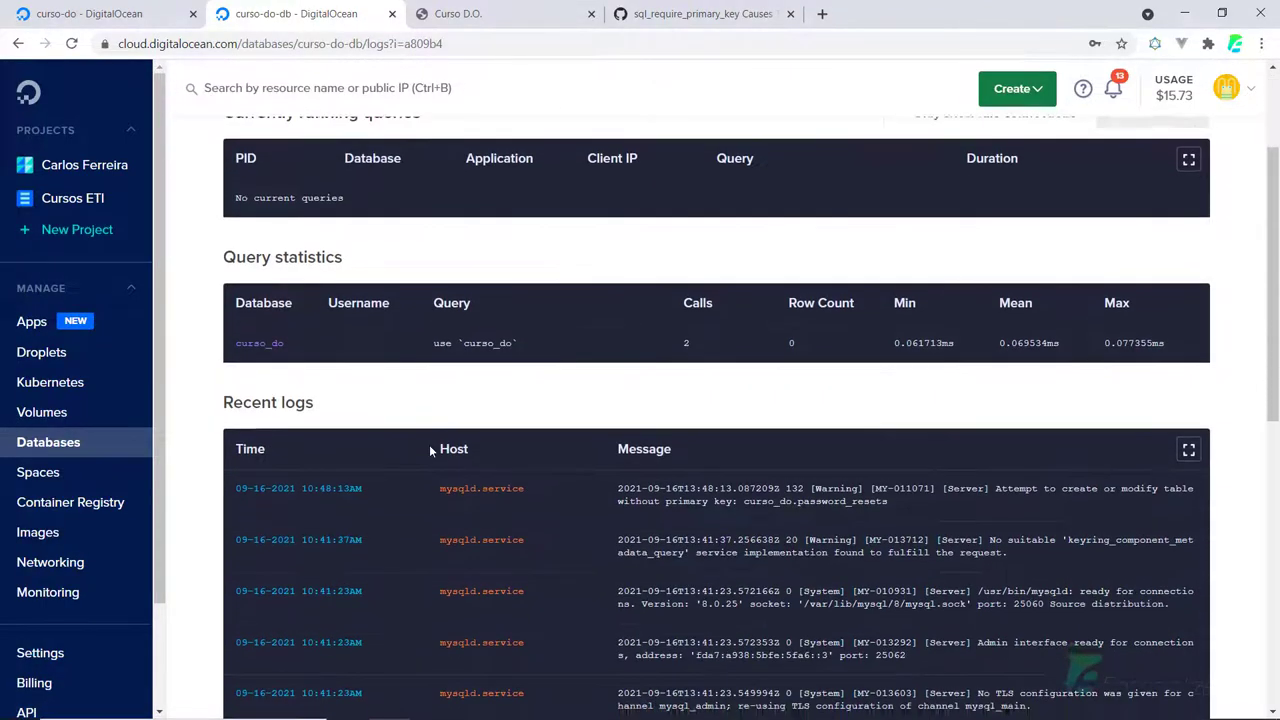
{"action": "scroll", "coordinate": [493, 541], "scroll_direction": "up", "scroll_amount": 3}
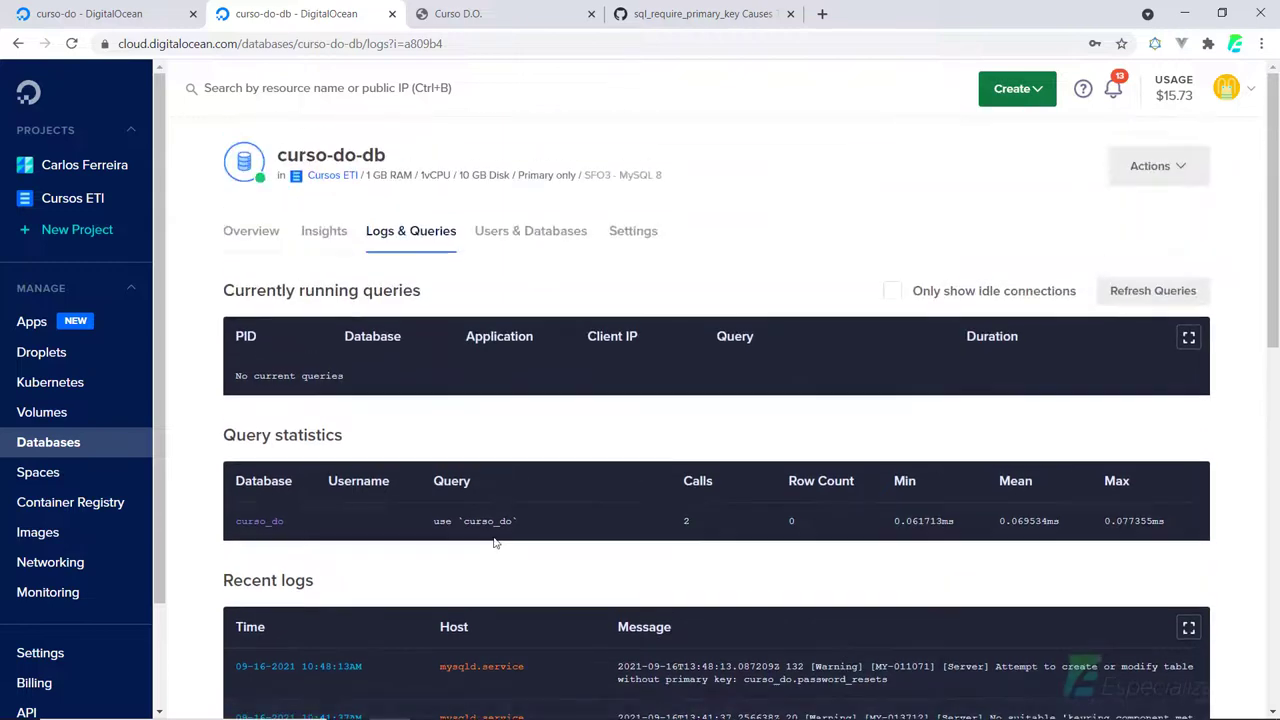
{"action": "left_click_drag", "start_coordinate": [256, 376], "coordinate": [328, 376]}
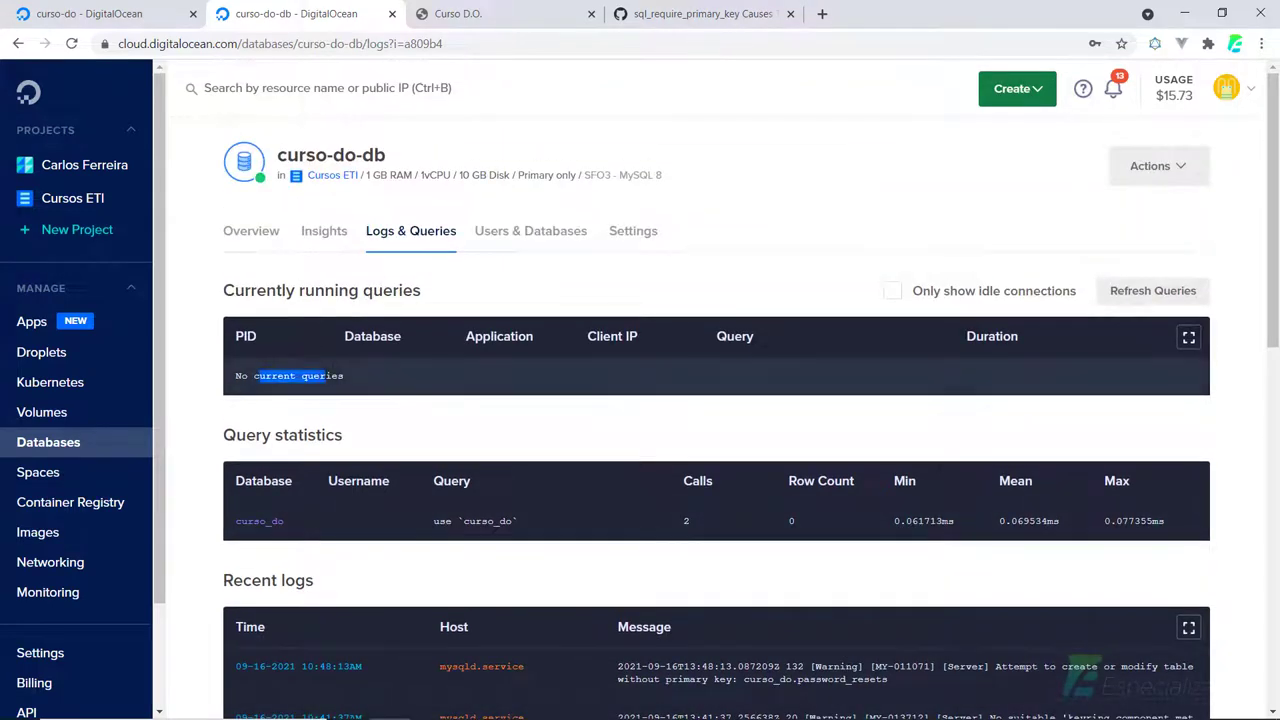
View the users and databases of the curso-do-db cluster and briefly consult the GitHub issue about sql_require_primary_key
{"action": "left_click", "coordinate": [529, 232]}
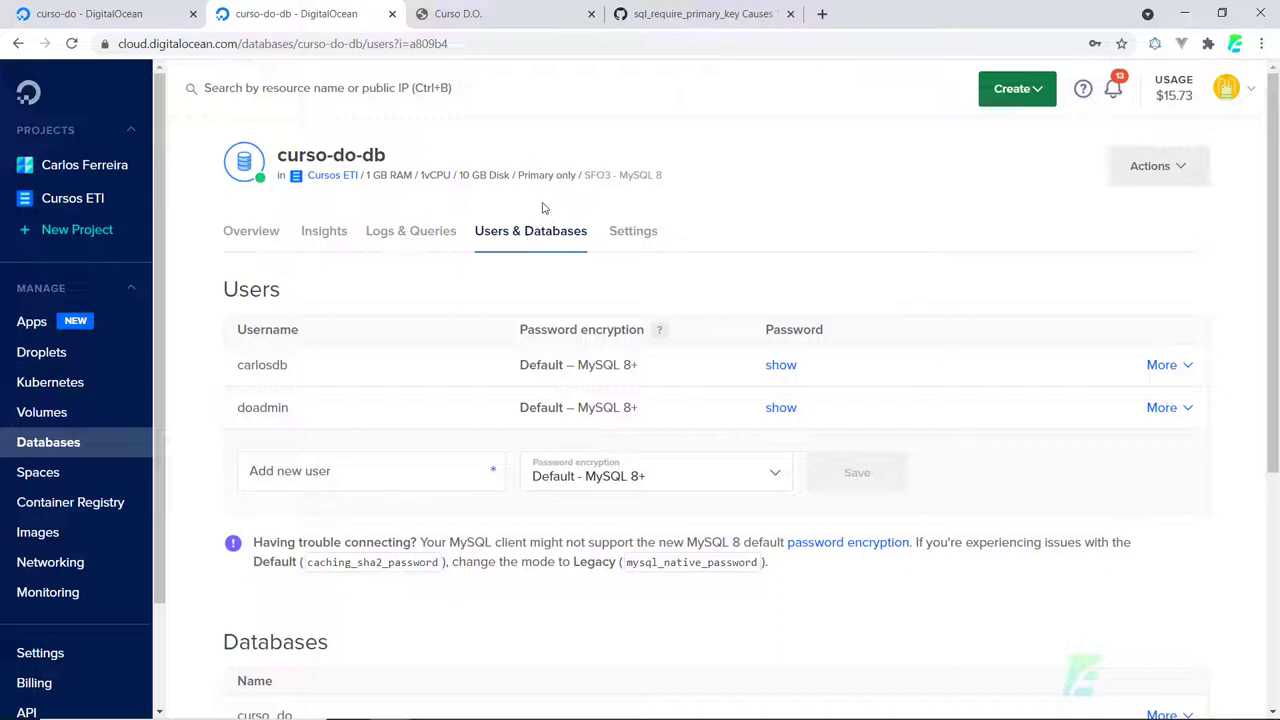
{"action": "left_click", "coordinate": [650, 14]}
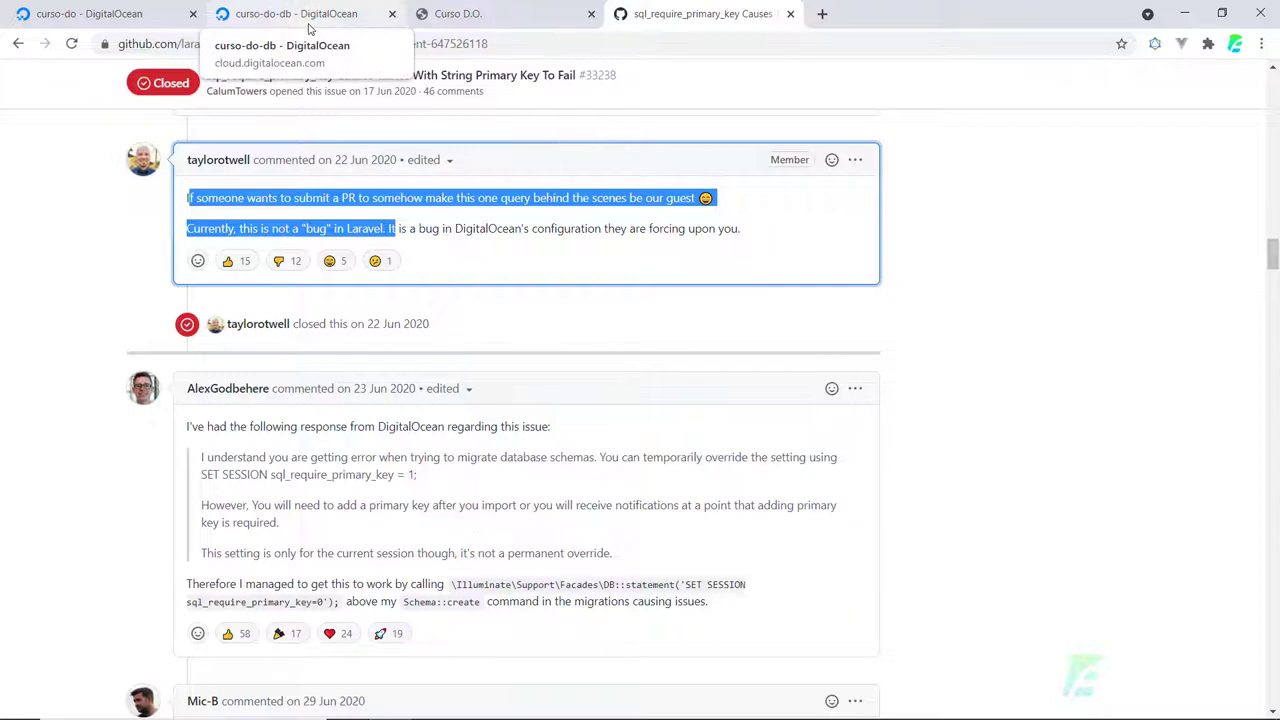
{"action": "left_click", "coordinate": [310, 28]}
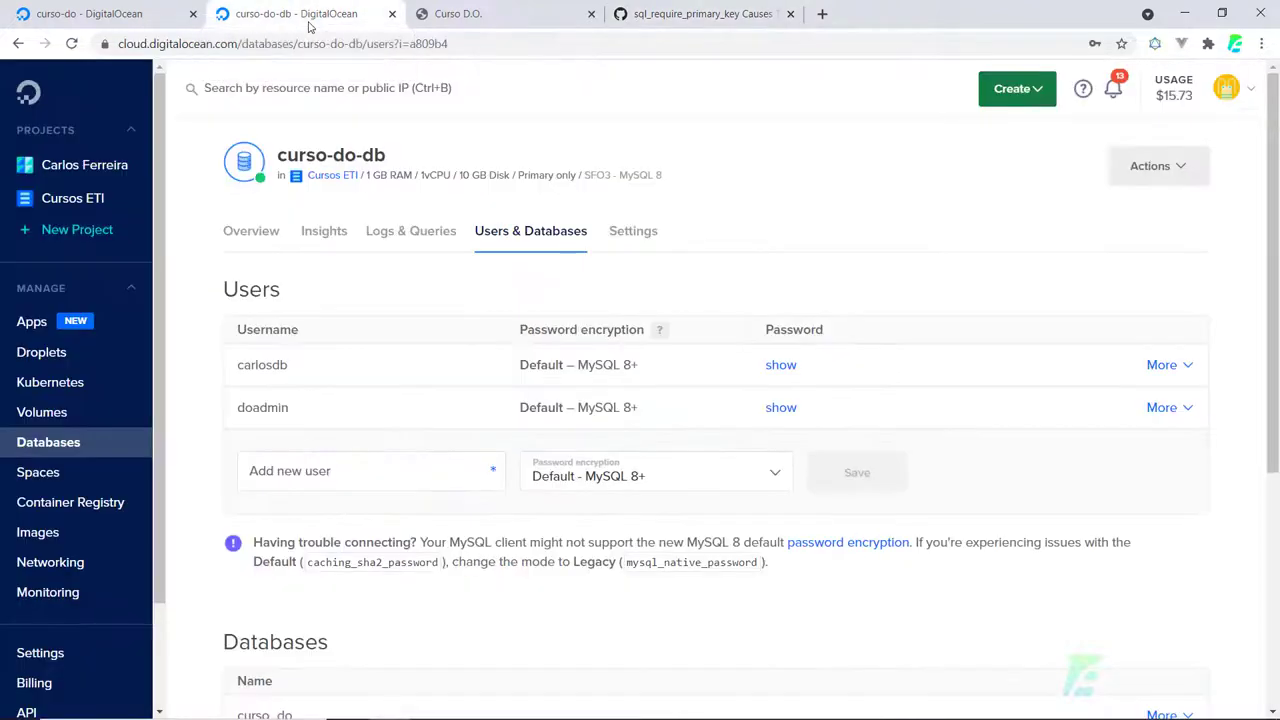